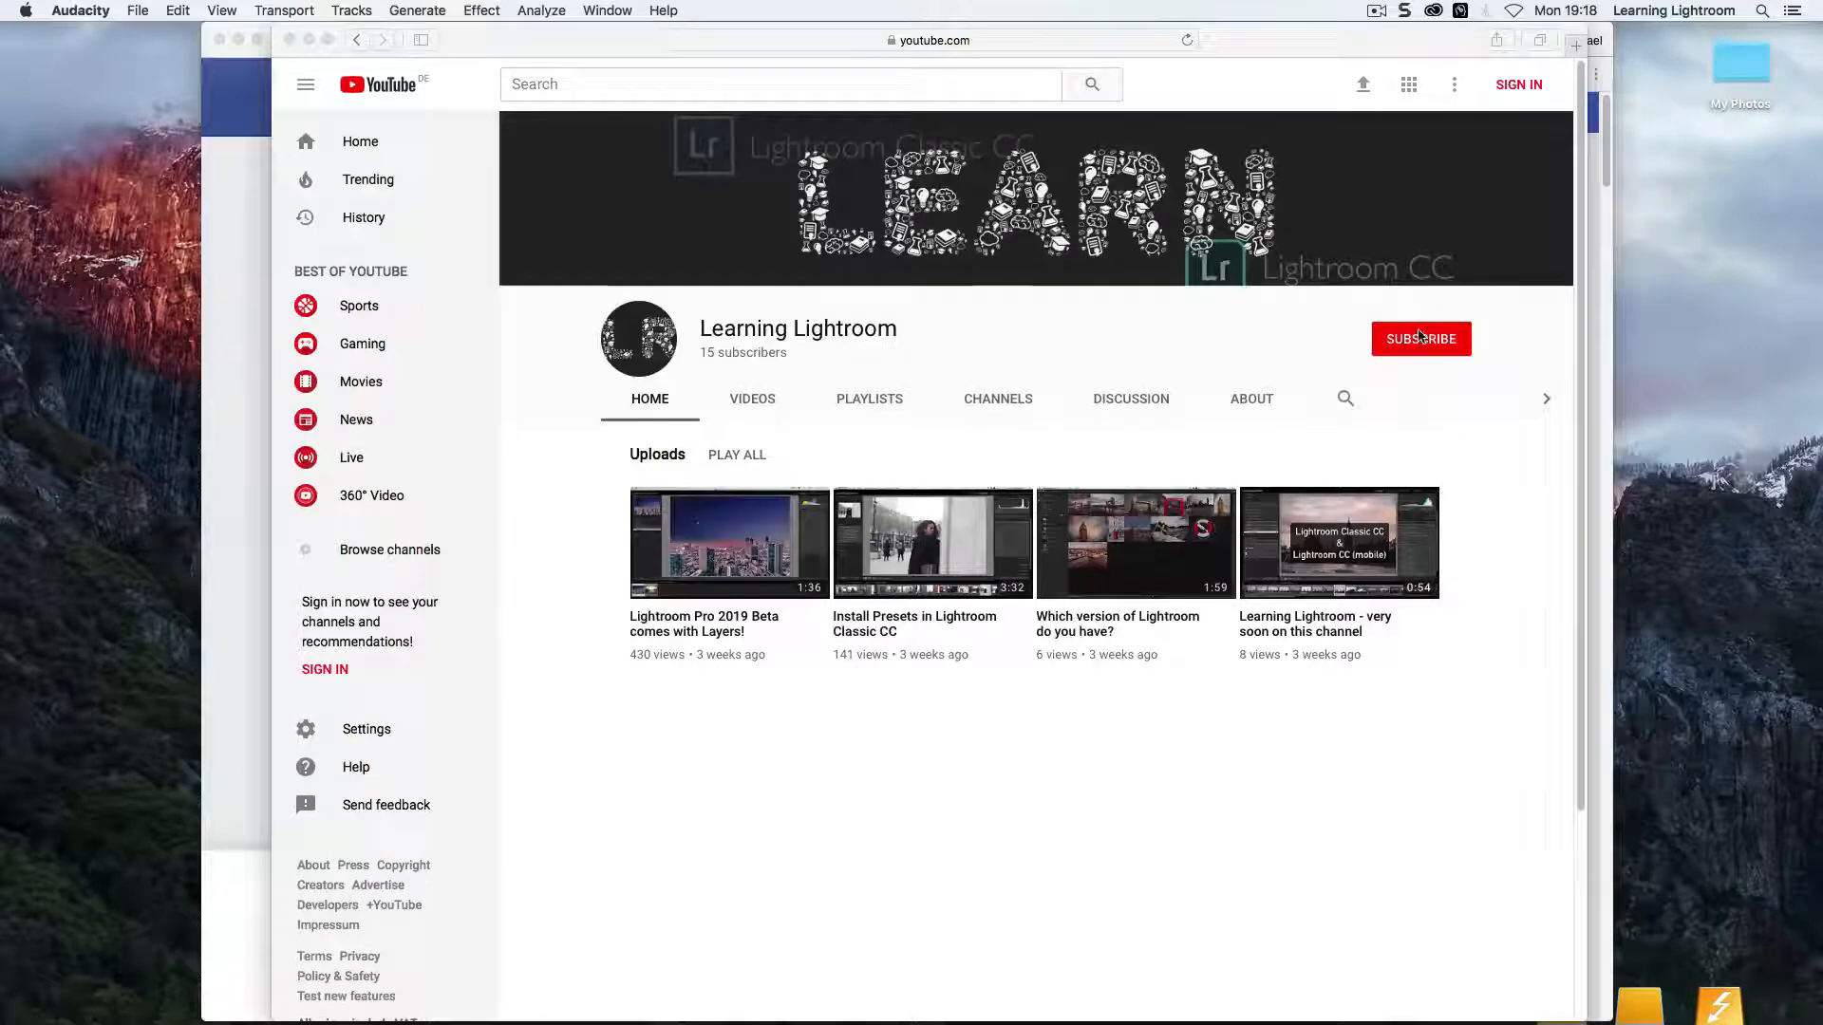
pyautogui.click(251, 308)
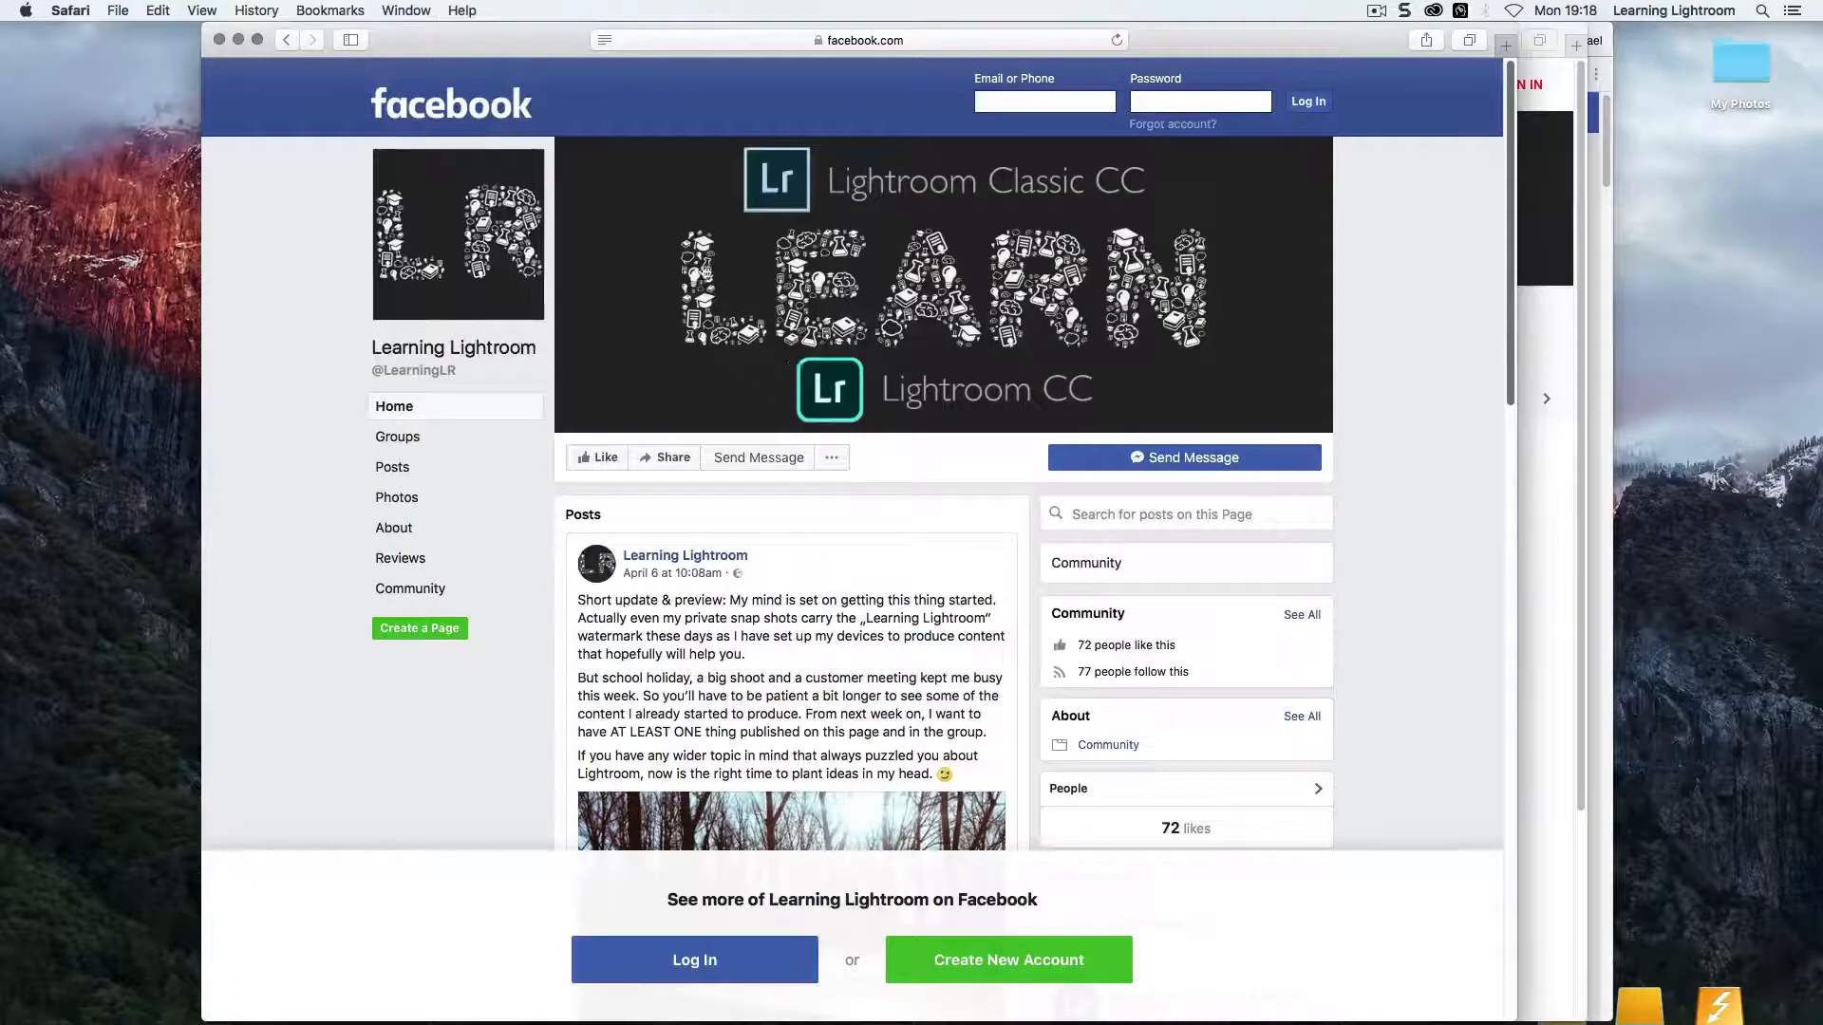
pyautogui.click(1593, 378)
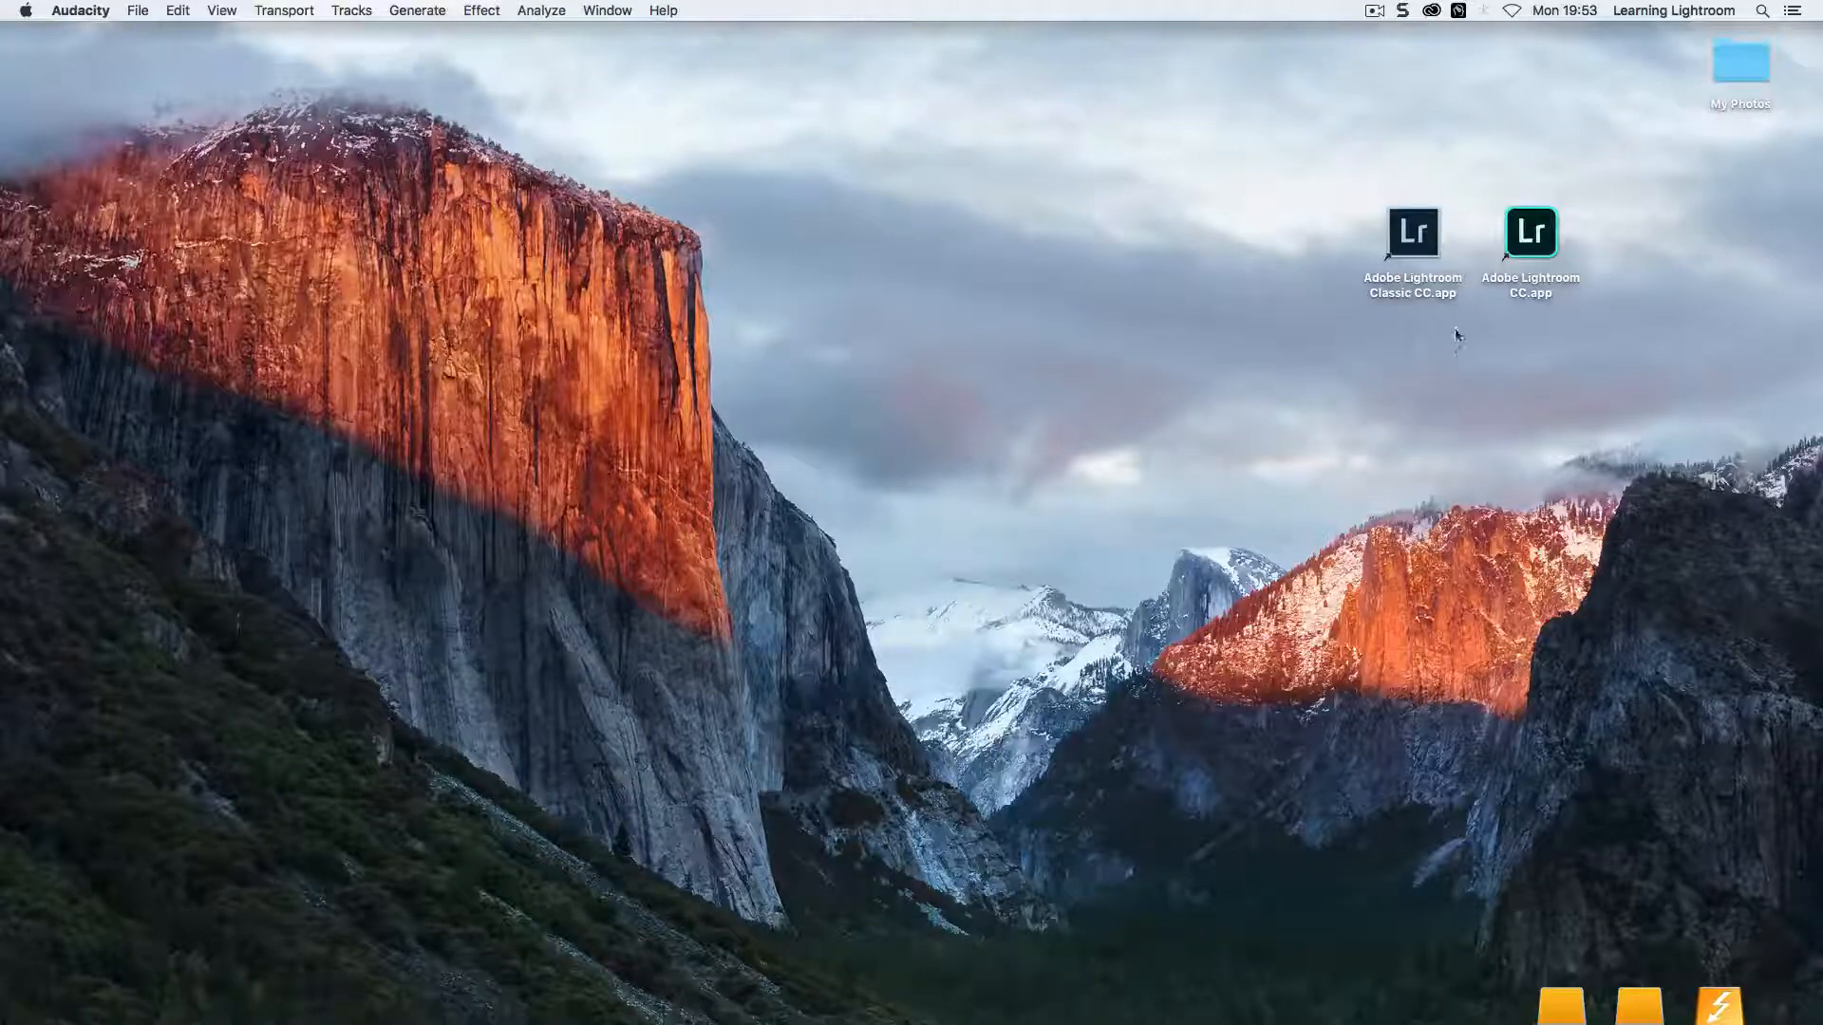
# Step: Launch Adobe Lightroom Classic CC from the desktop
pyautogui.click(1413, 242)
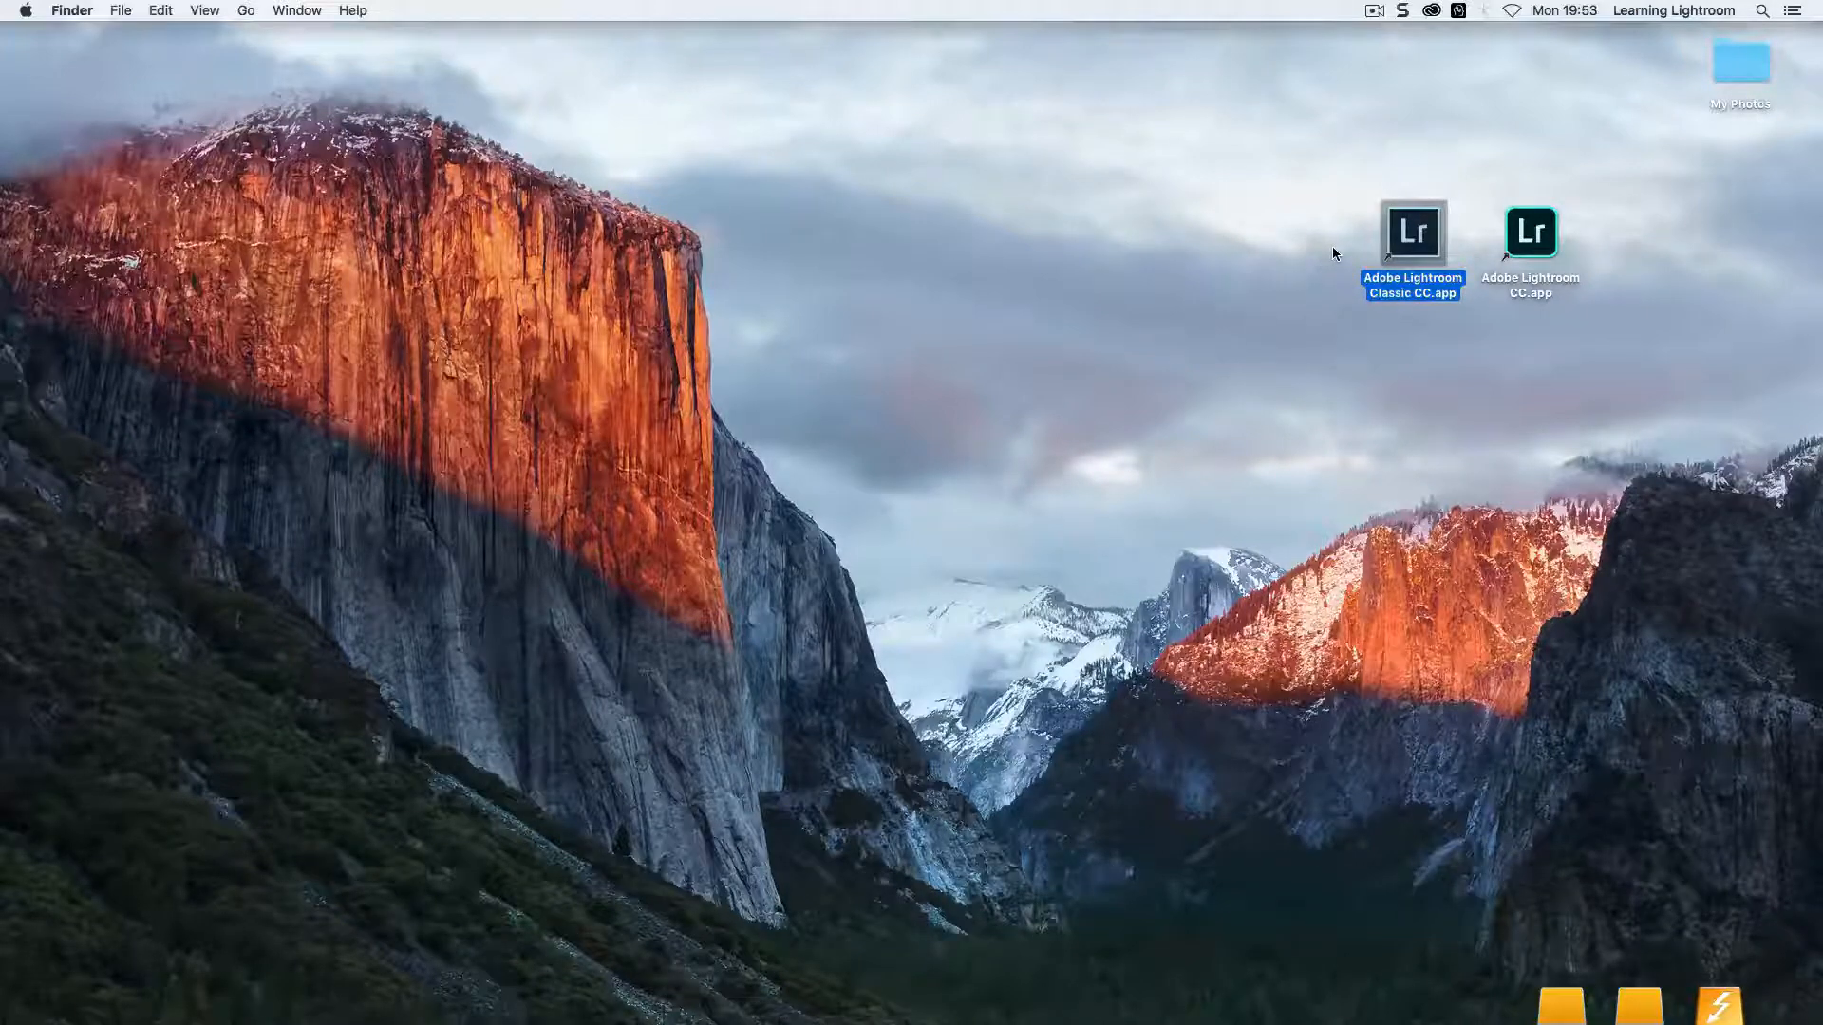
pyautogui.click(1528, 230)
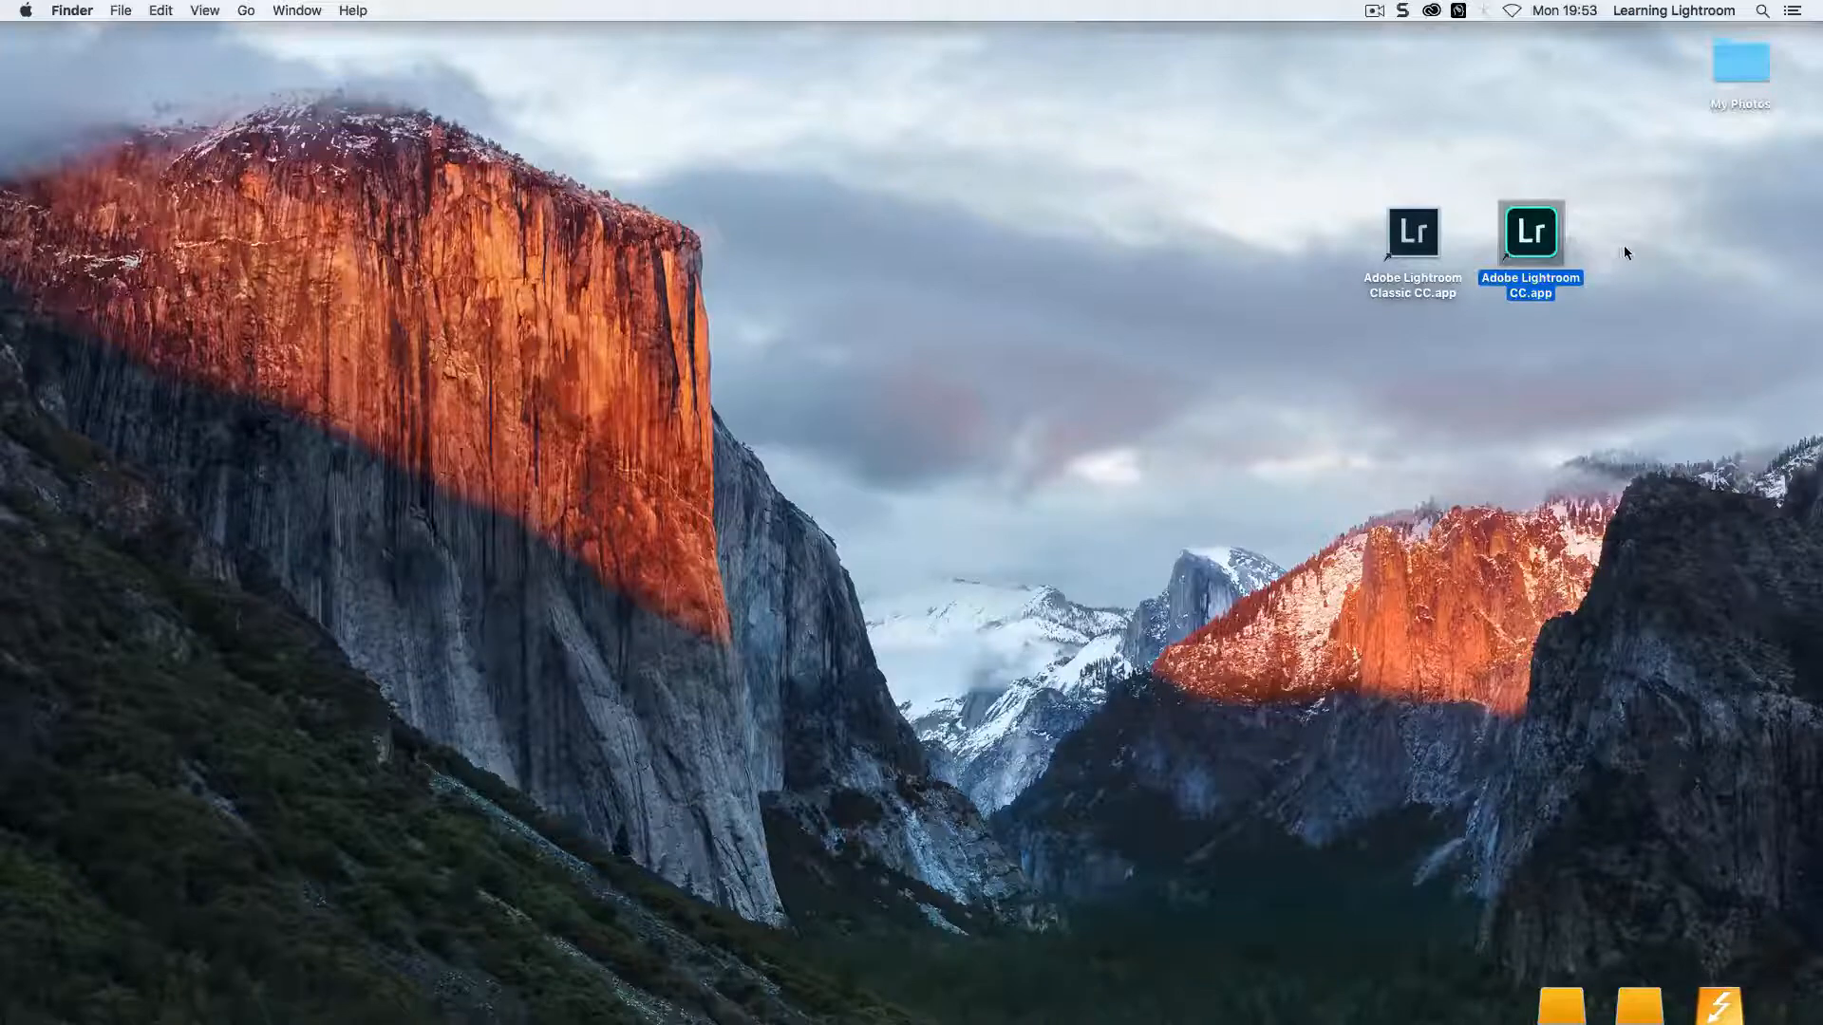
pyautogui.click(1414, 245)
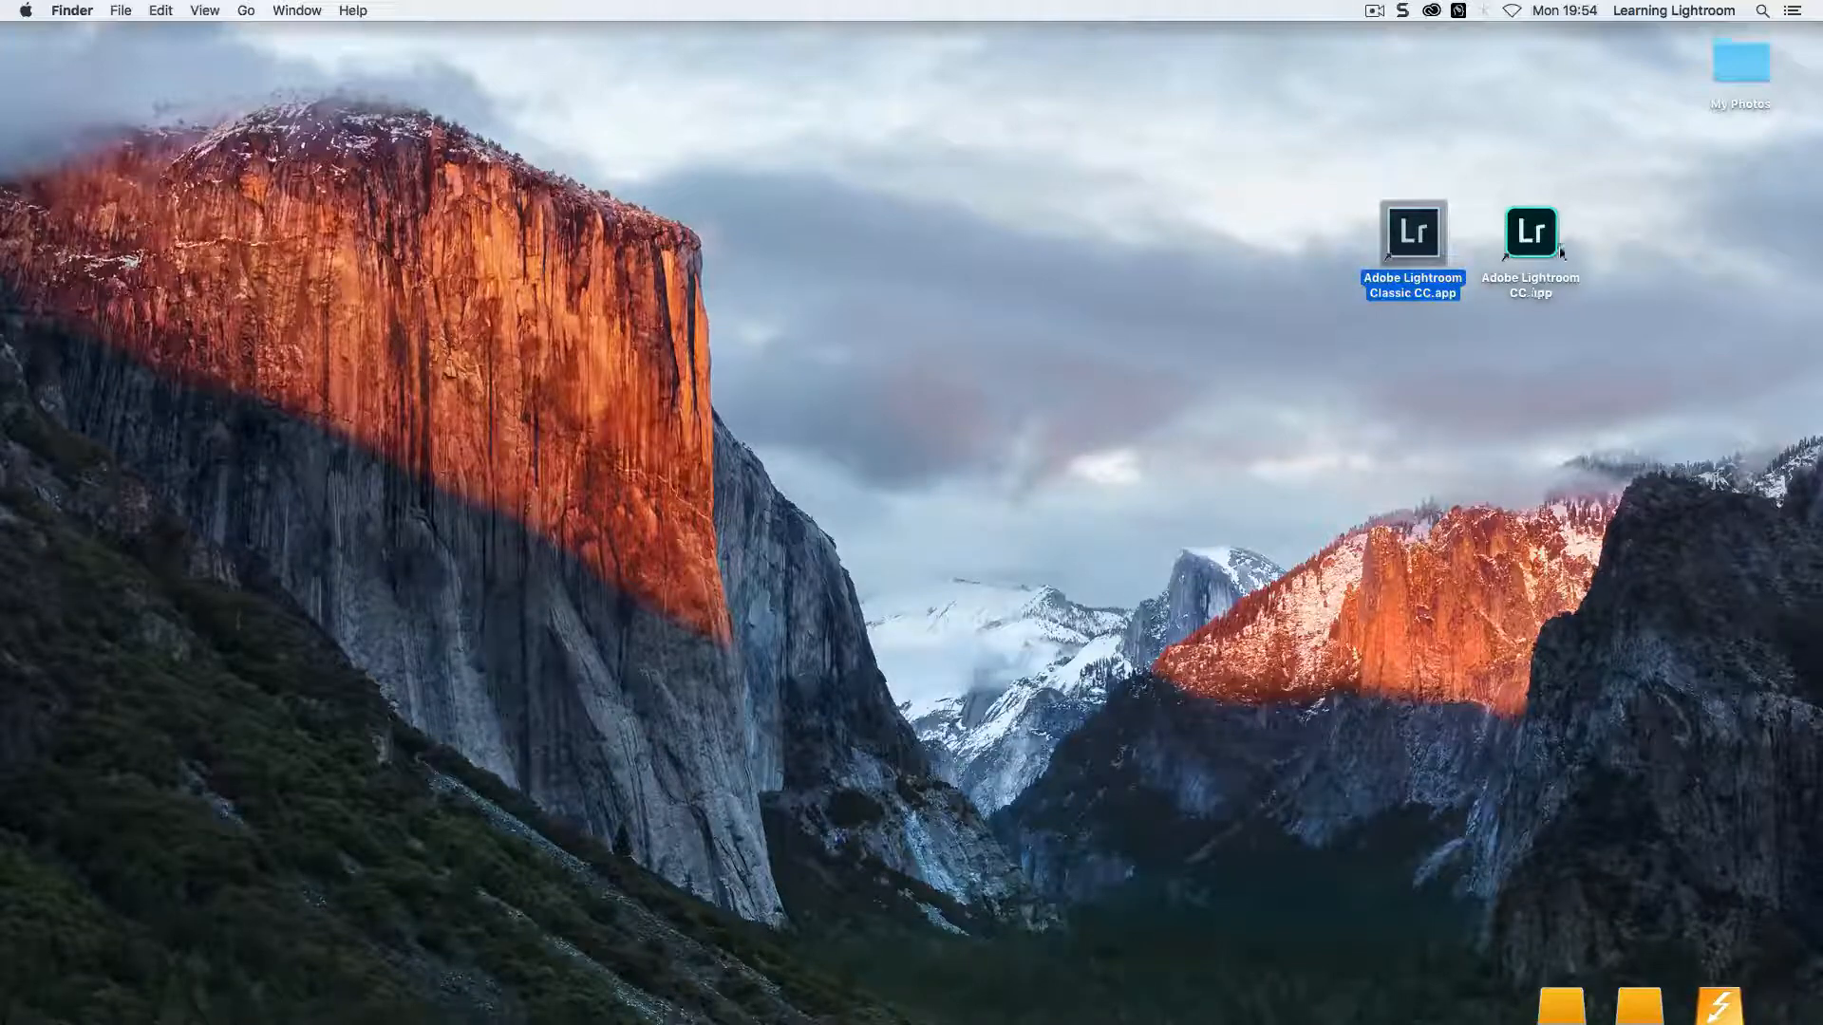
pyautogui.doubleClick(1412, 235)
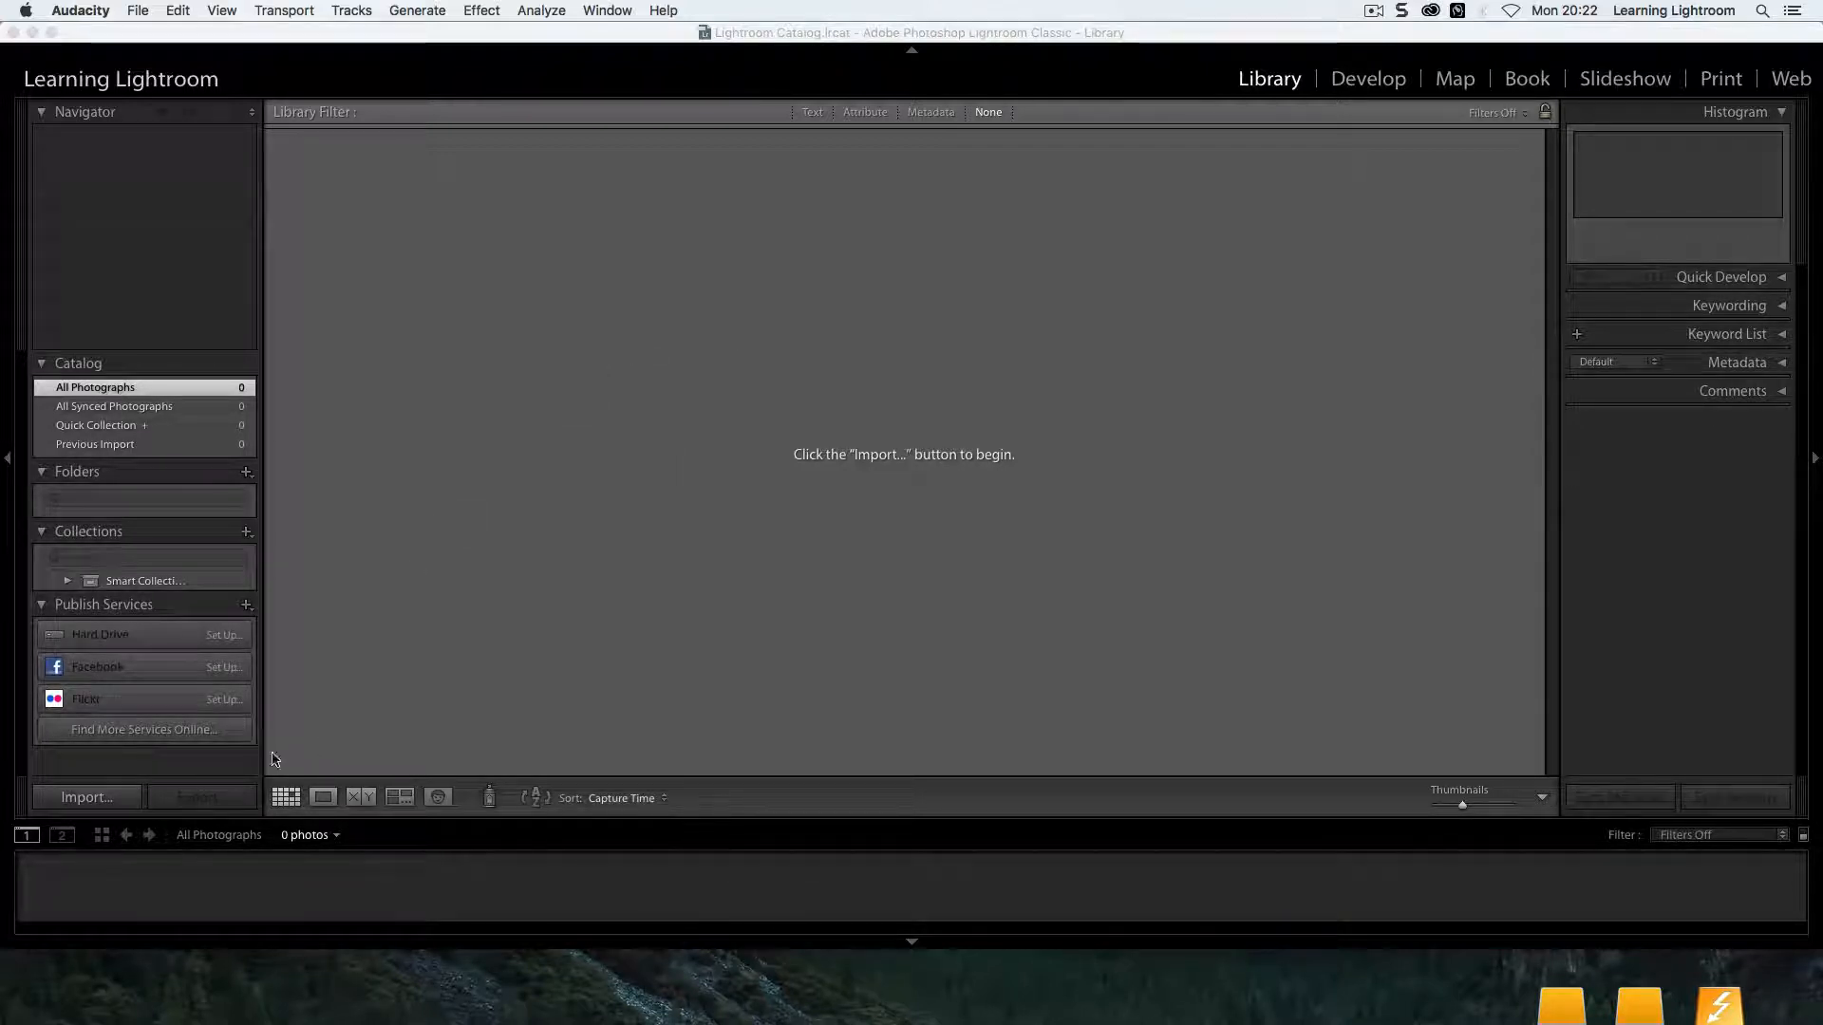
# Step: Start a photo import and choose the My Photos folder on the Desktop as the source
pyautogui.click(92, 802)
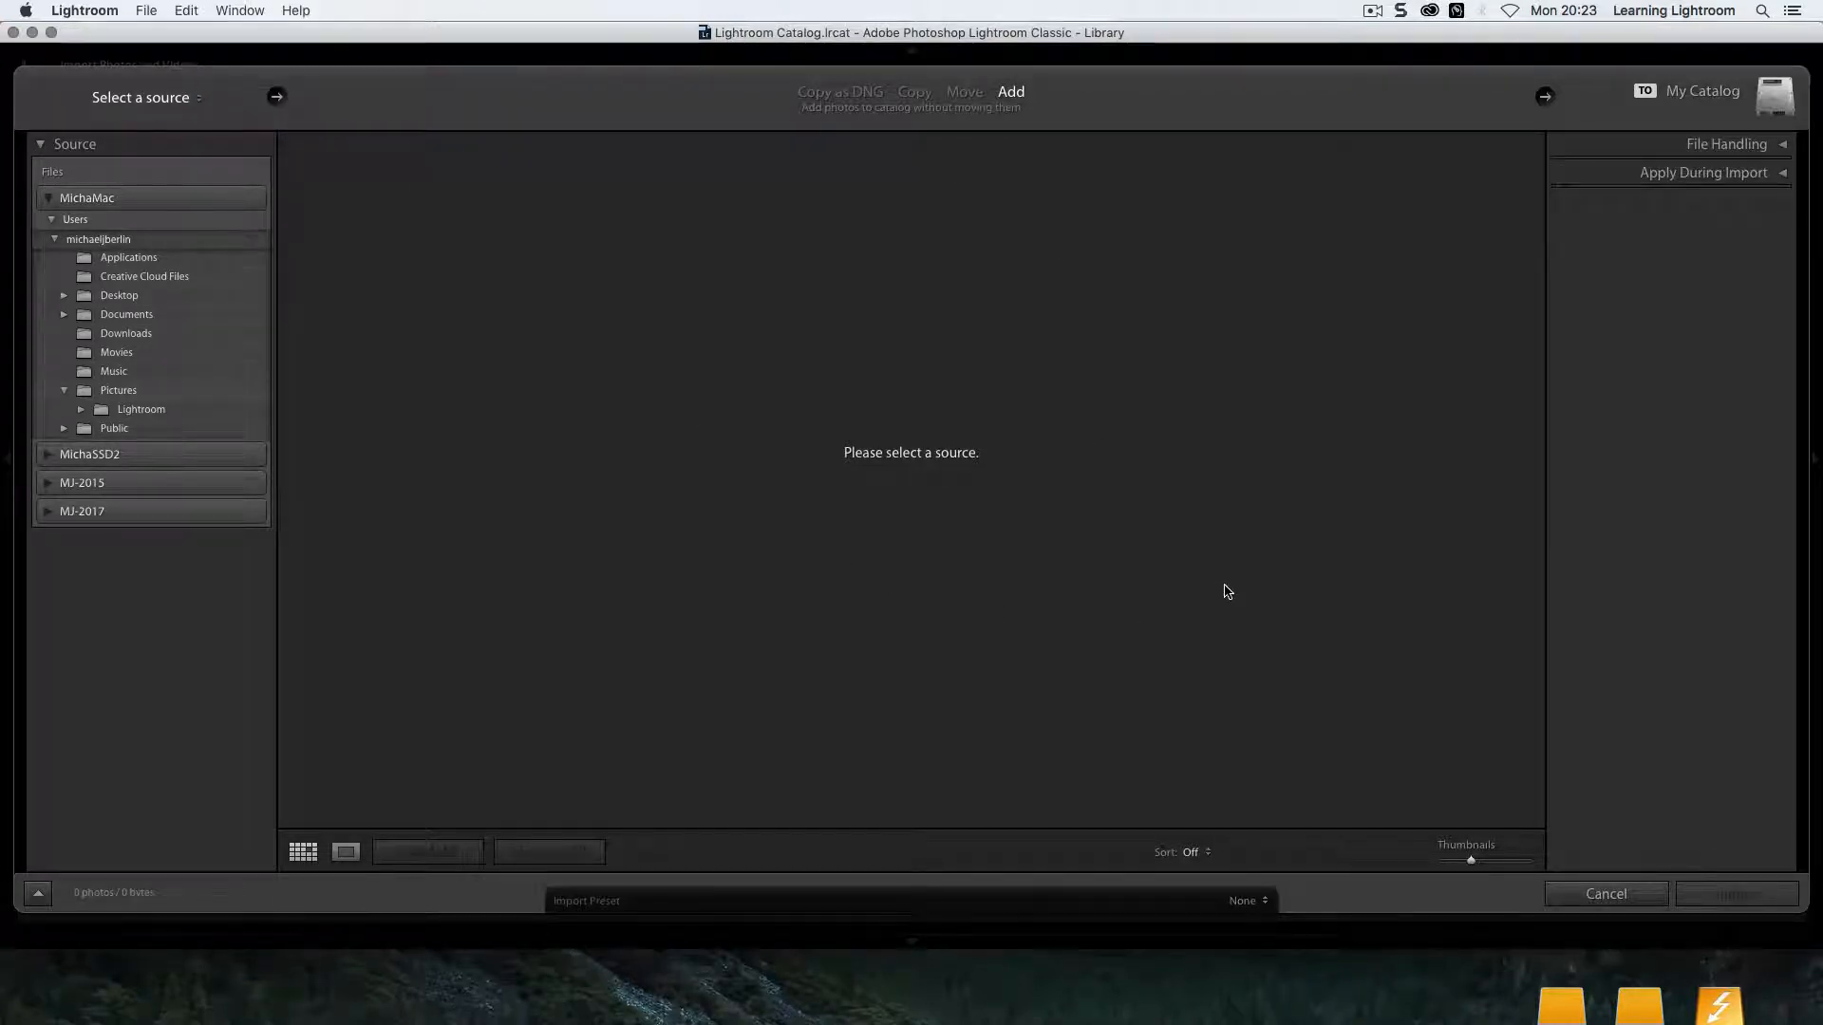
pyautogui.click(63, 295)
pyautogui.click(140, 352)
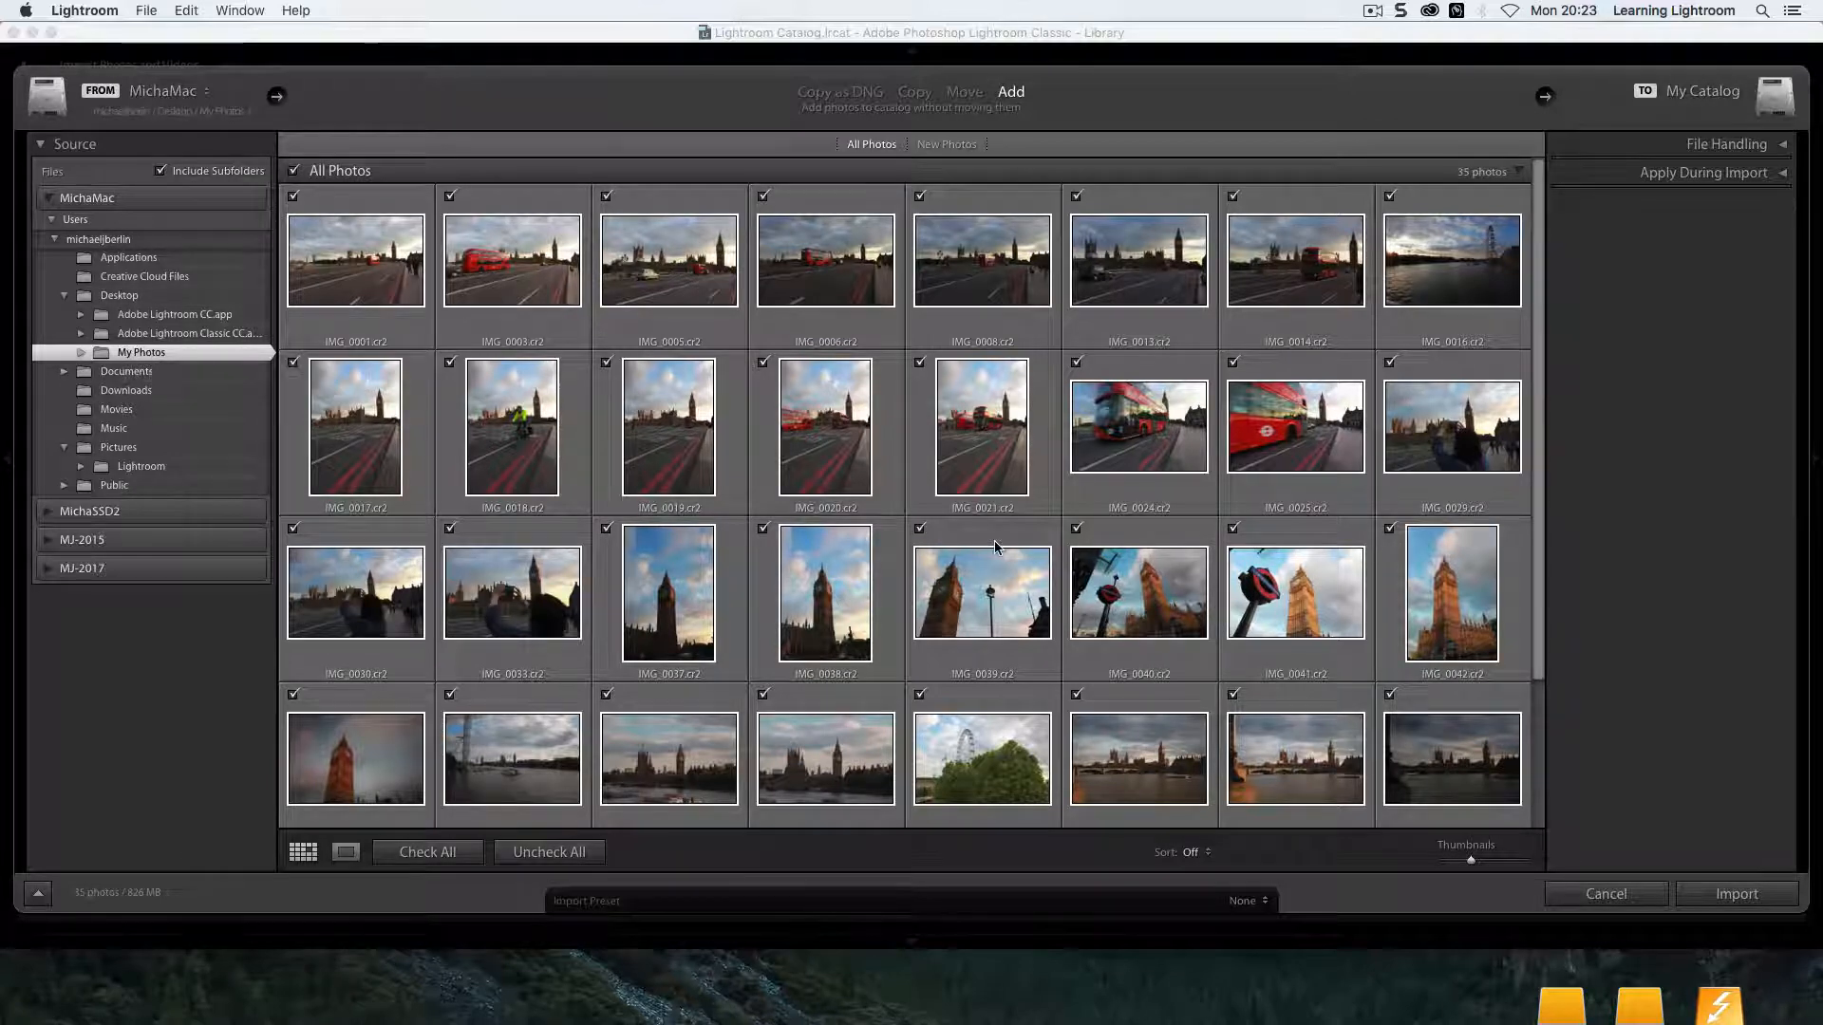
pyautogui.scroll(-4, 995, 546)
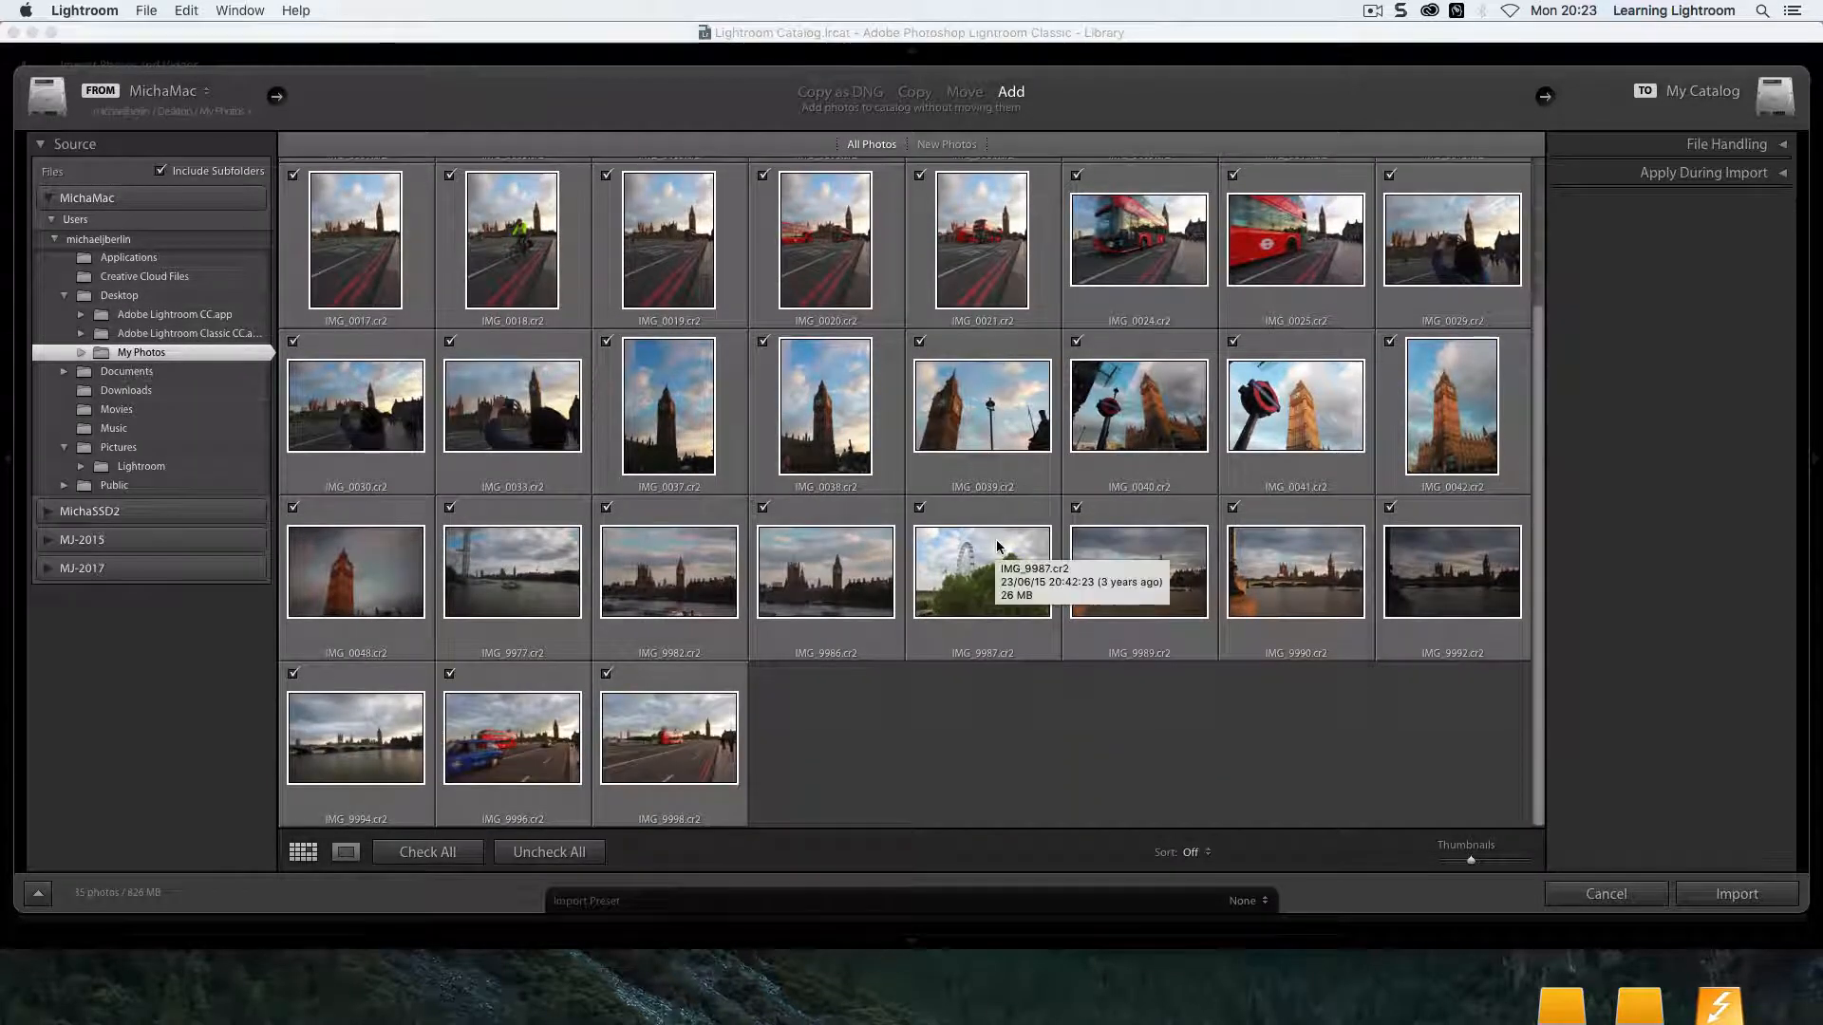
pyautogui.scroll(3, 994, 539)
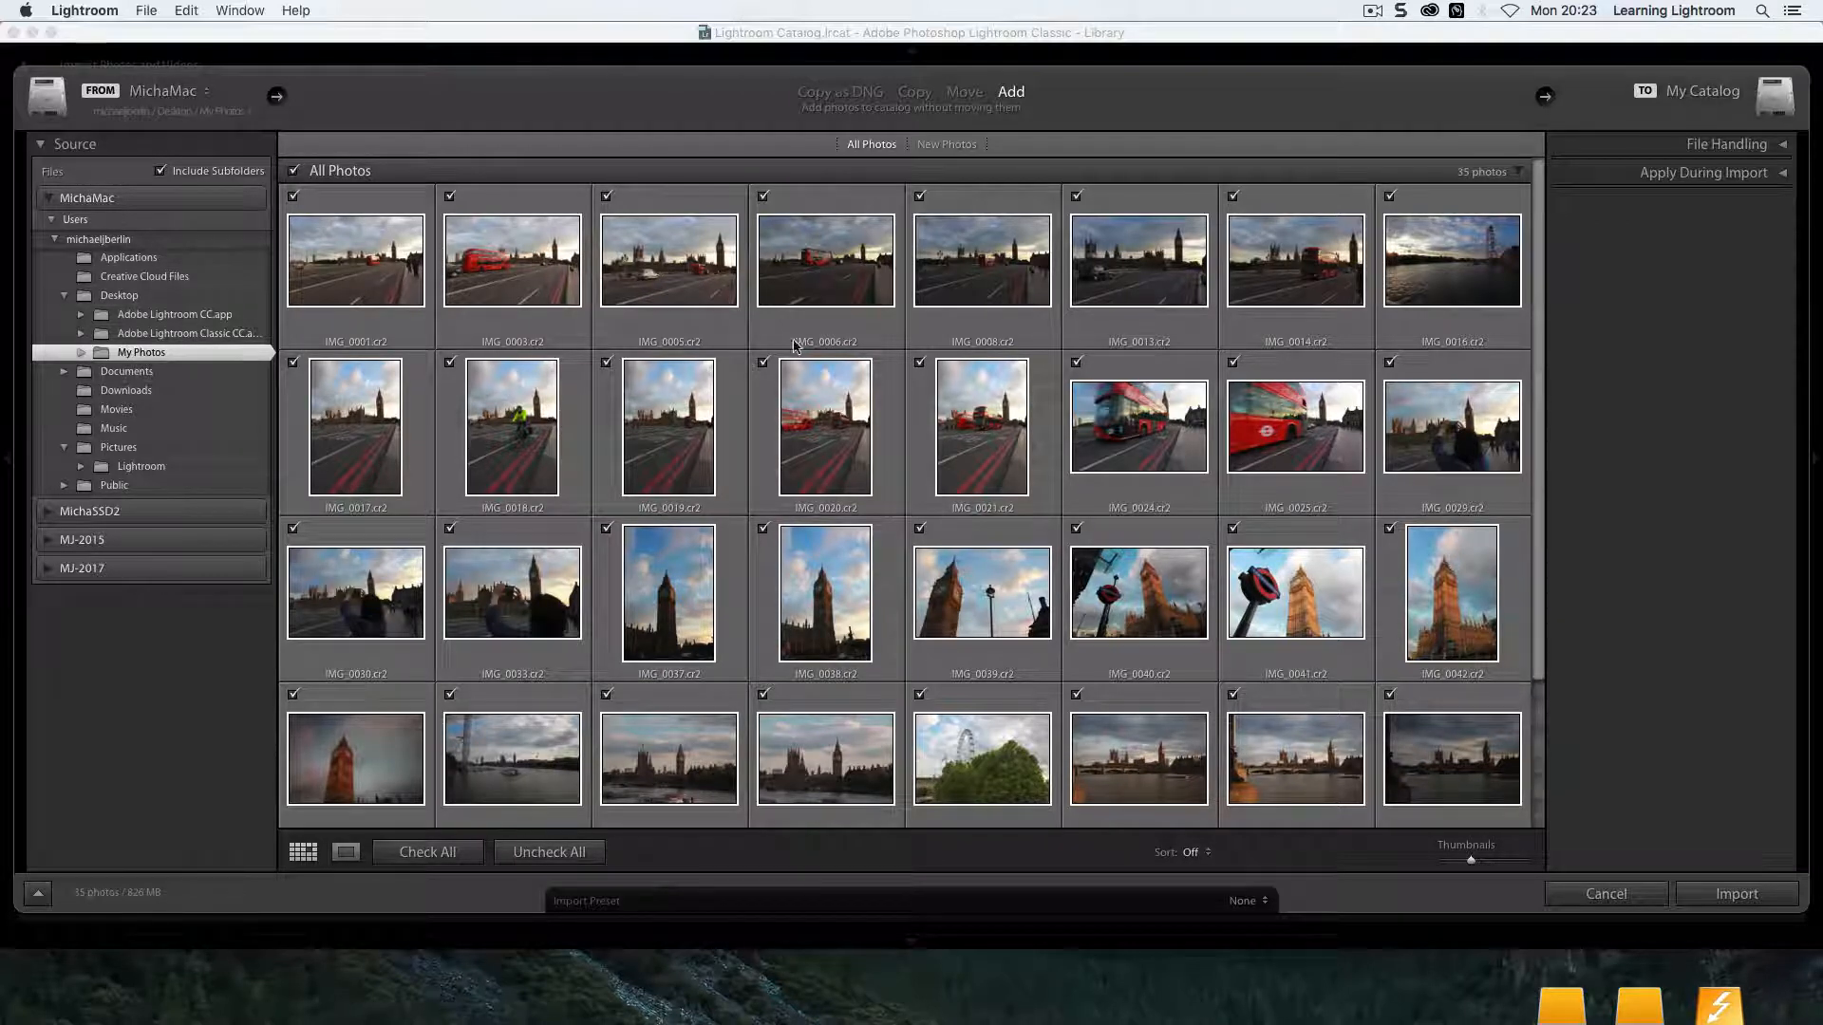
# Step: Try limiting the import to the first four photos and restore the selection of all photos
pyautogui.click(293, 171)
pyautogui.click(293, 197)
pyautogui.click(449, 197)
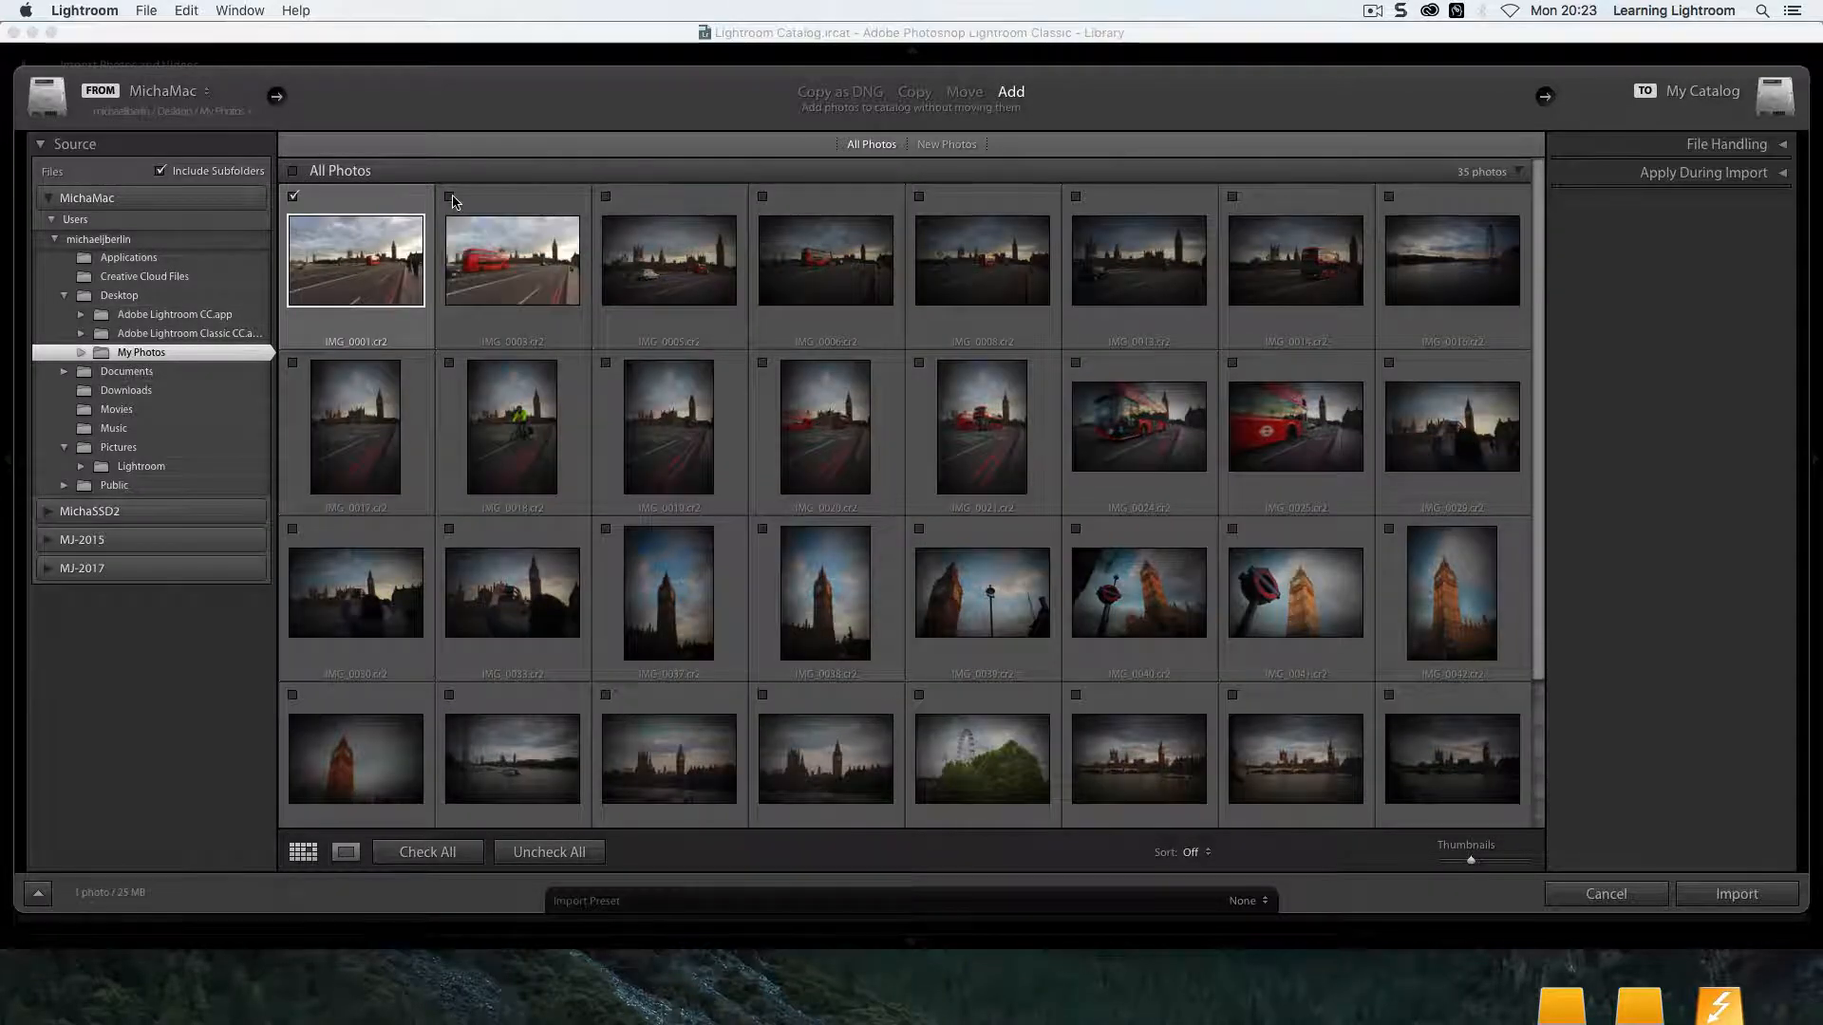
pyautogui.click(606, 196)
pyautogui.click(761, 198)
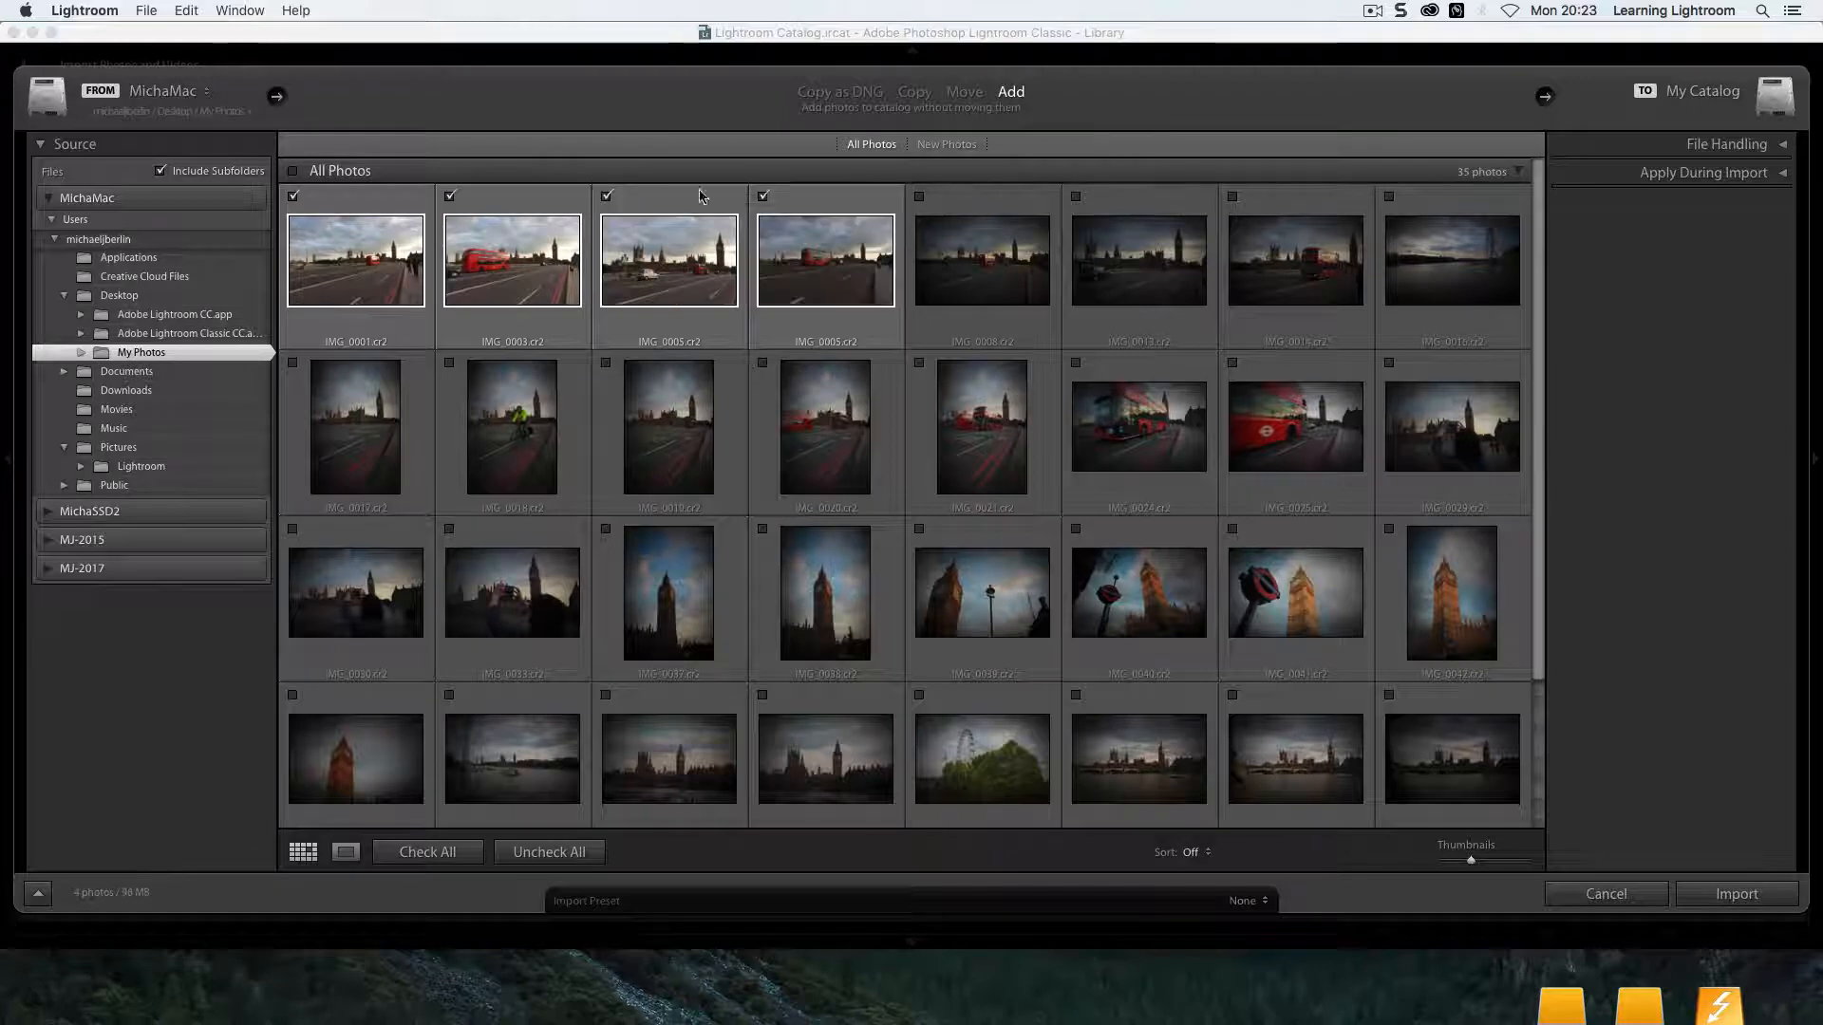
pyautogui.click(293, 170)
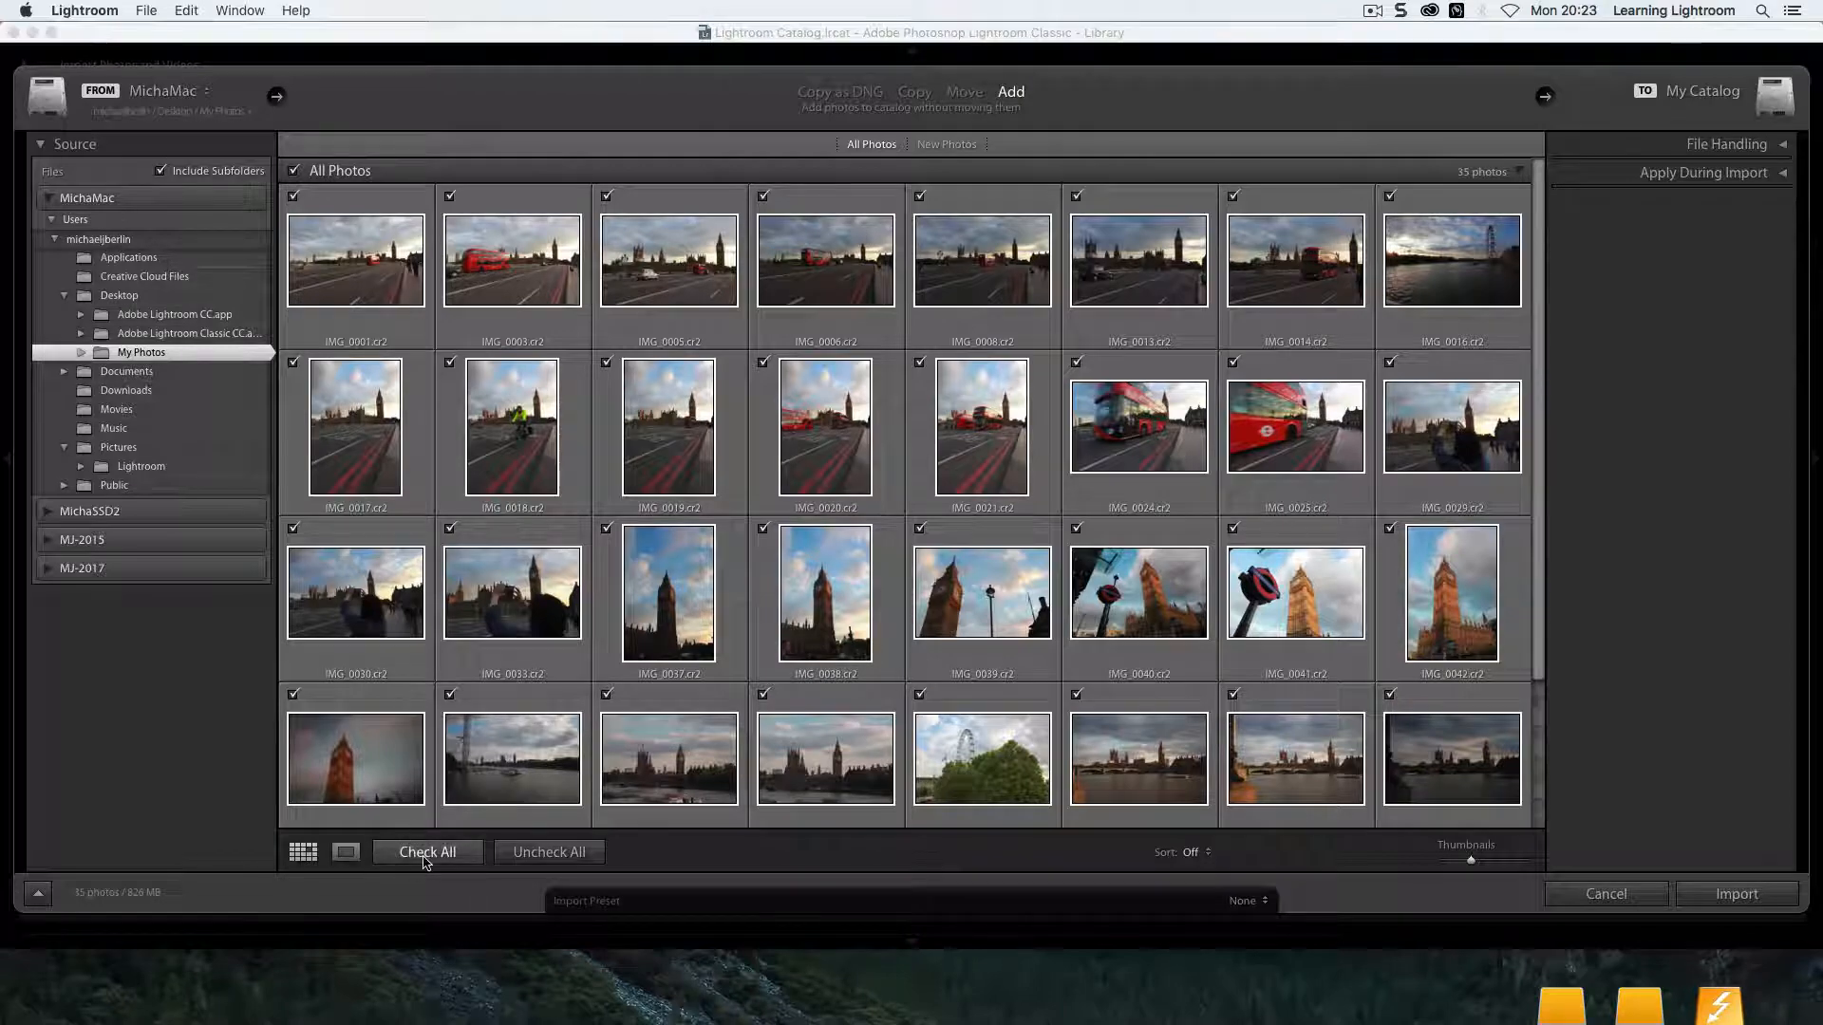
# Step: View the first photo enlarged and return to the thumbnail grid
pyautogui.click(358, 850)
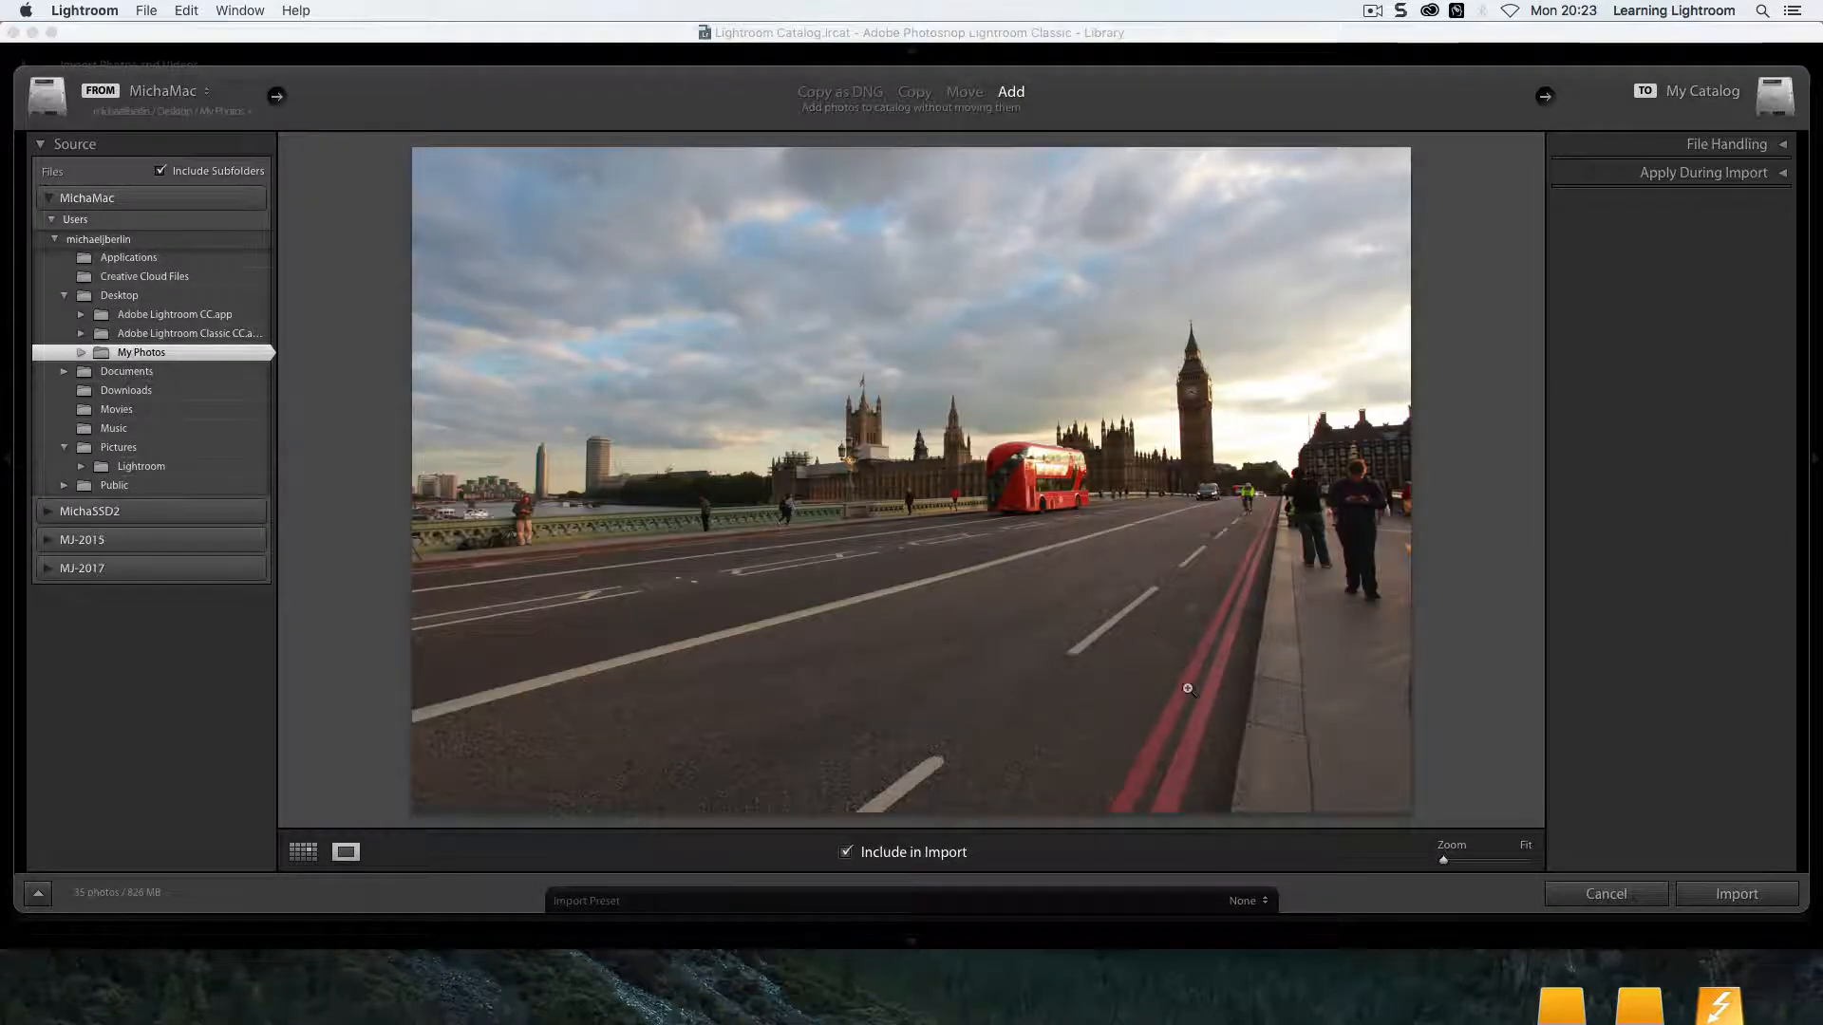
pyautogui.click(303, 851)
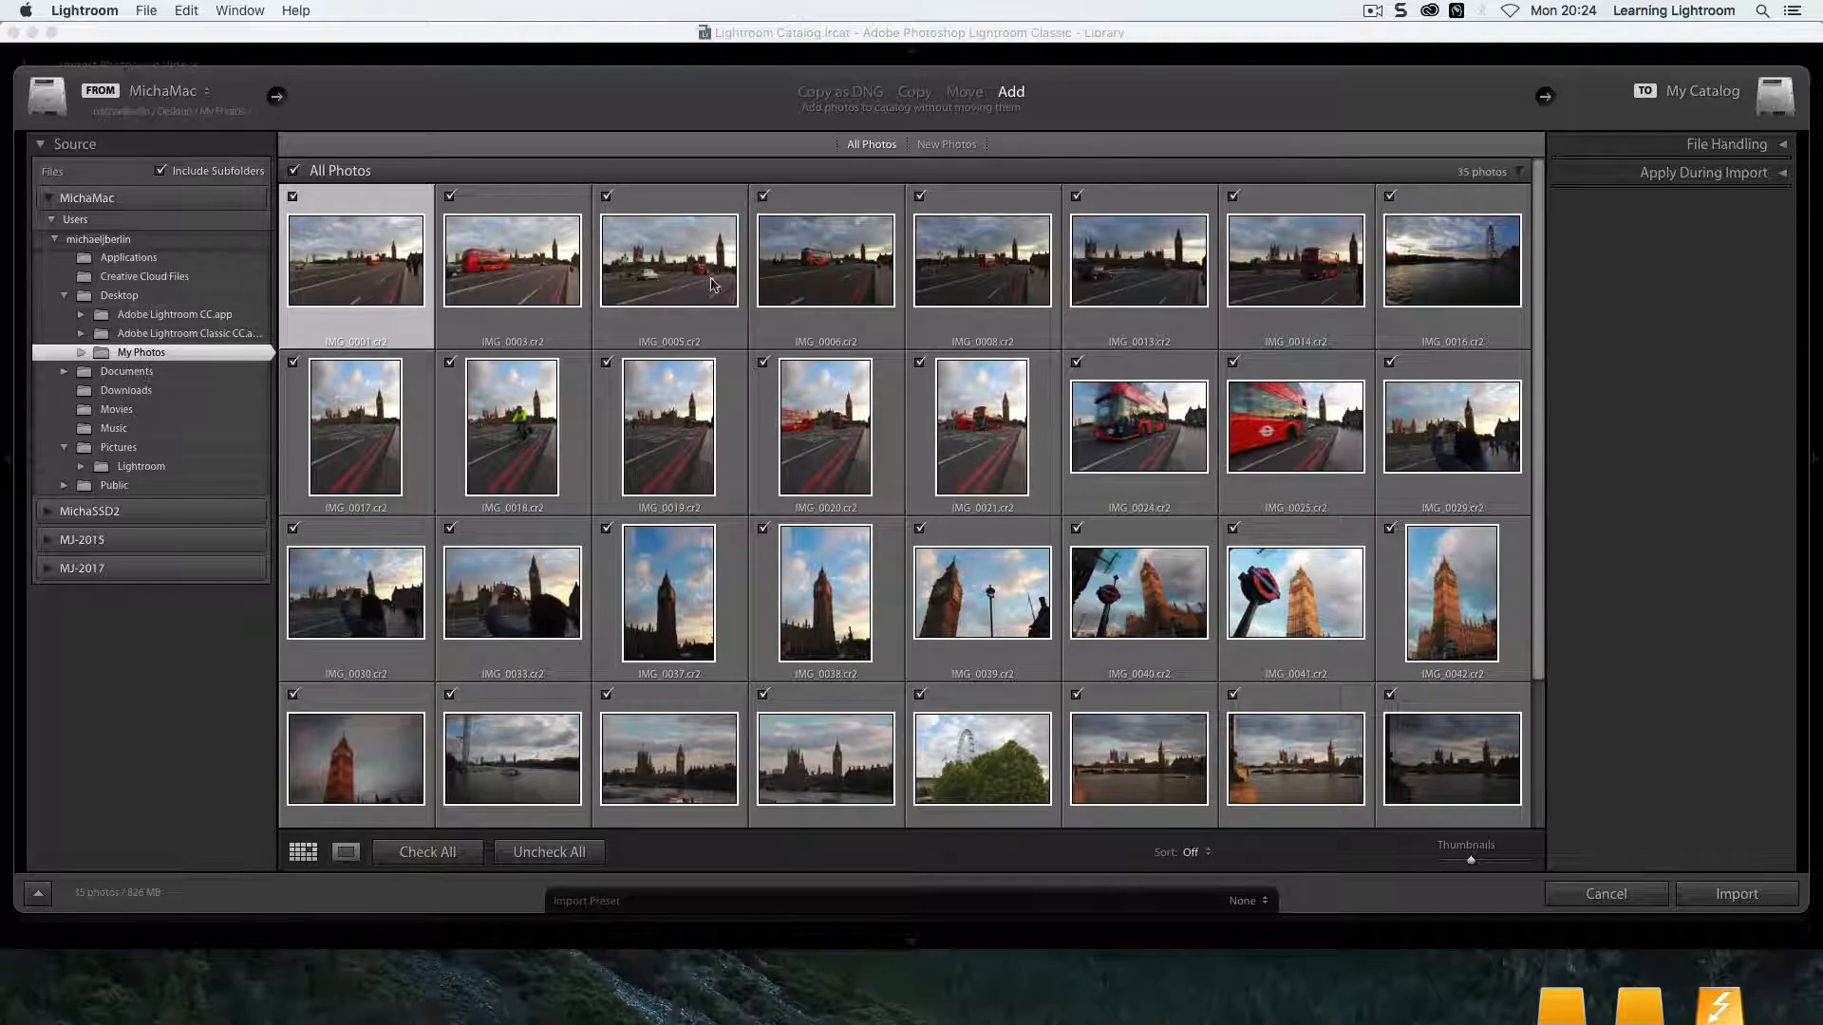
# Step: Compare the import methods Copy as DNG, Copy, Move and Add by switching between them
pyautogui.click(854, 95)
pyautogui.click(913, 93)
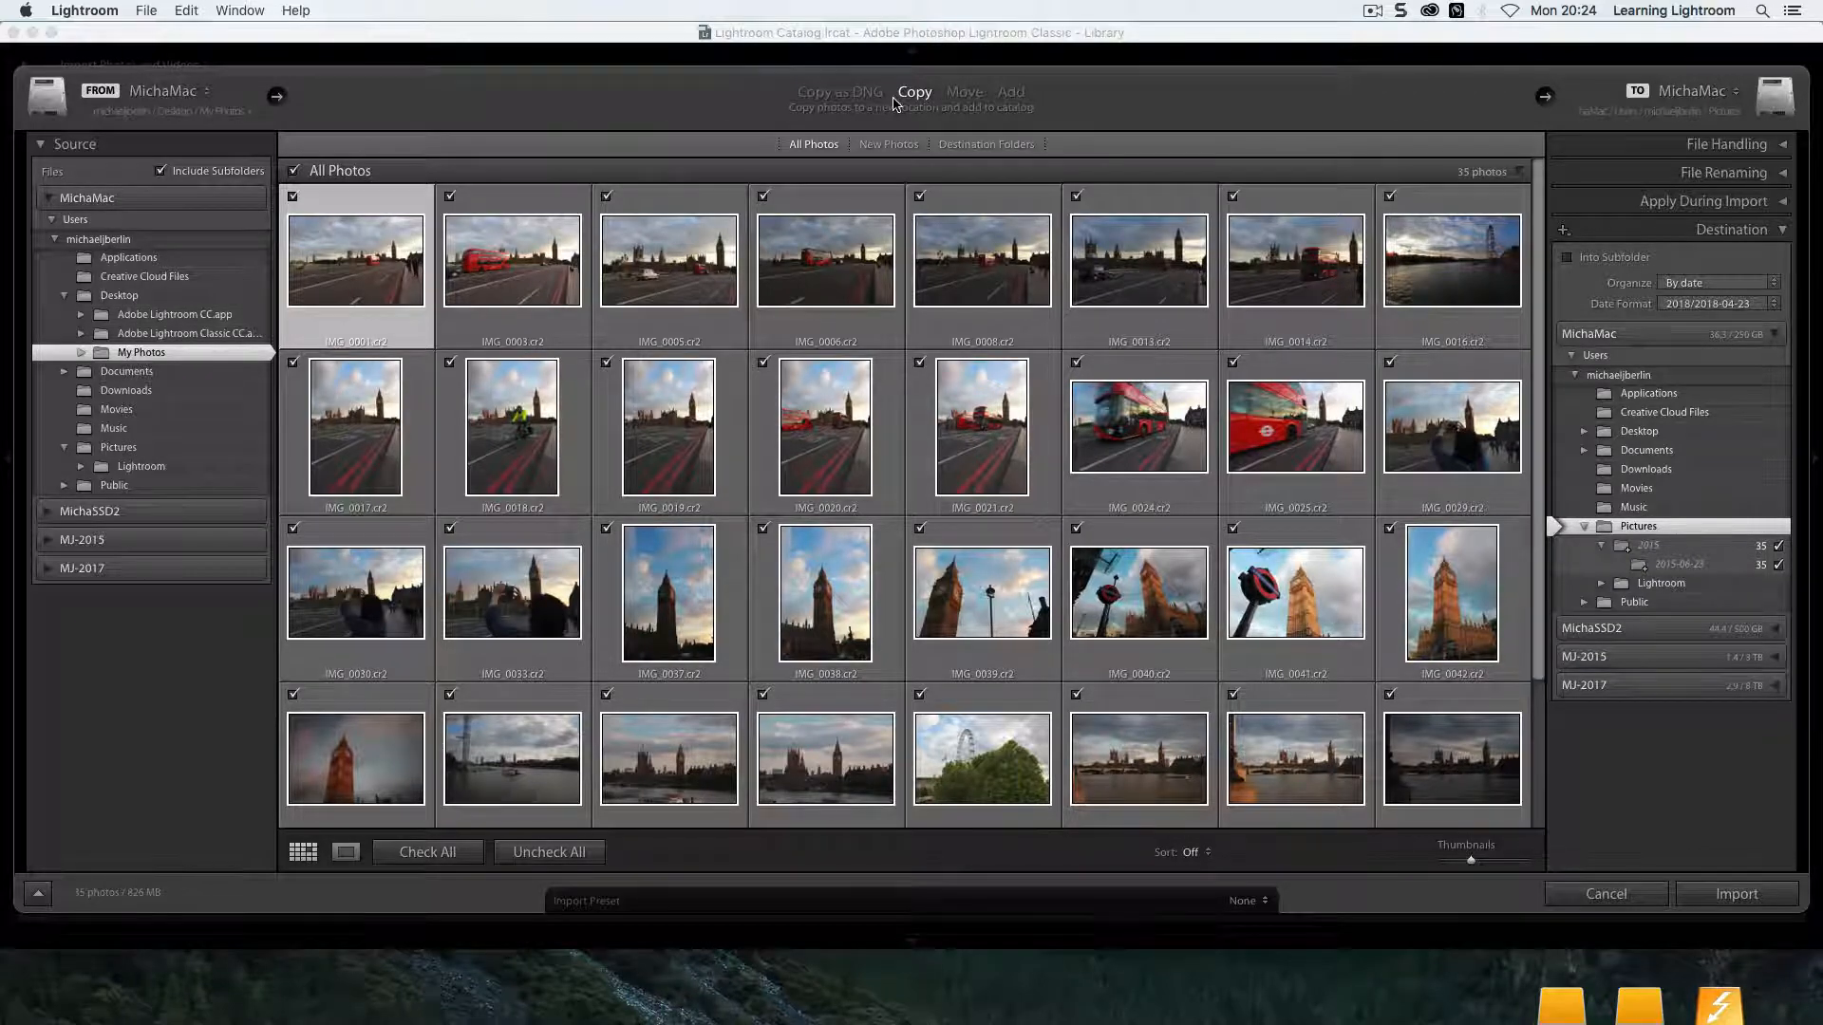
pyautogui.click(859, 95)
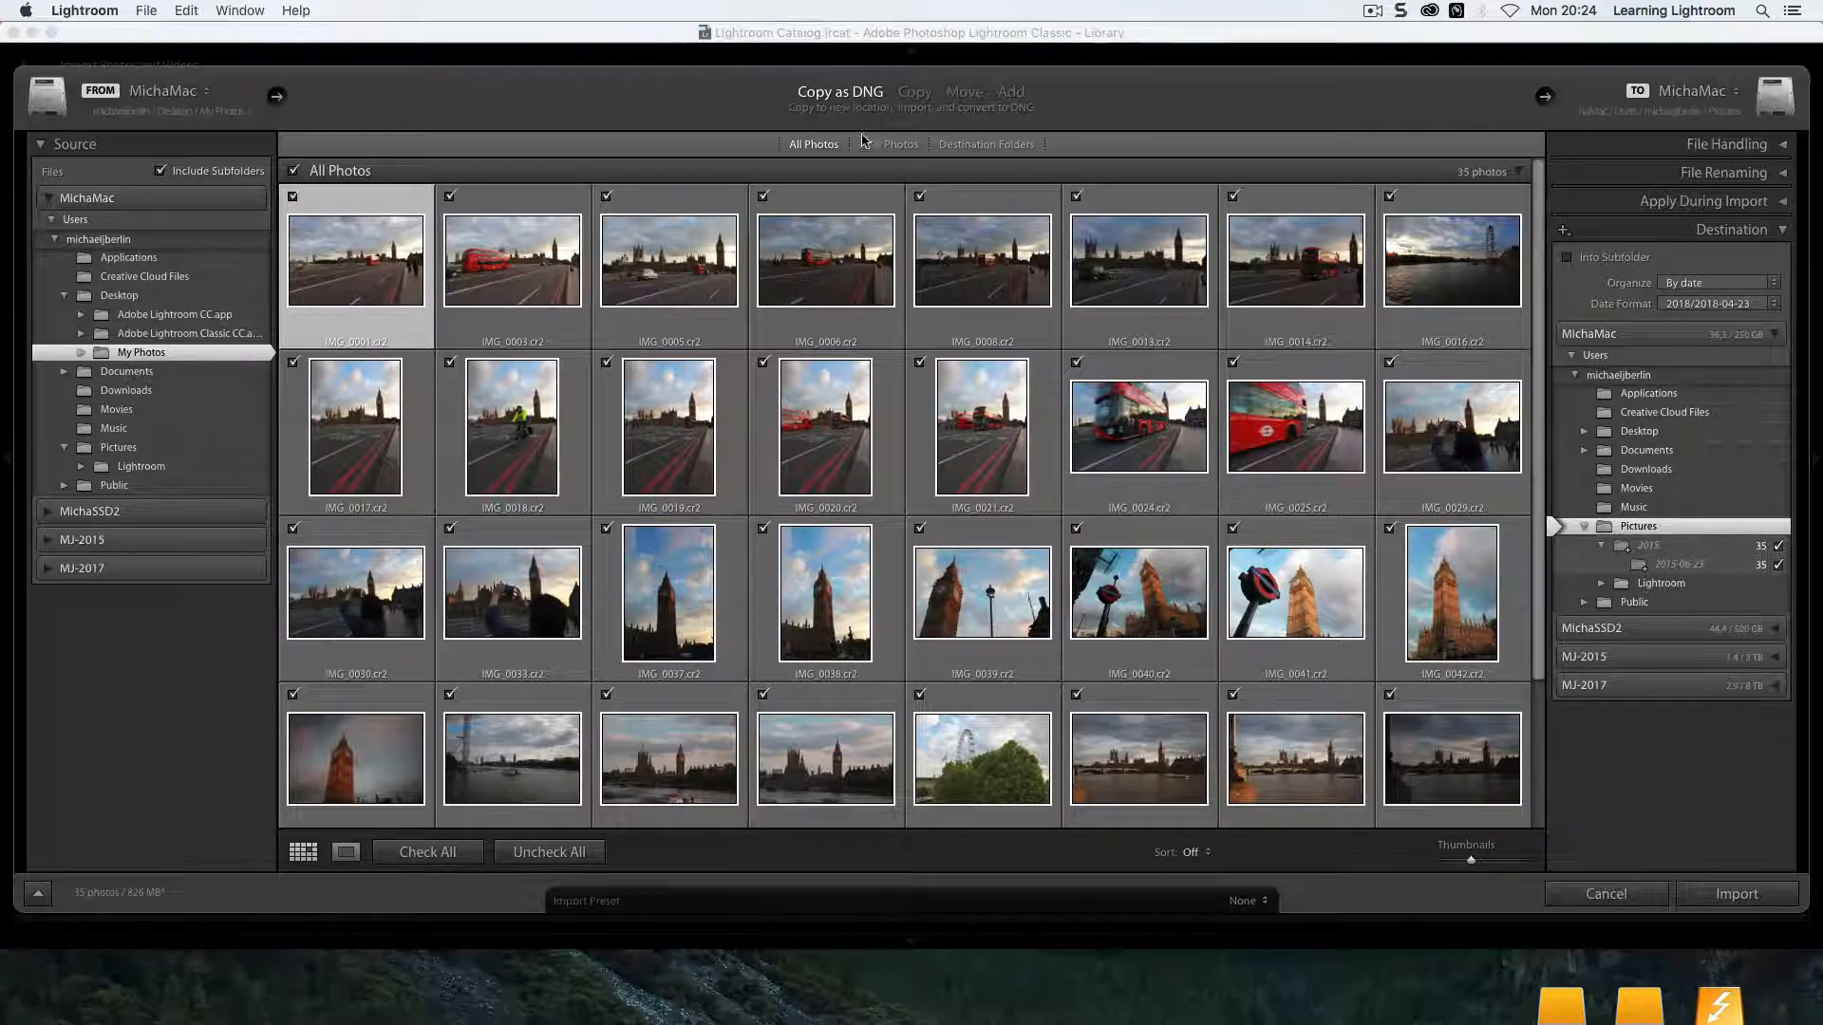
pyautogui.click(914, 92)
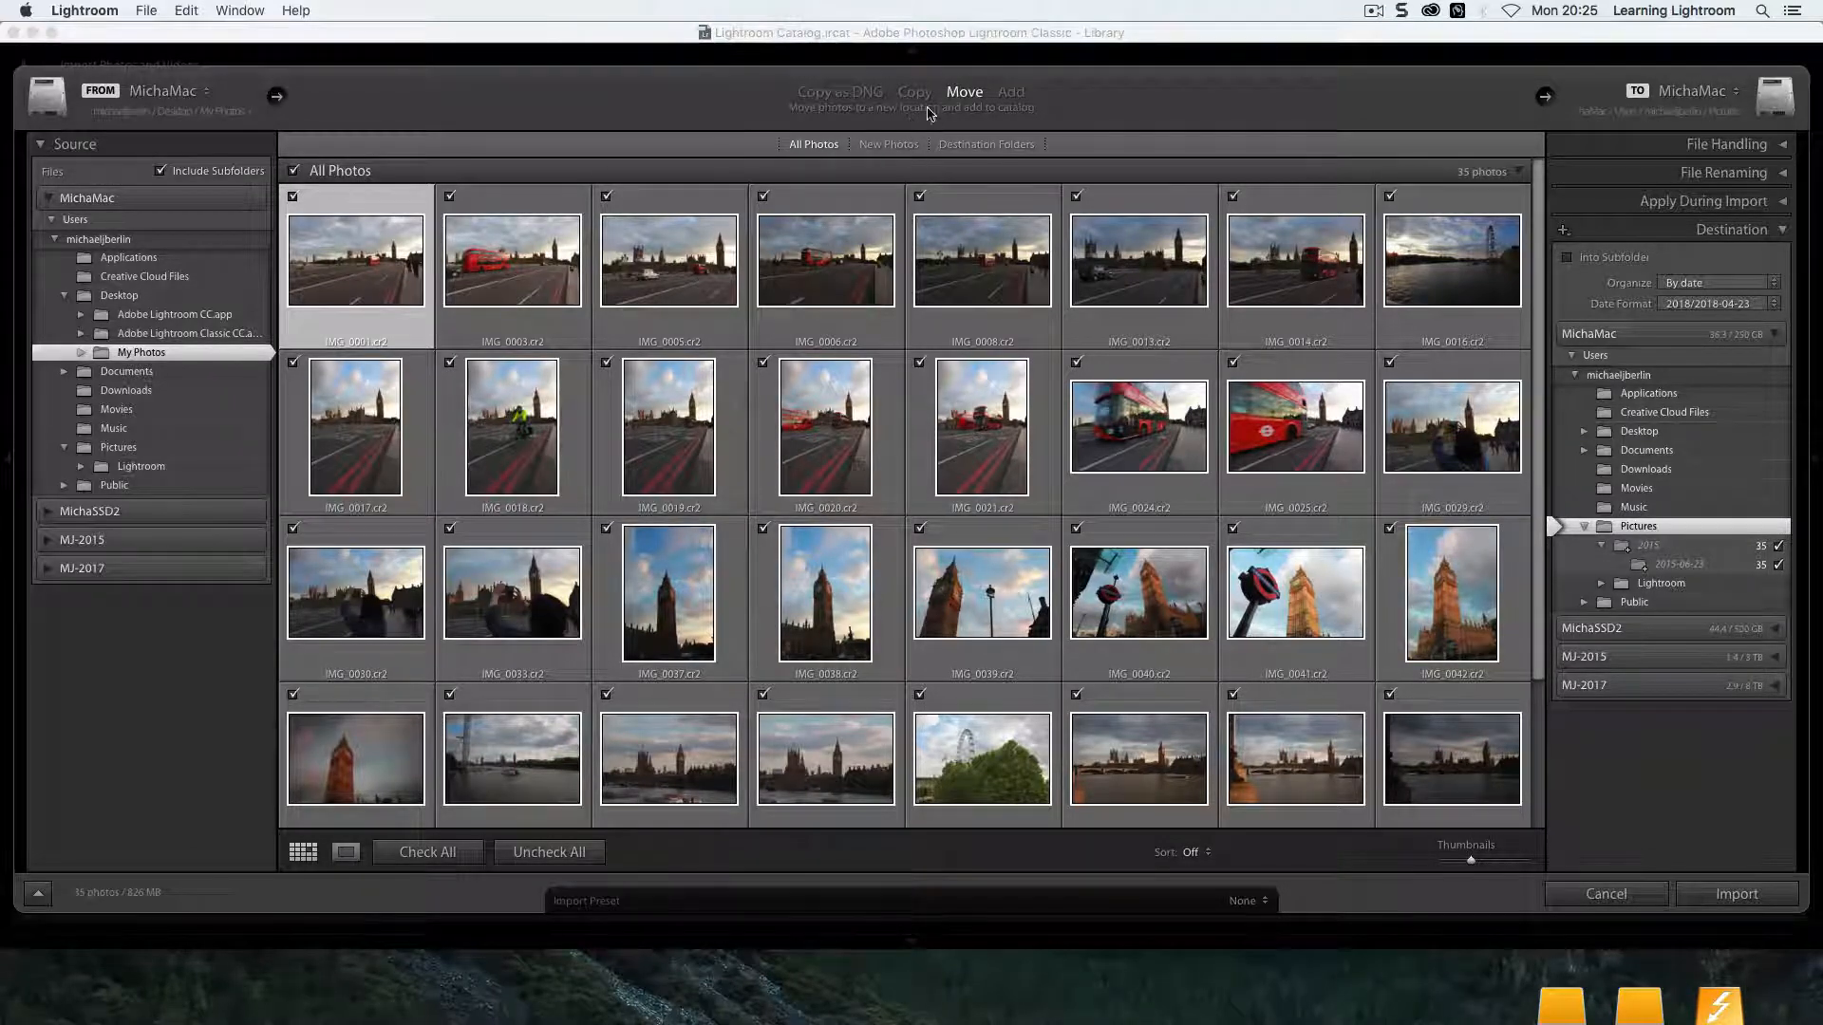
pyautogui.click(1010, 92)
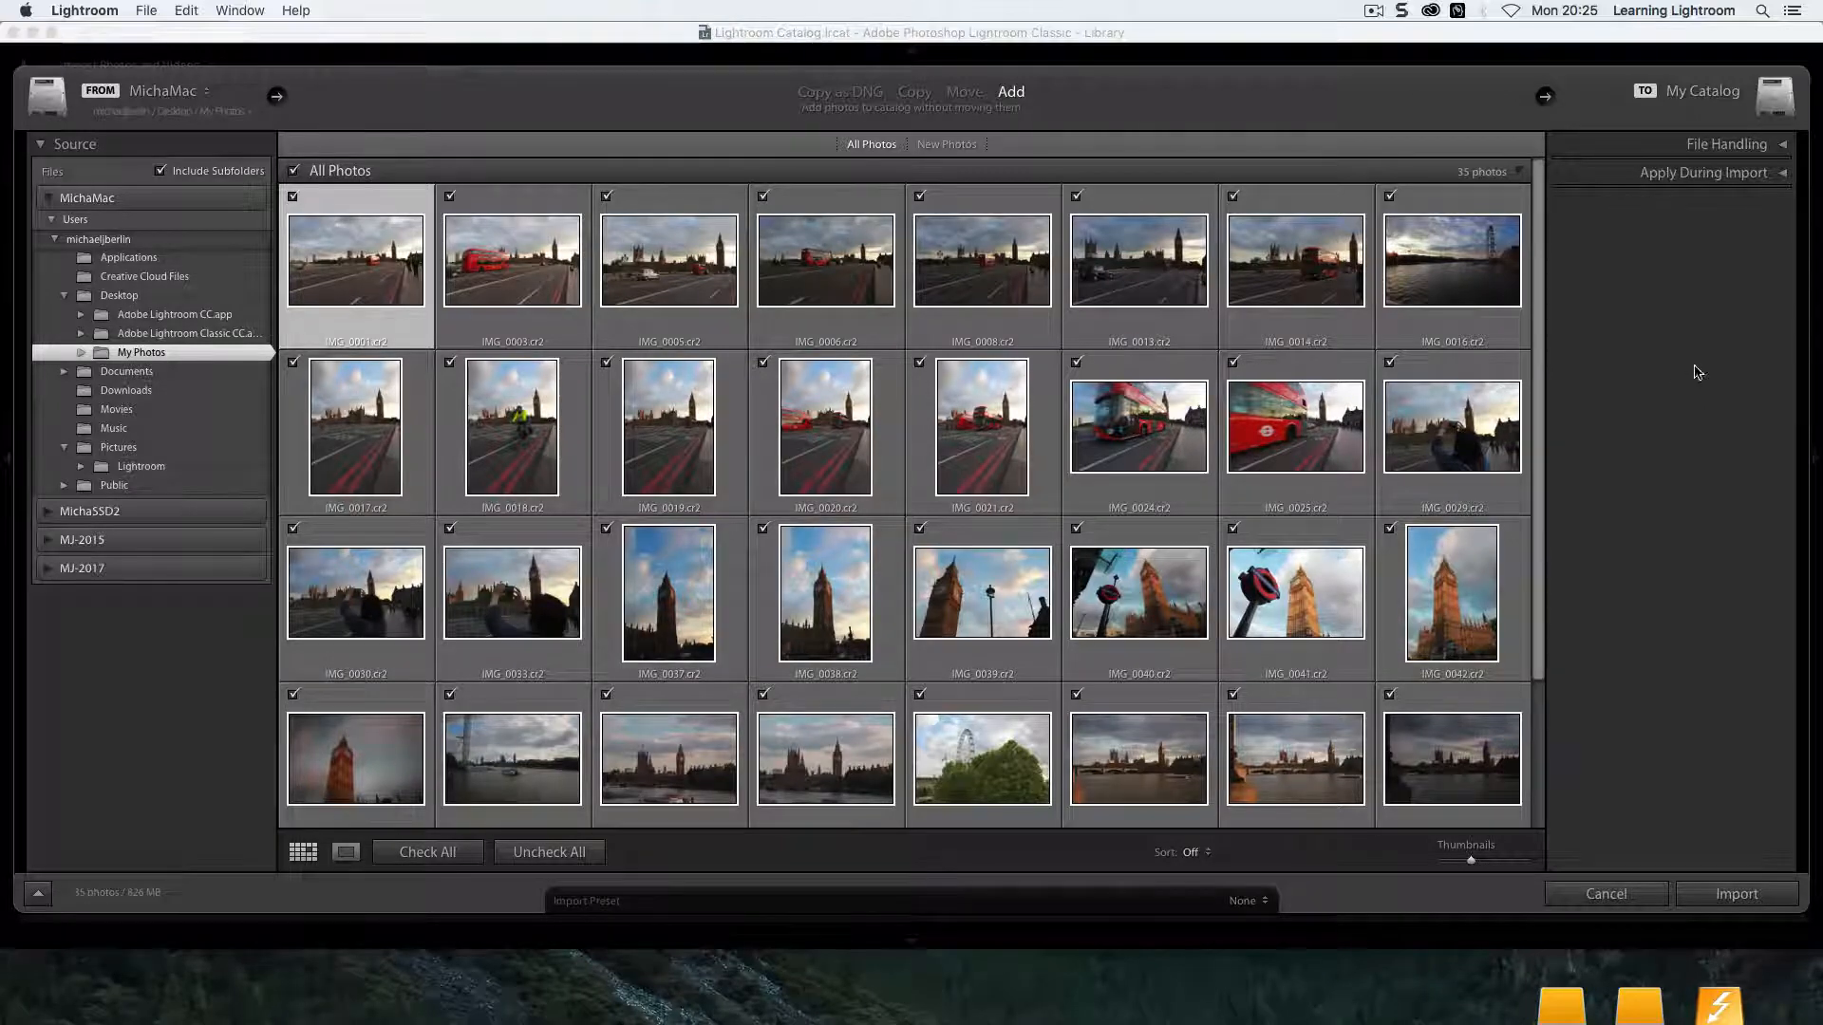
pyautogui.click(915, 92)
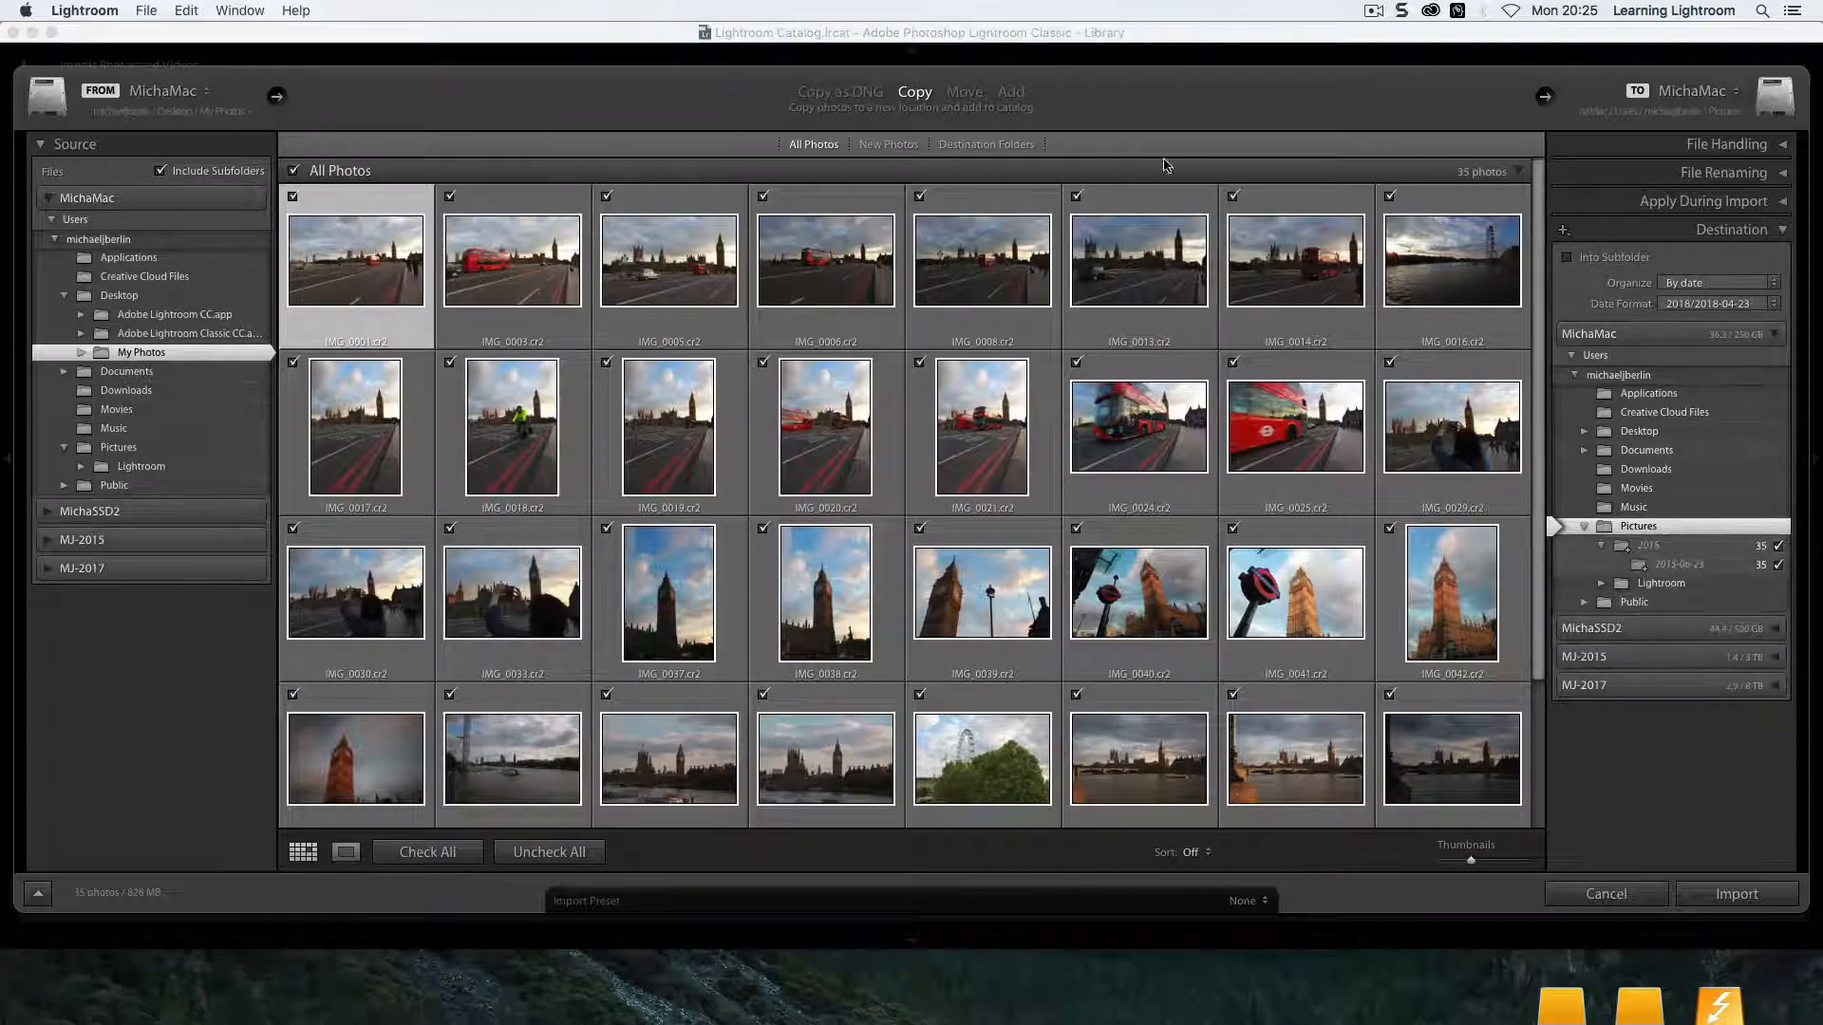
pyautogui.click(1009, 94)
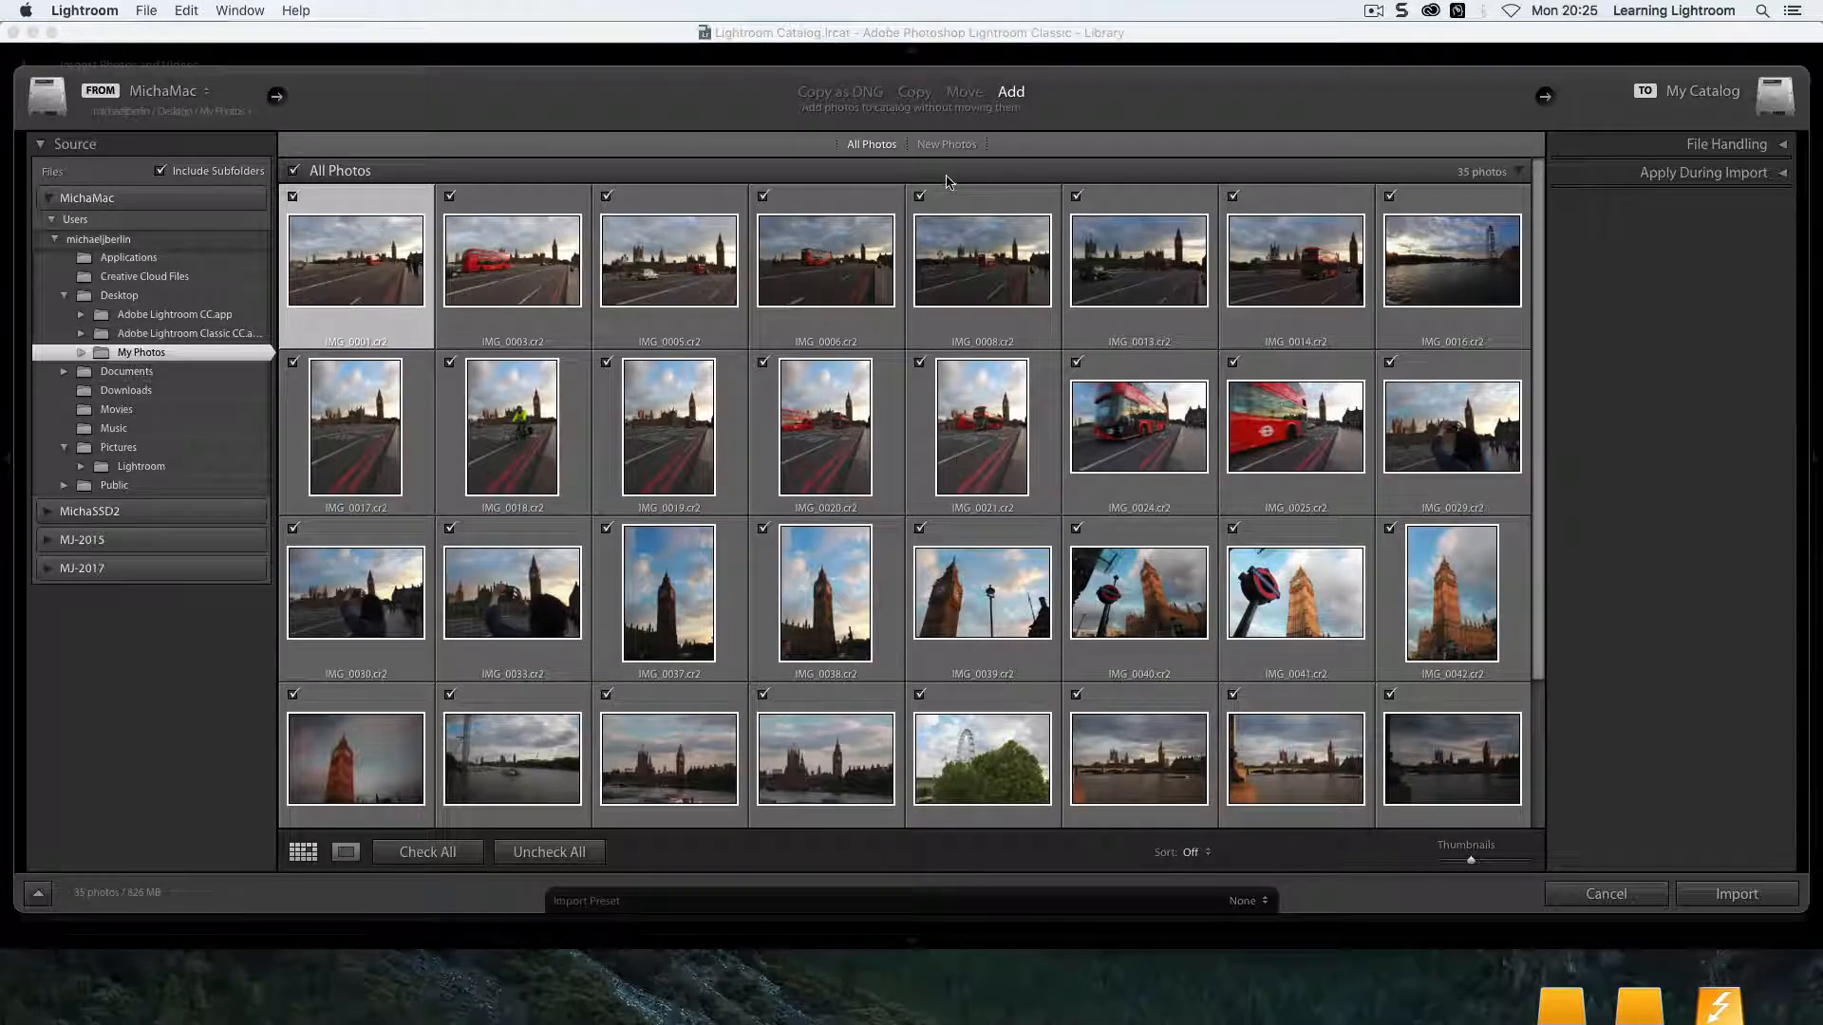
pyautogui.click(912, 92)
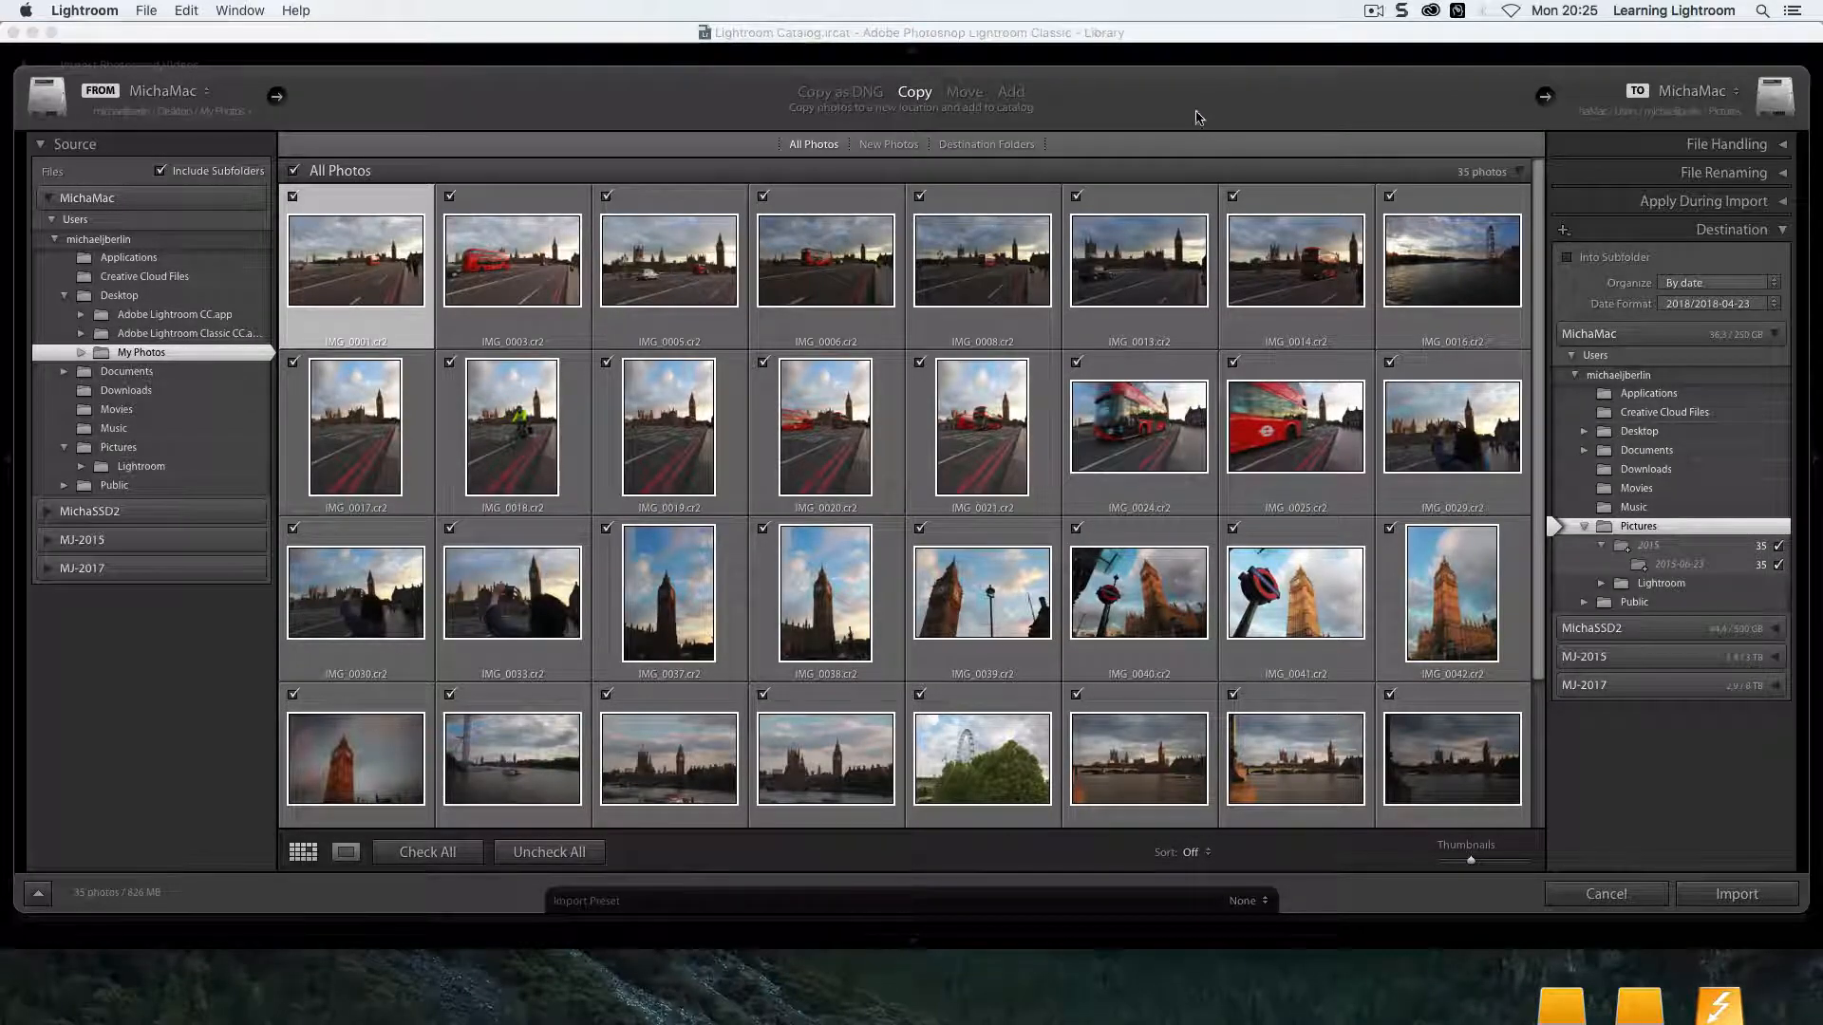
# Step: Set the import method to Move, so the photos go to a new location, and show the destination options
pyautogui.click(971, 96)
pyautogui.click(1743, 232)
pyautogui.click(1743, 232)
pyautogui.click(1747, 232)
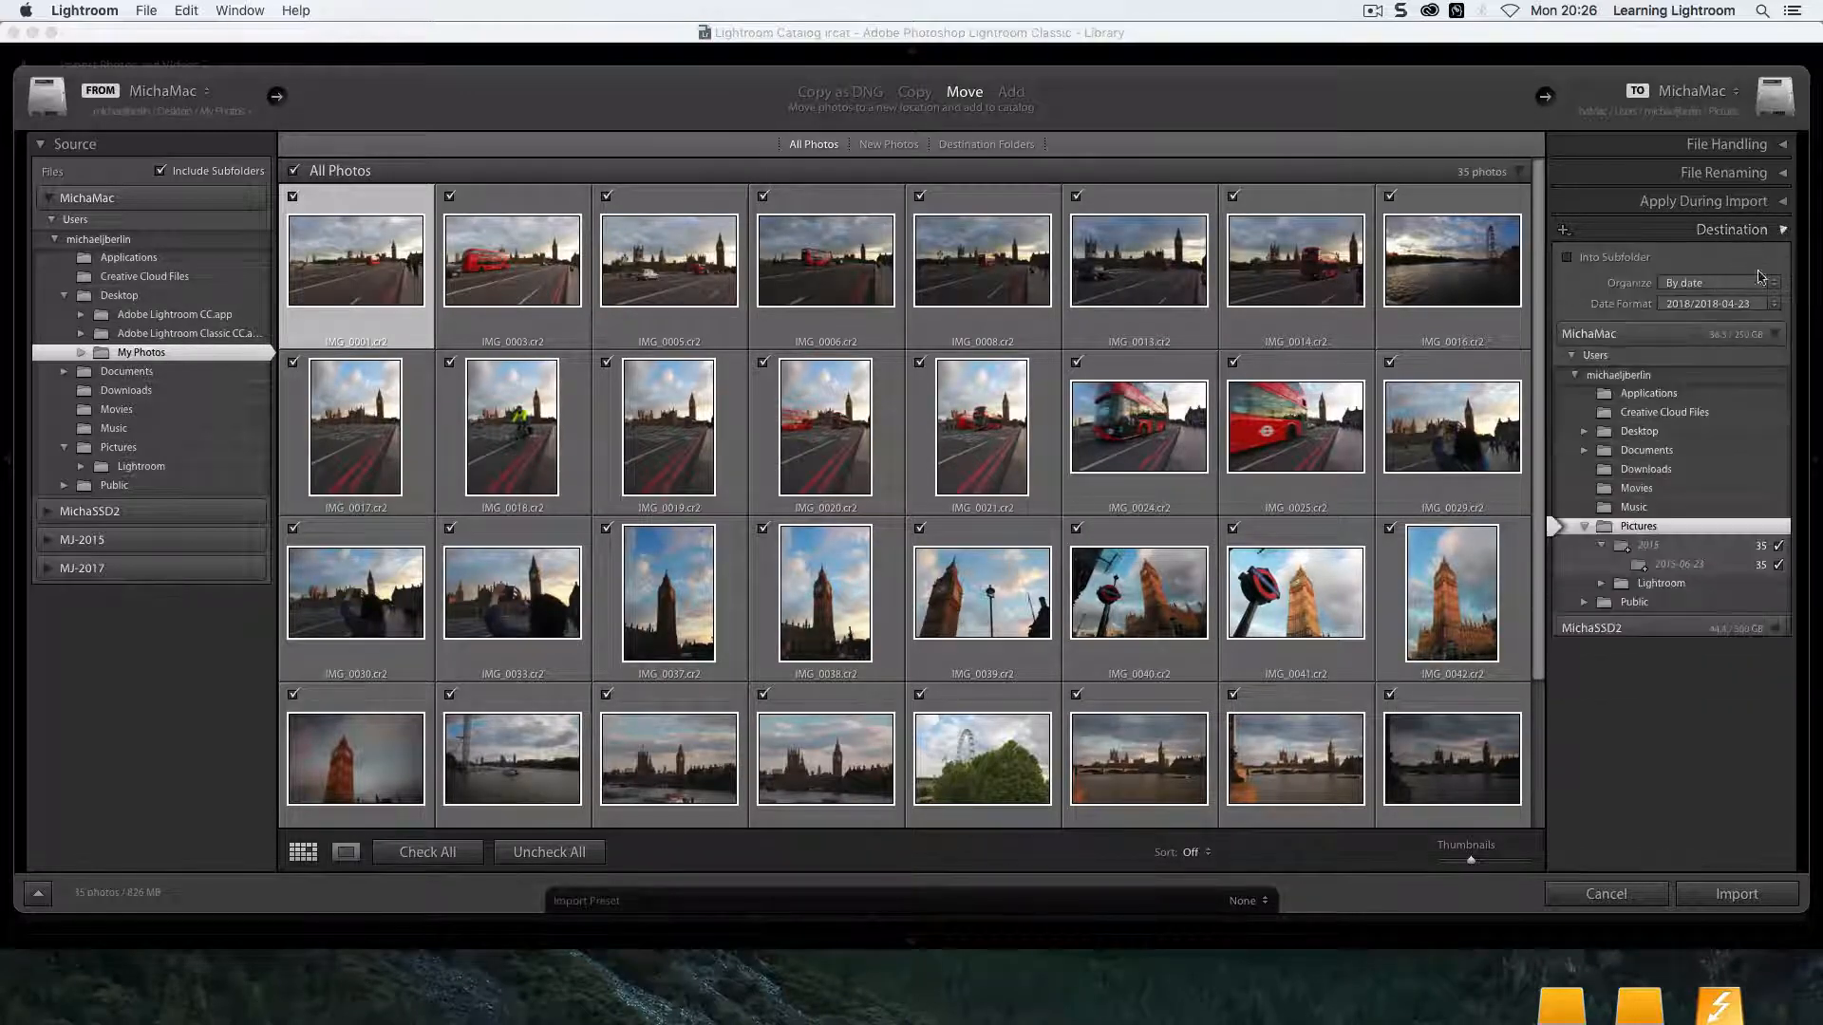
# Step: Choose the LR-Tutorials folder on the SSD as the import destination, with date subfolders in the format 2018/04/23
pyautogui.click(1762, 631)
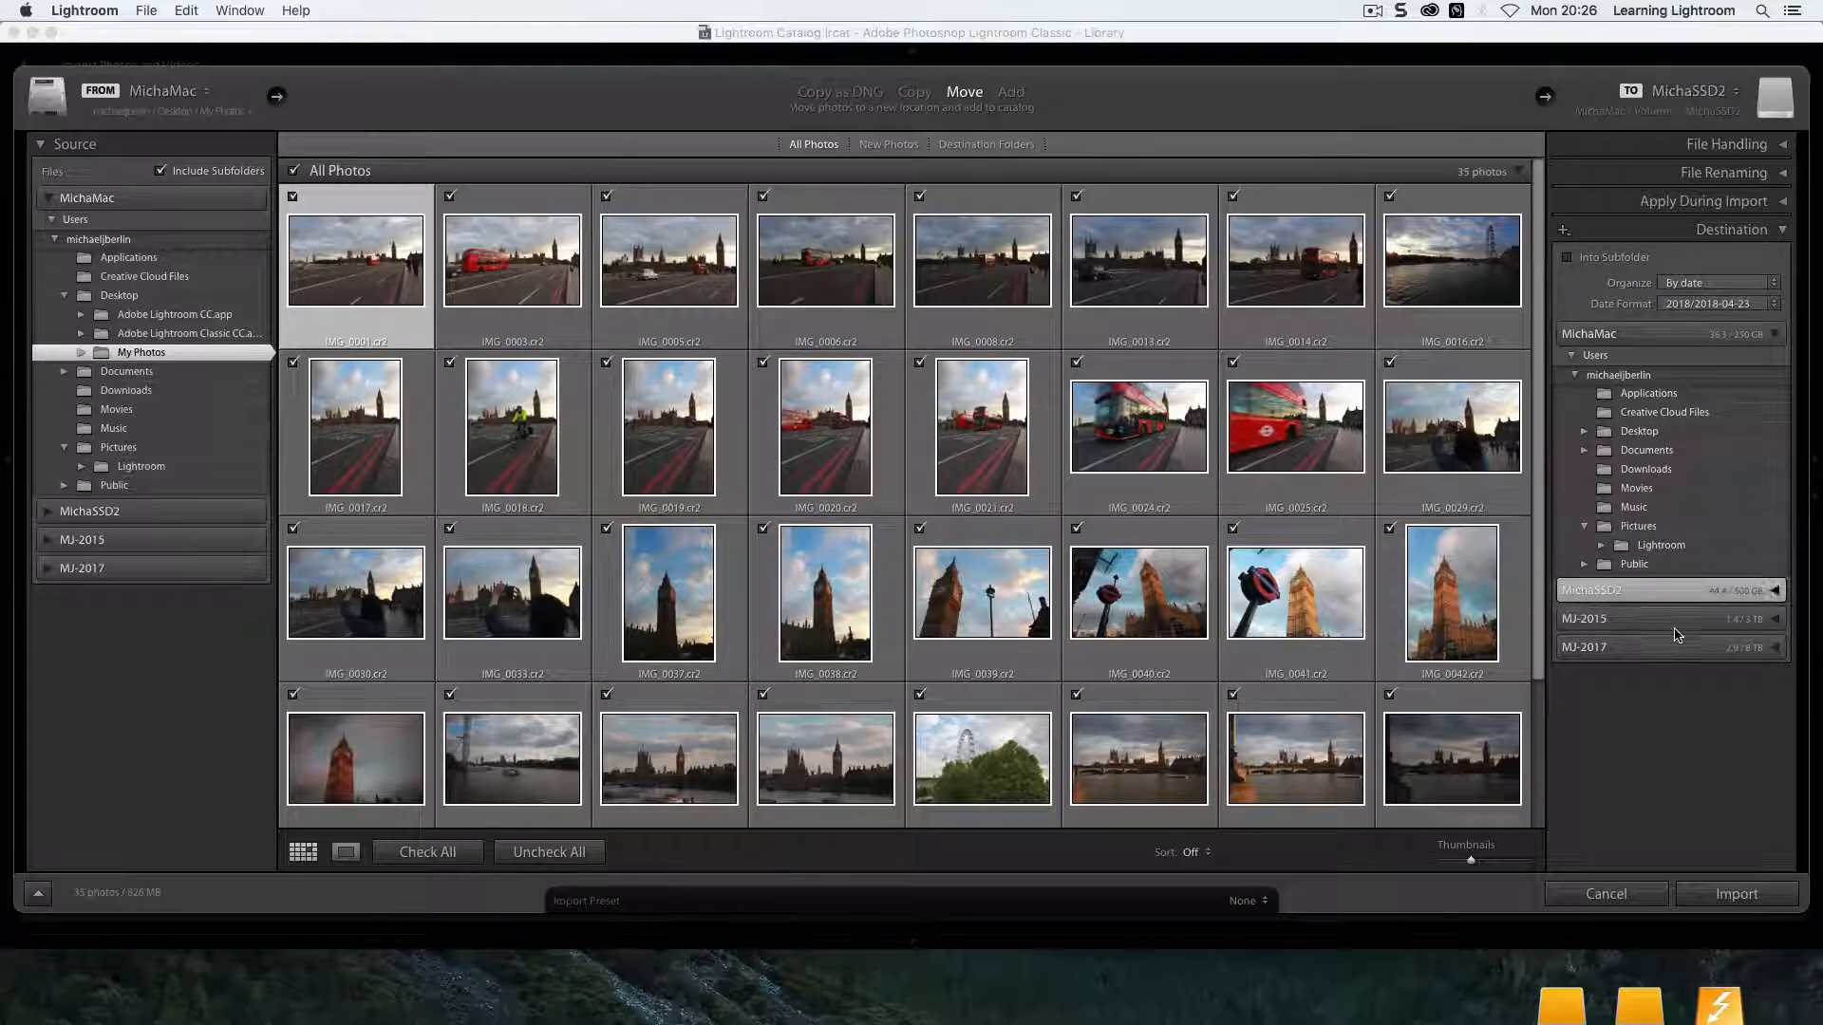
pyautogui.click(1774, 333)
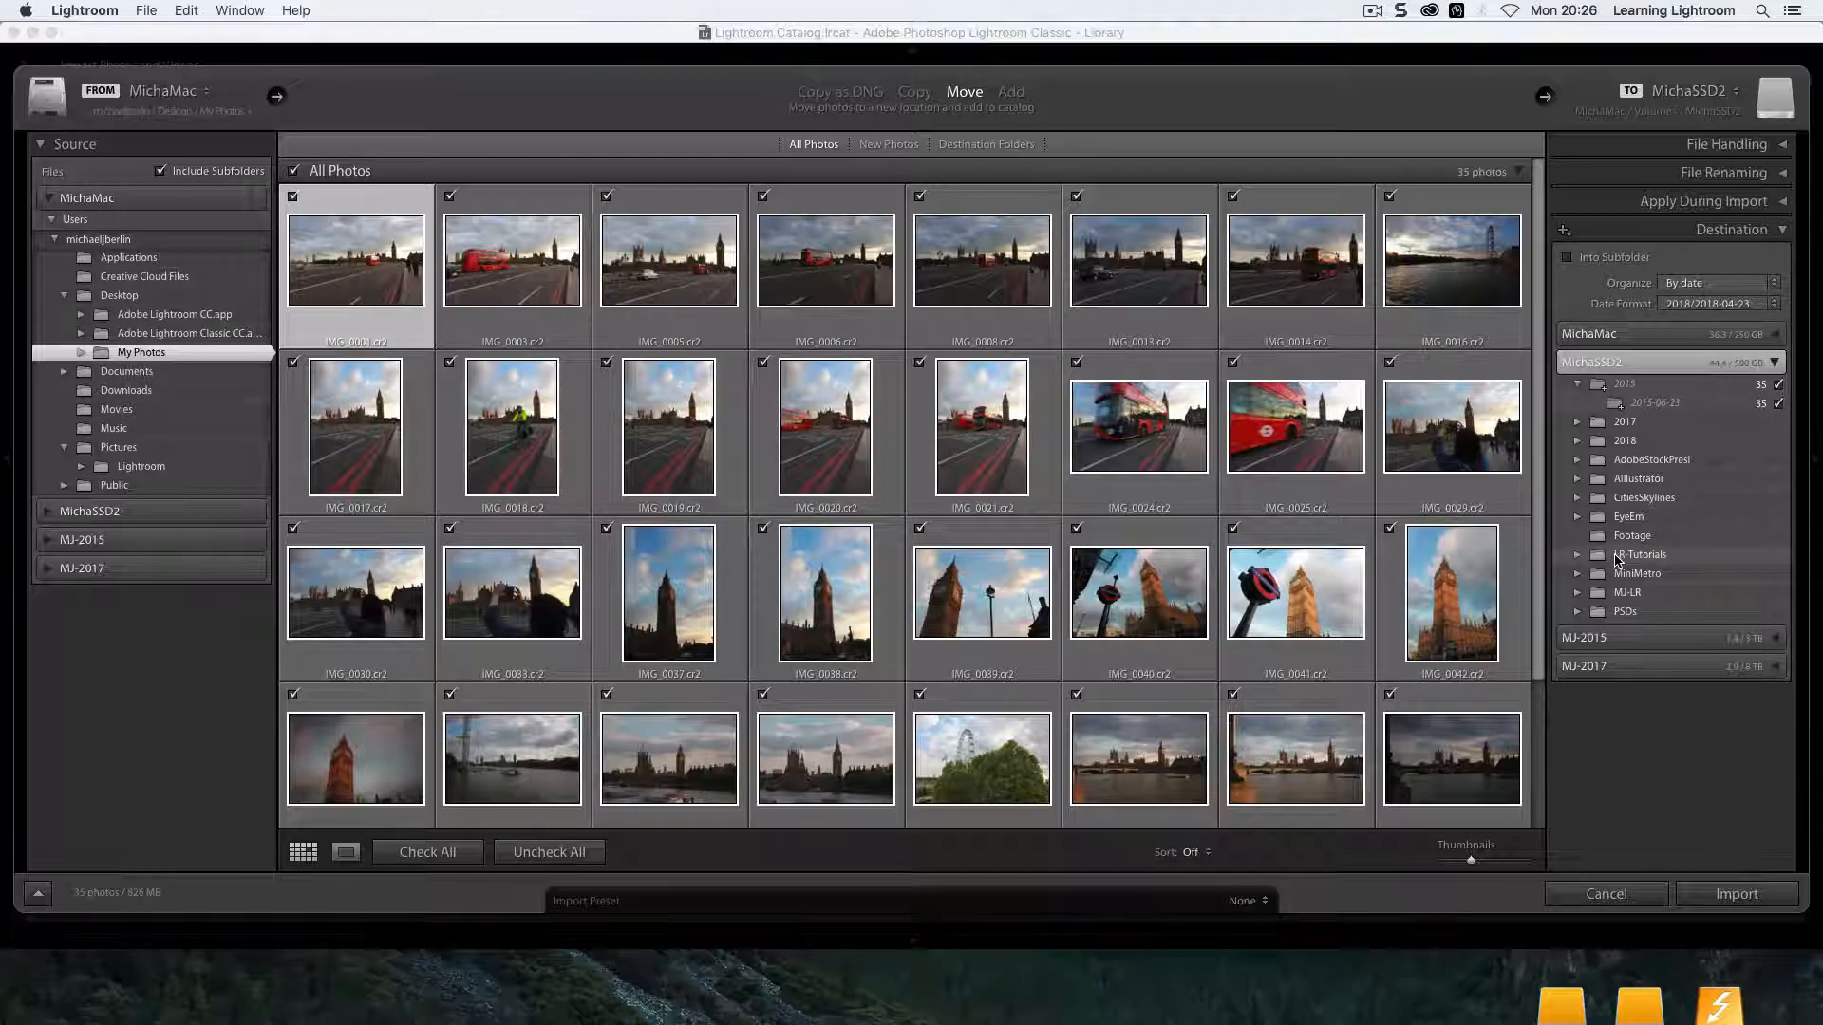
pyautogui.click(1617, 558)
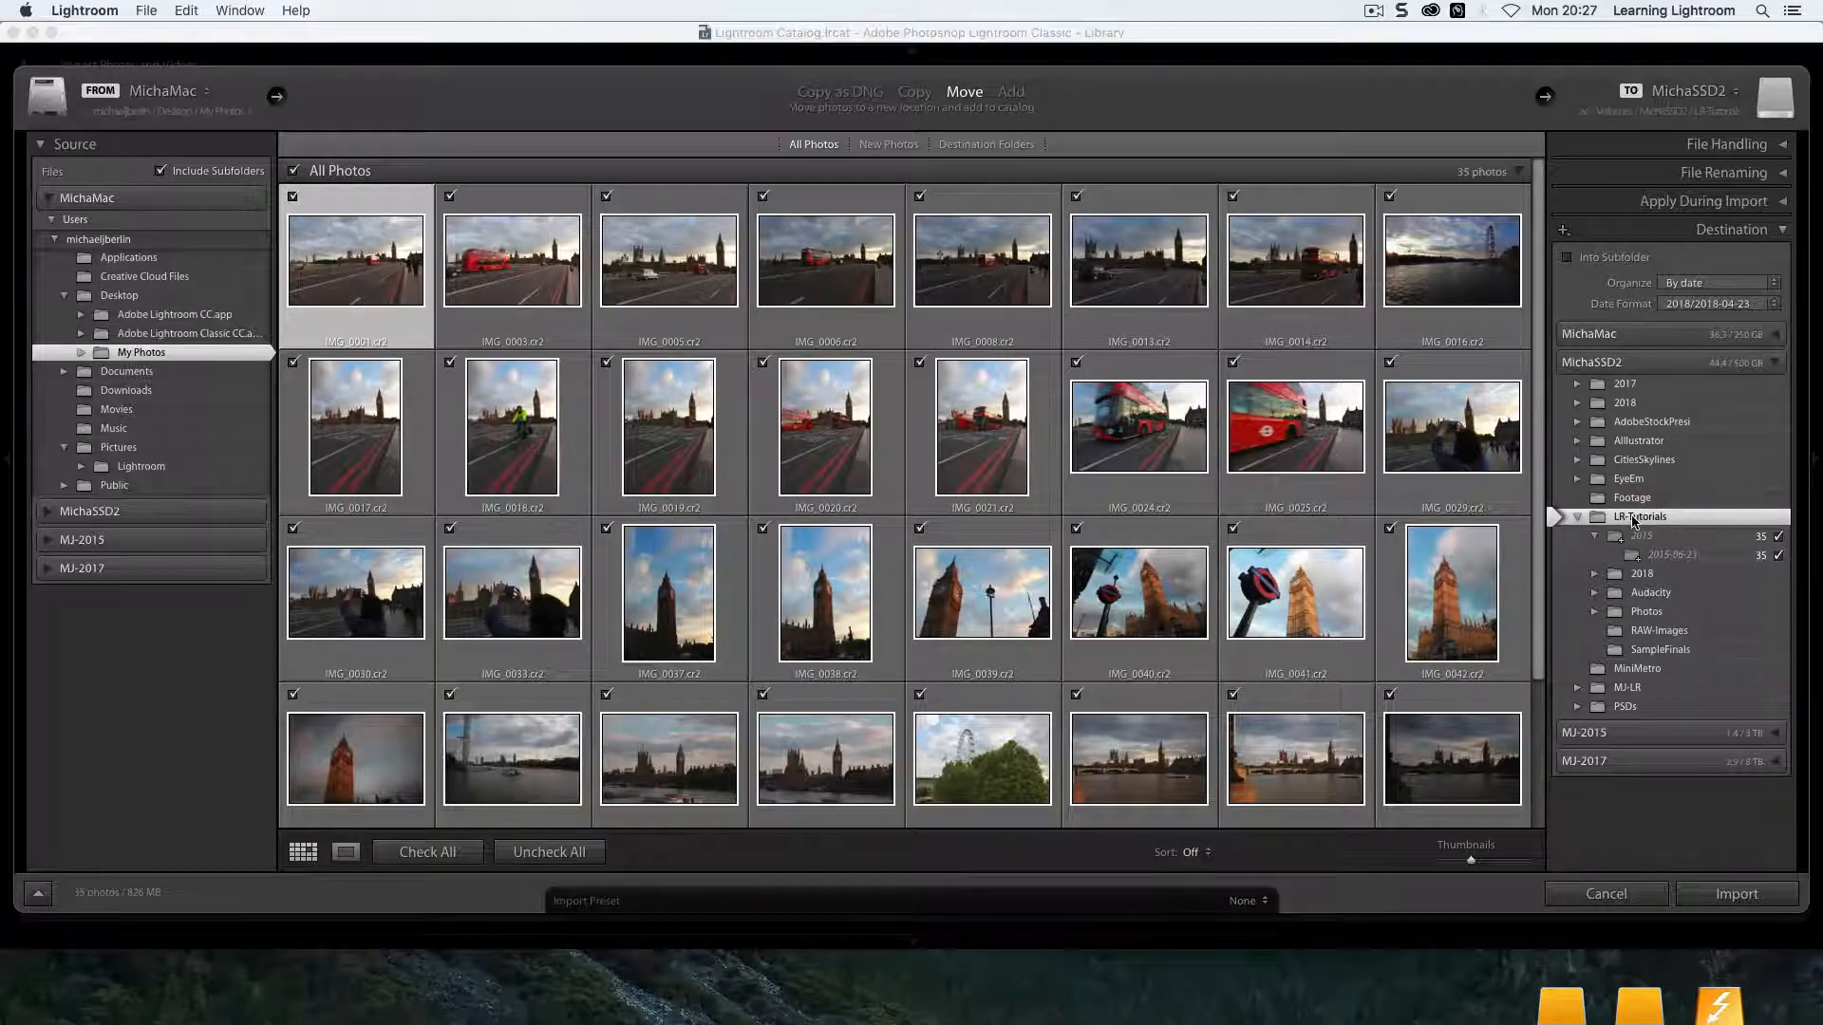
pyautogui.click(1707, 304)
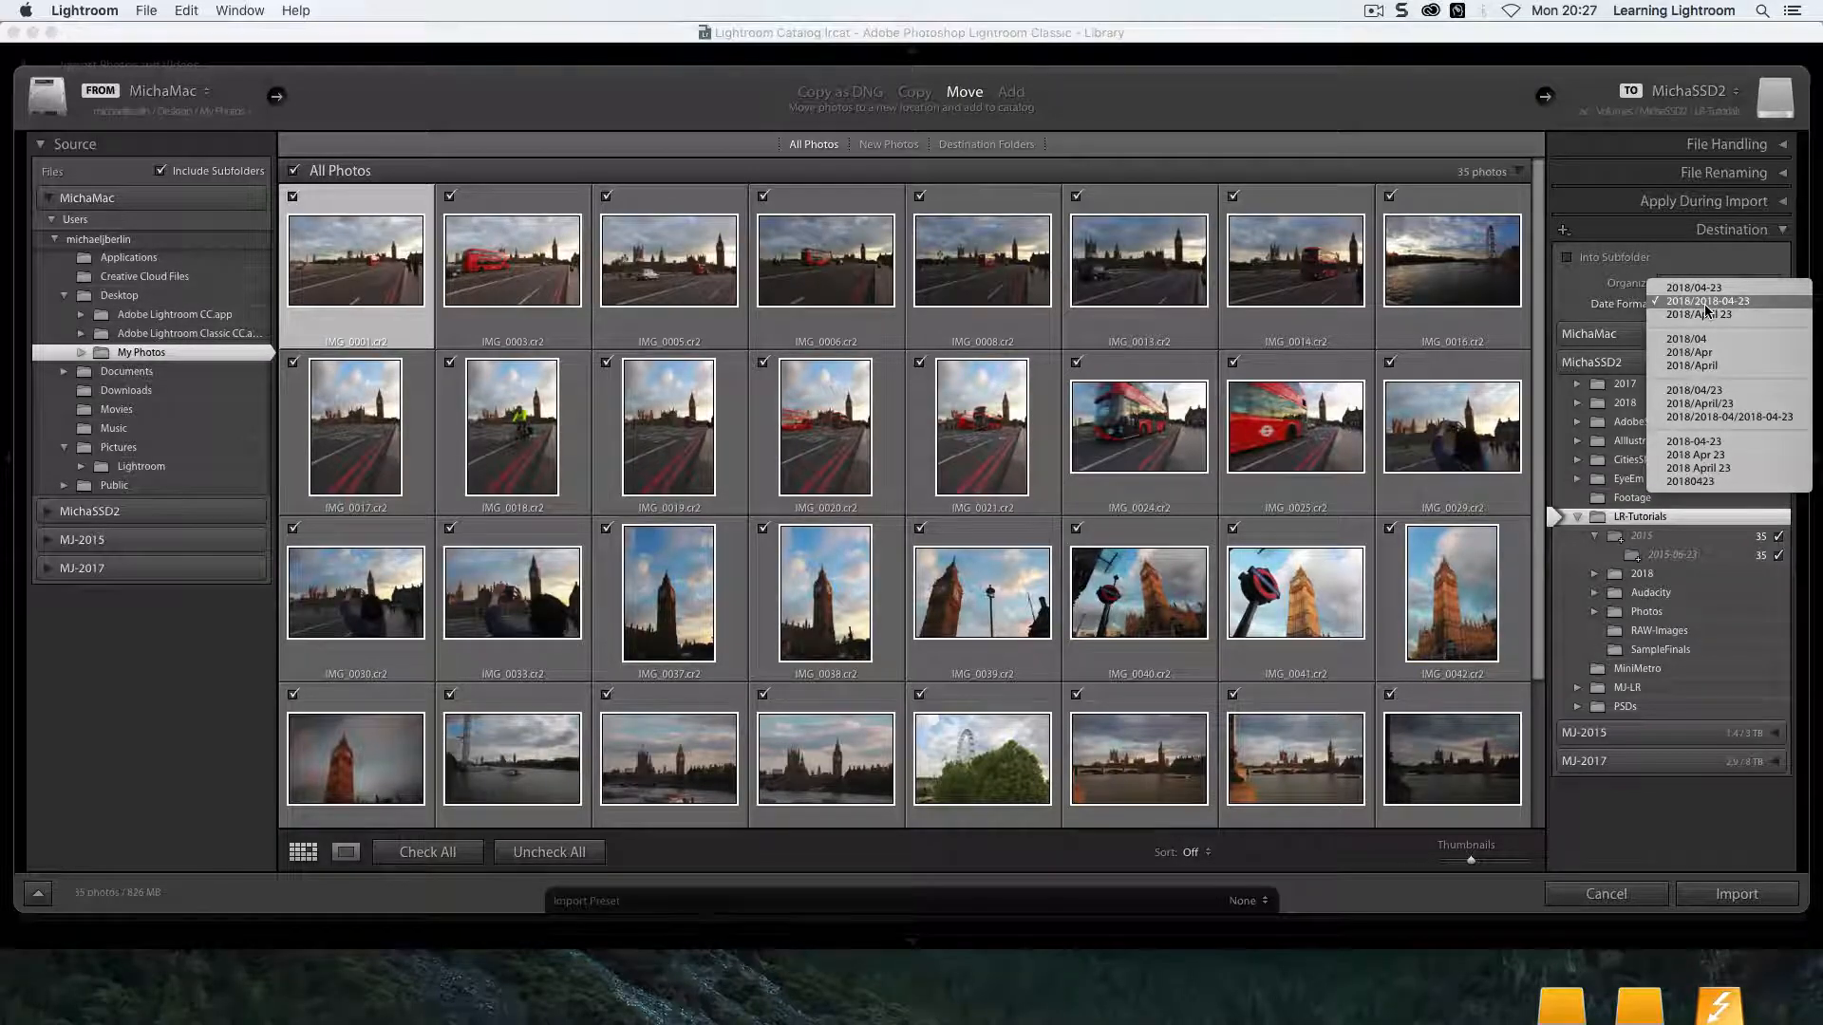
pyautogui.click(1691, 394)
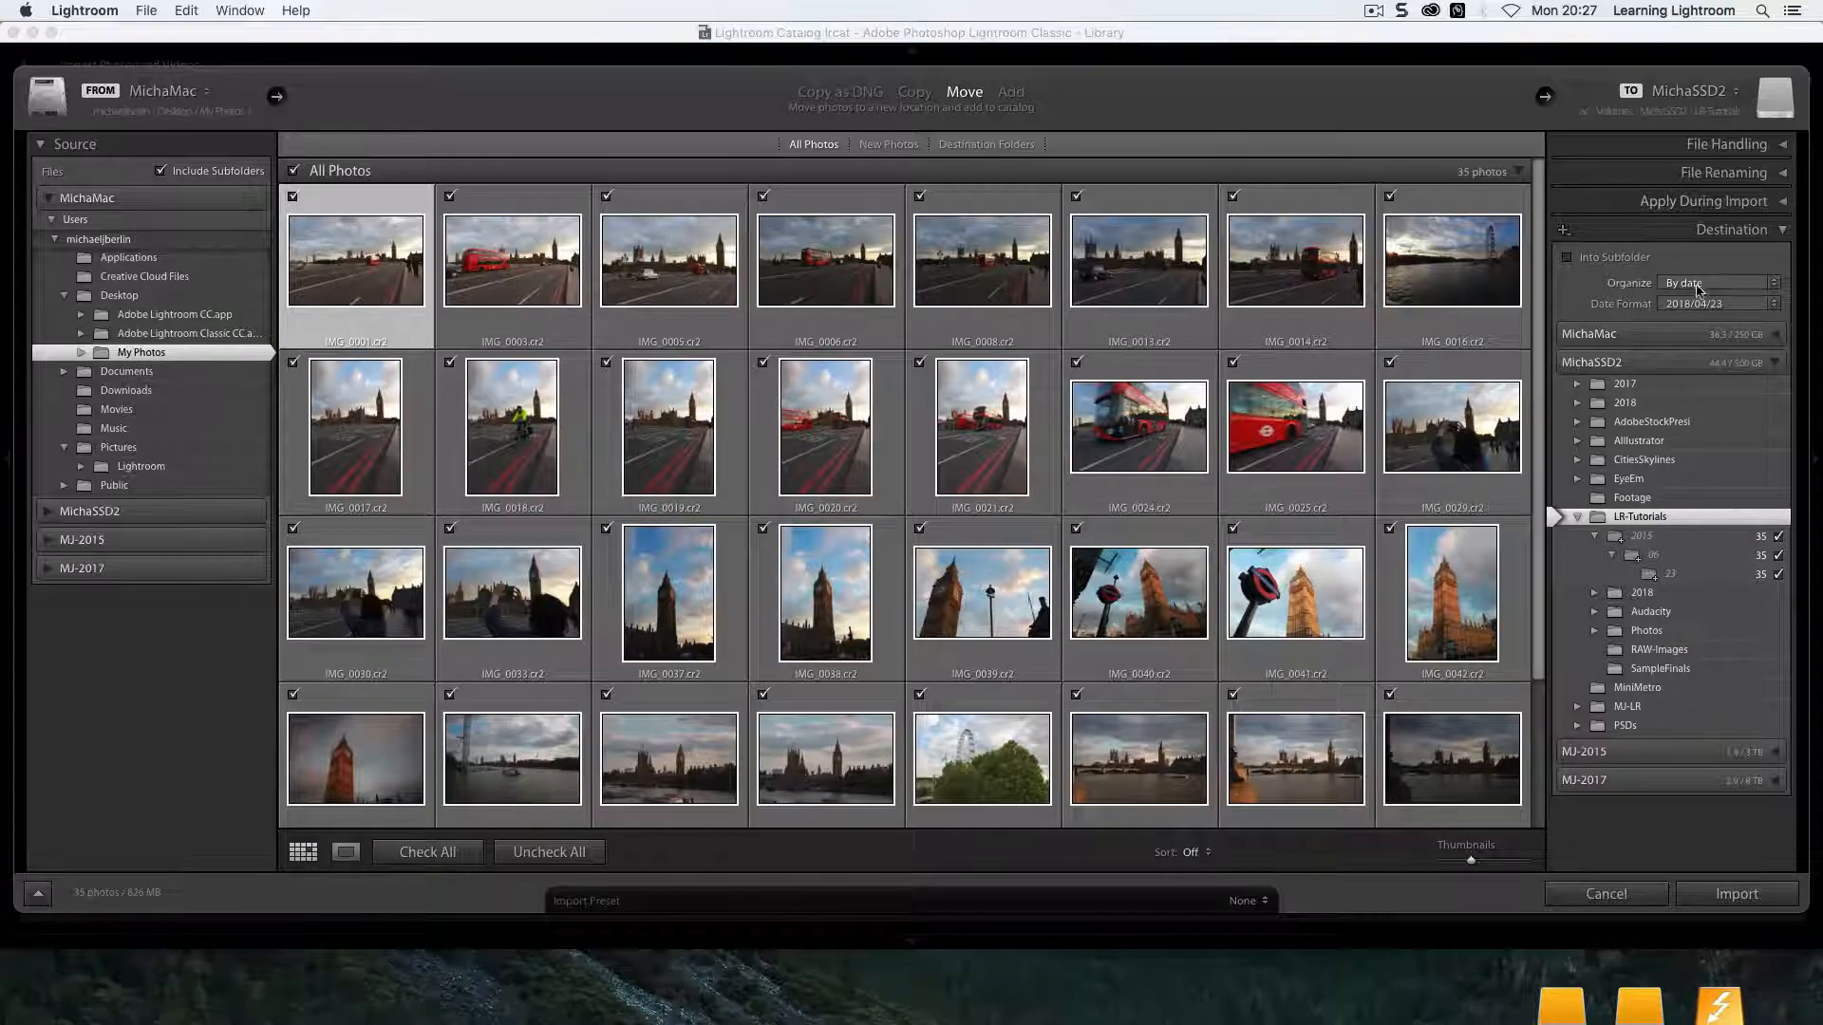
# Step: Review the import options for Apply During Import, File Renaming and File Handling
pyautogui.click(1720, 203)
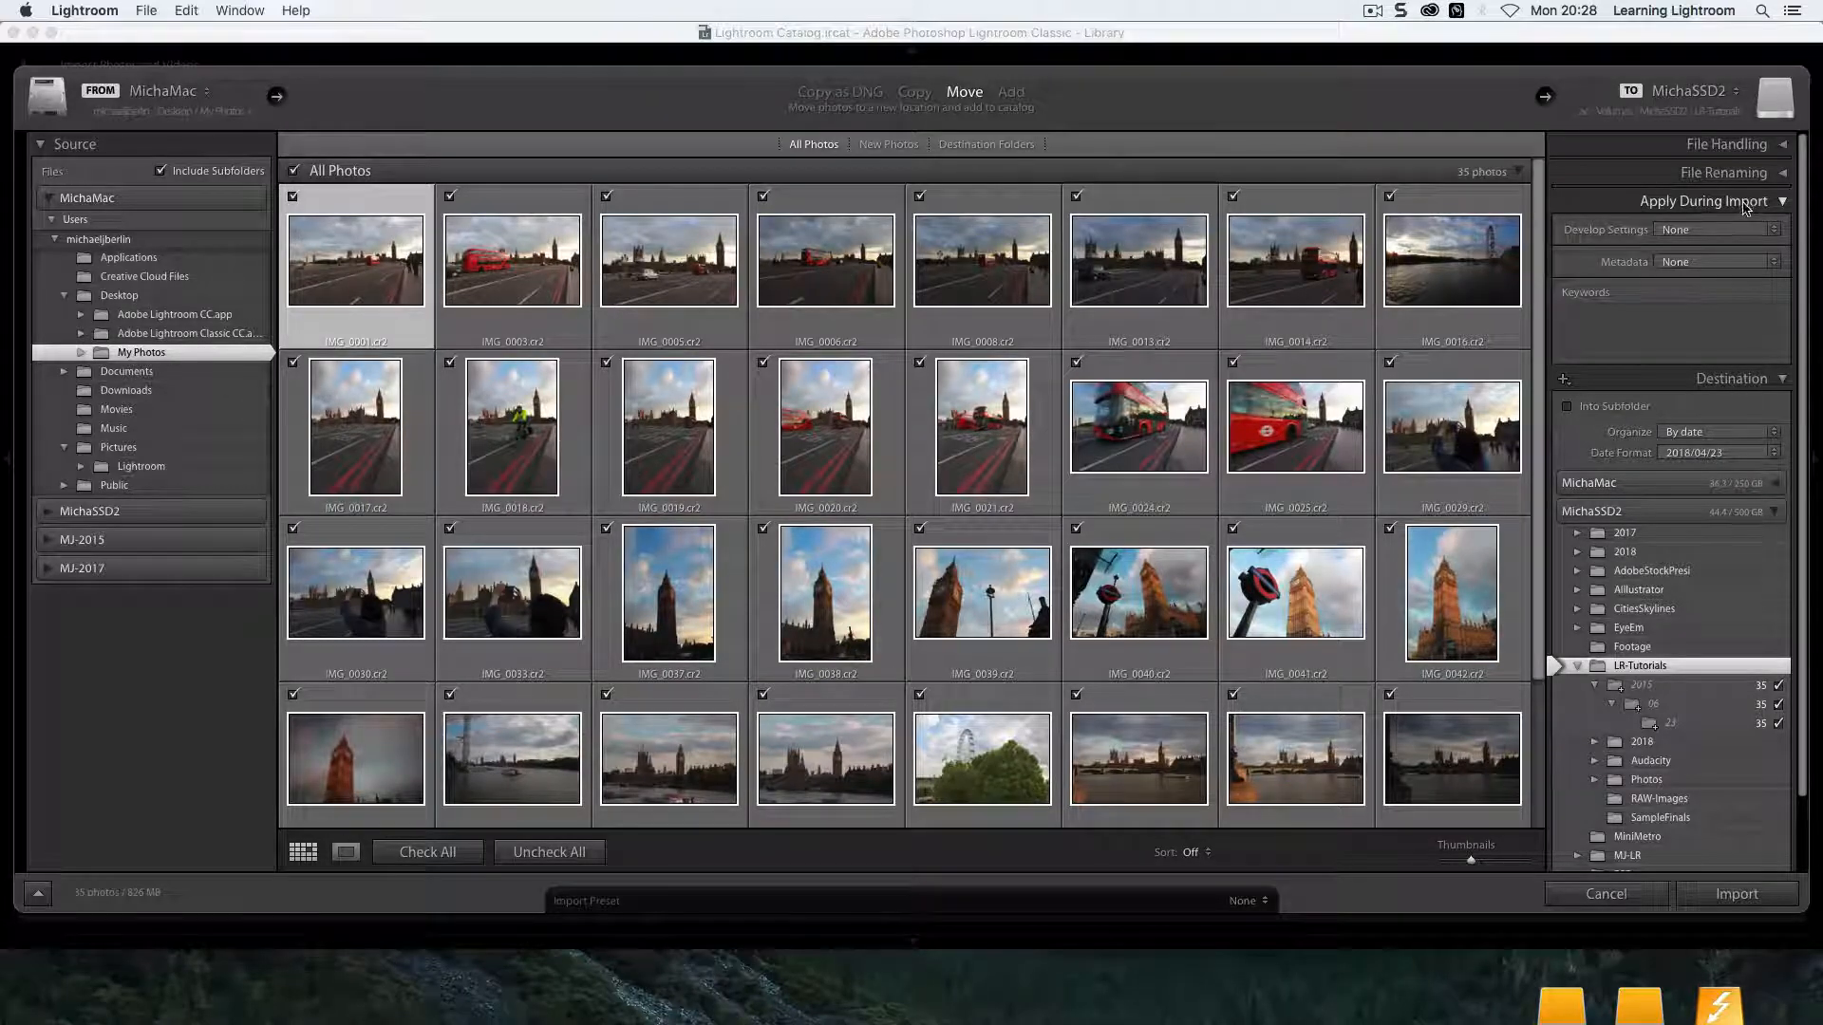
pyautogui.click(1733, 204)
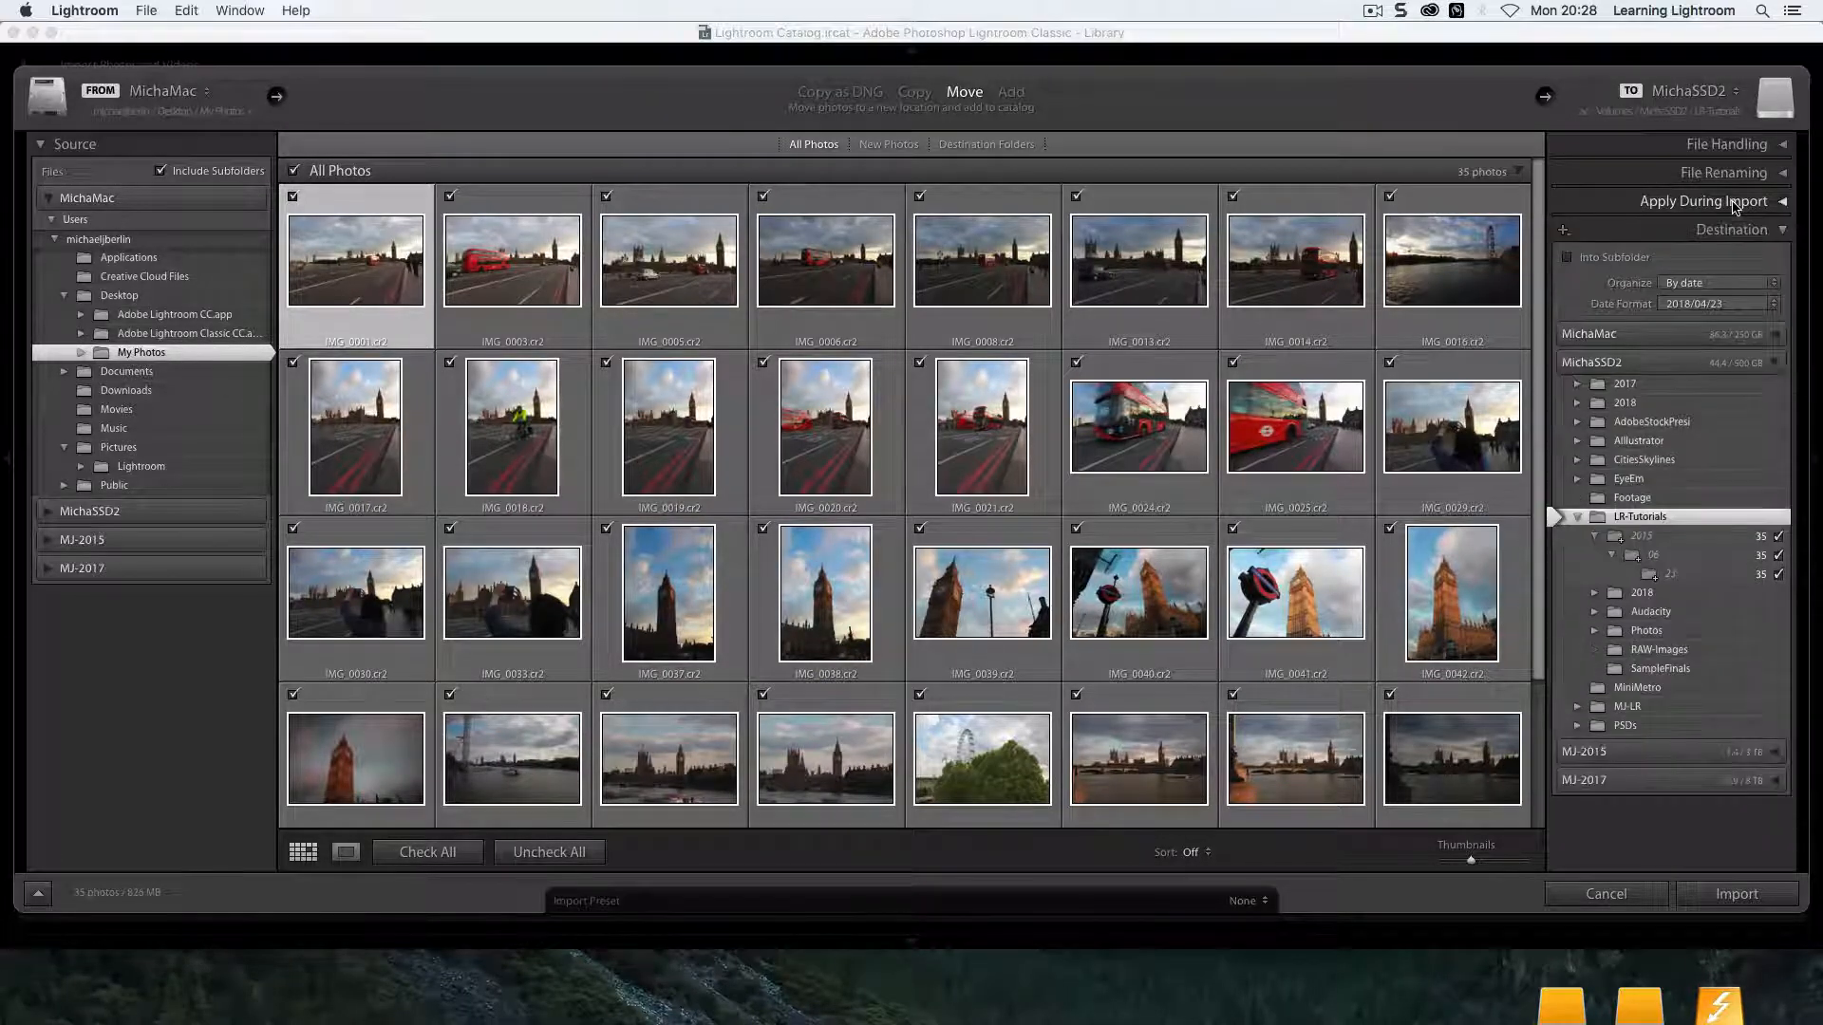
pyautogui.click(1736, 176)
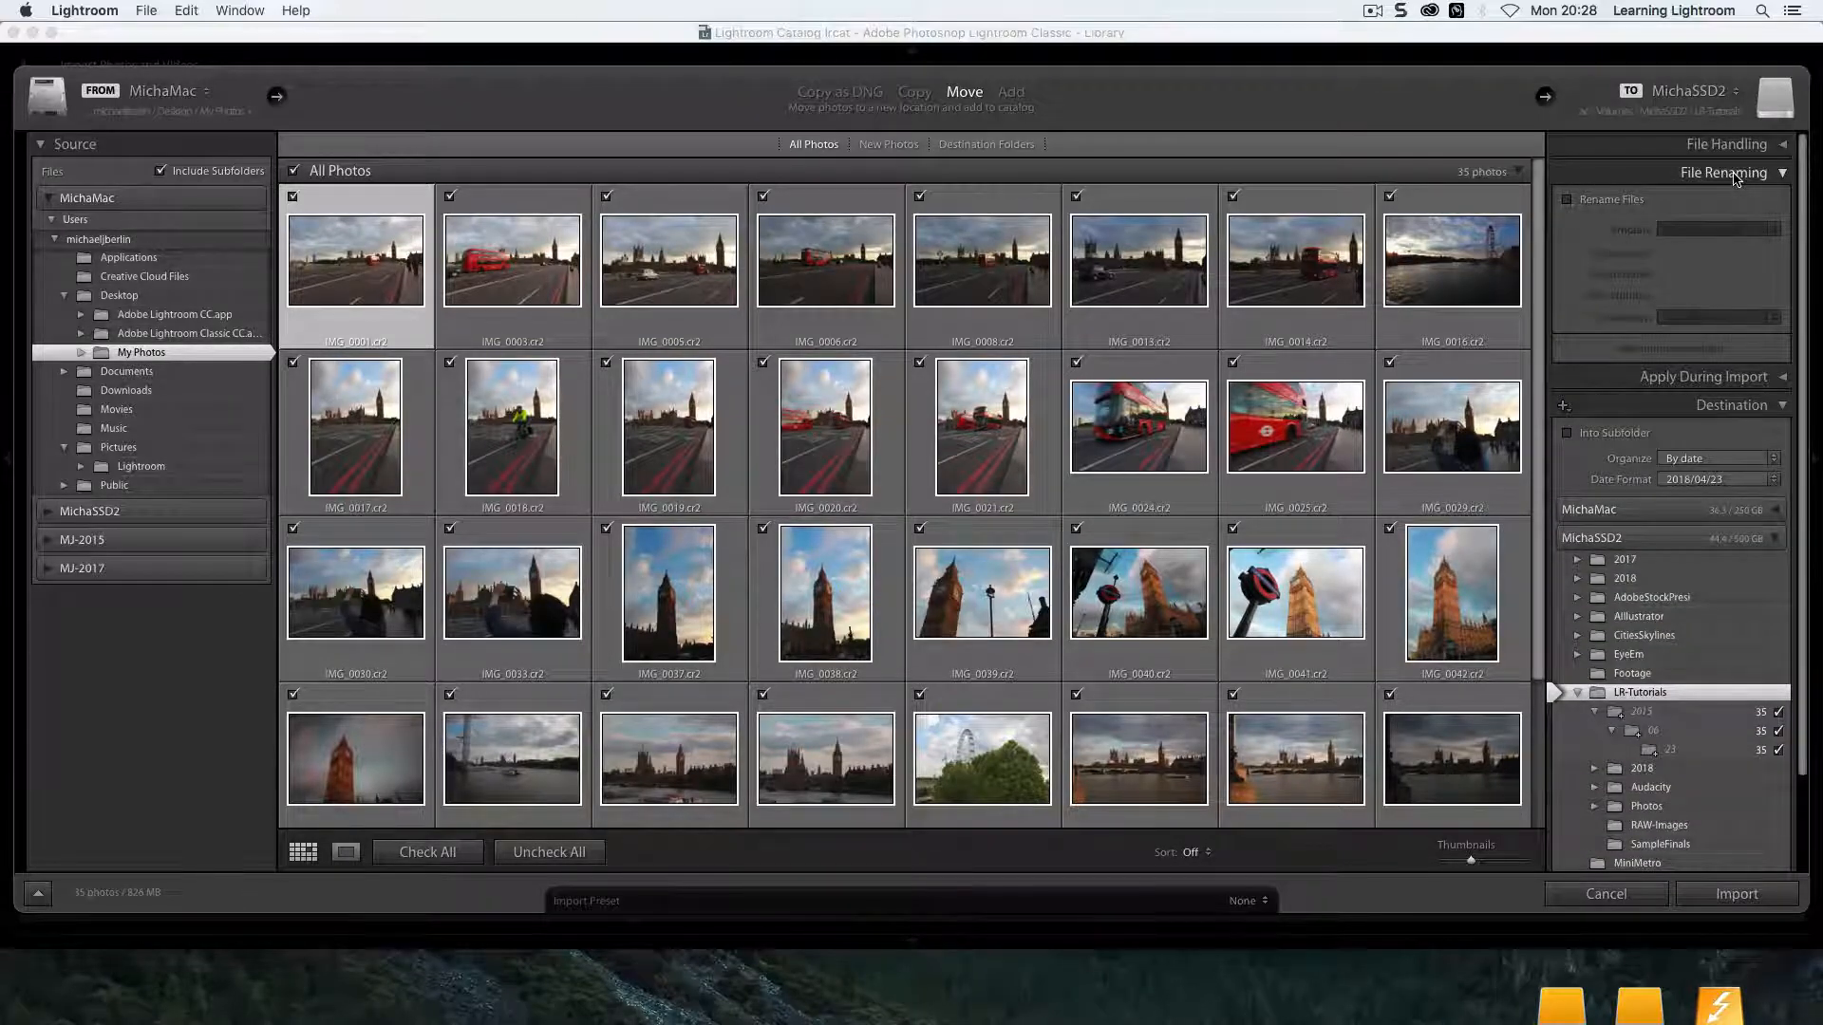
pyautogui.click(1727, 145)
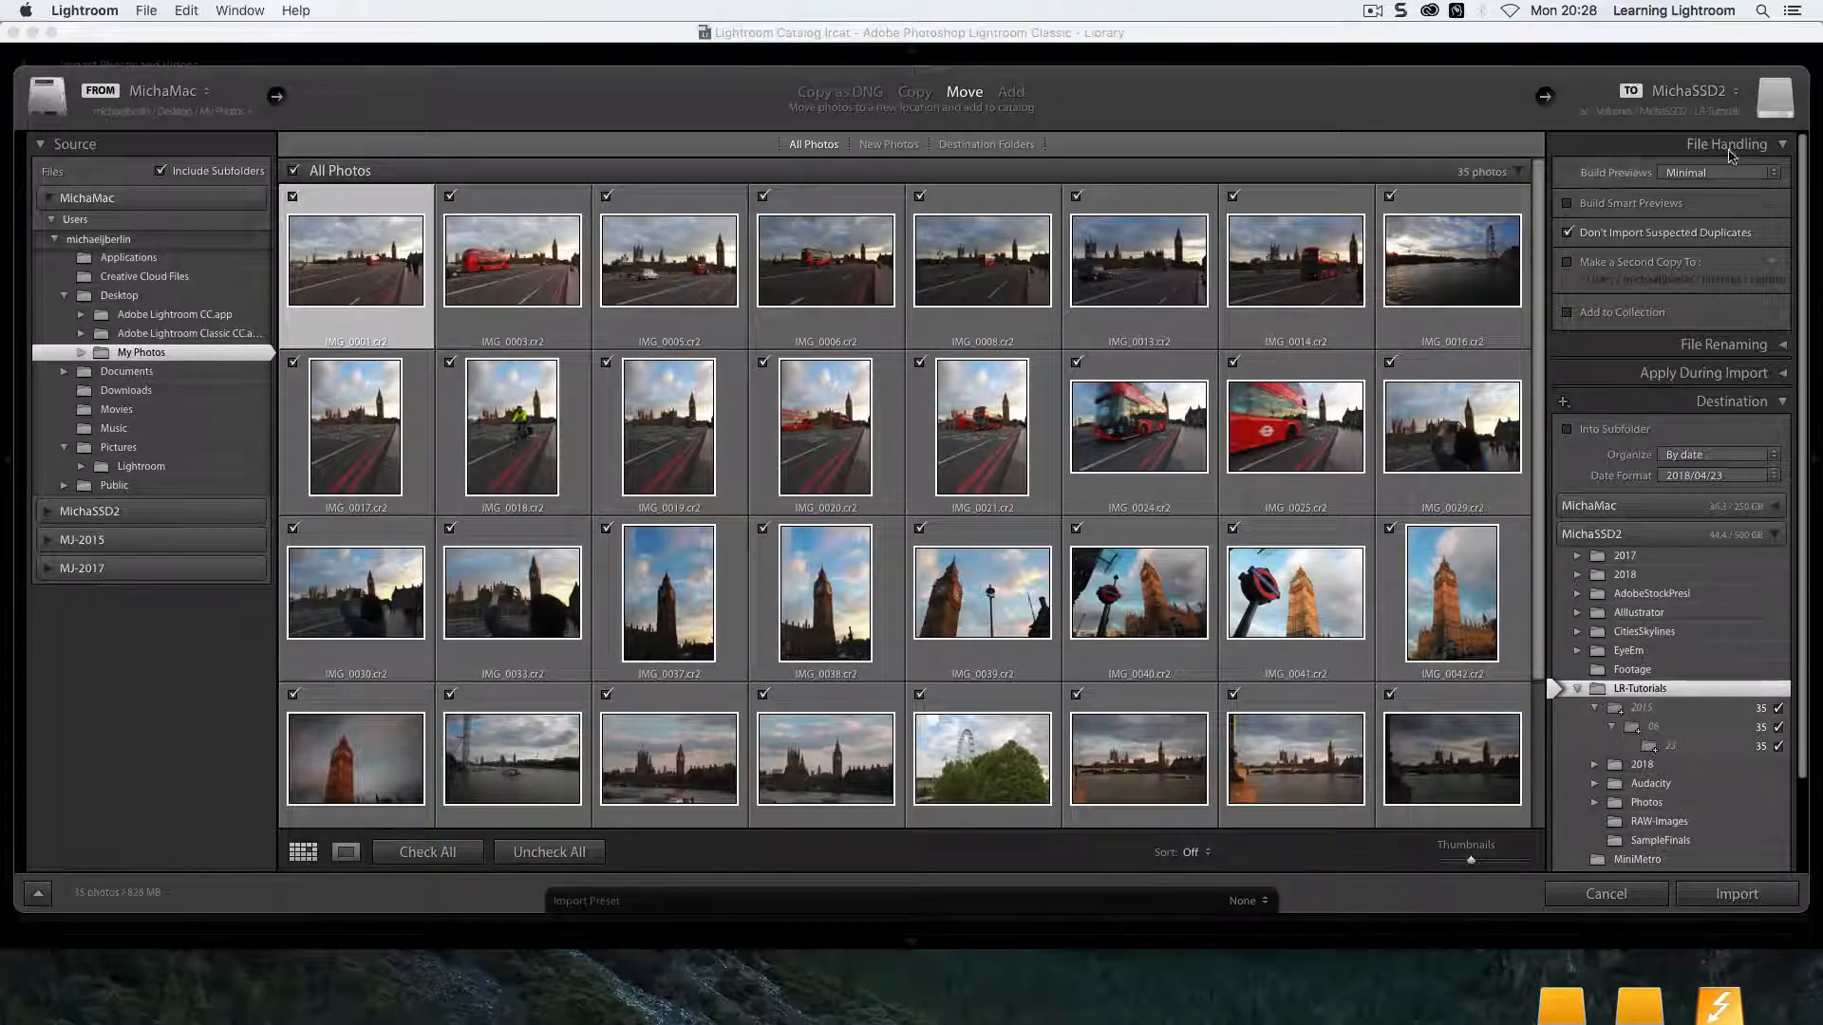
pyautogui.click(1698, 149)
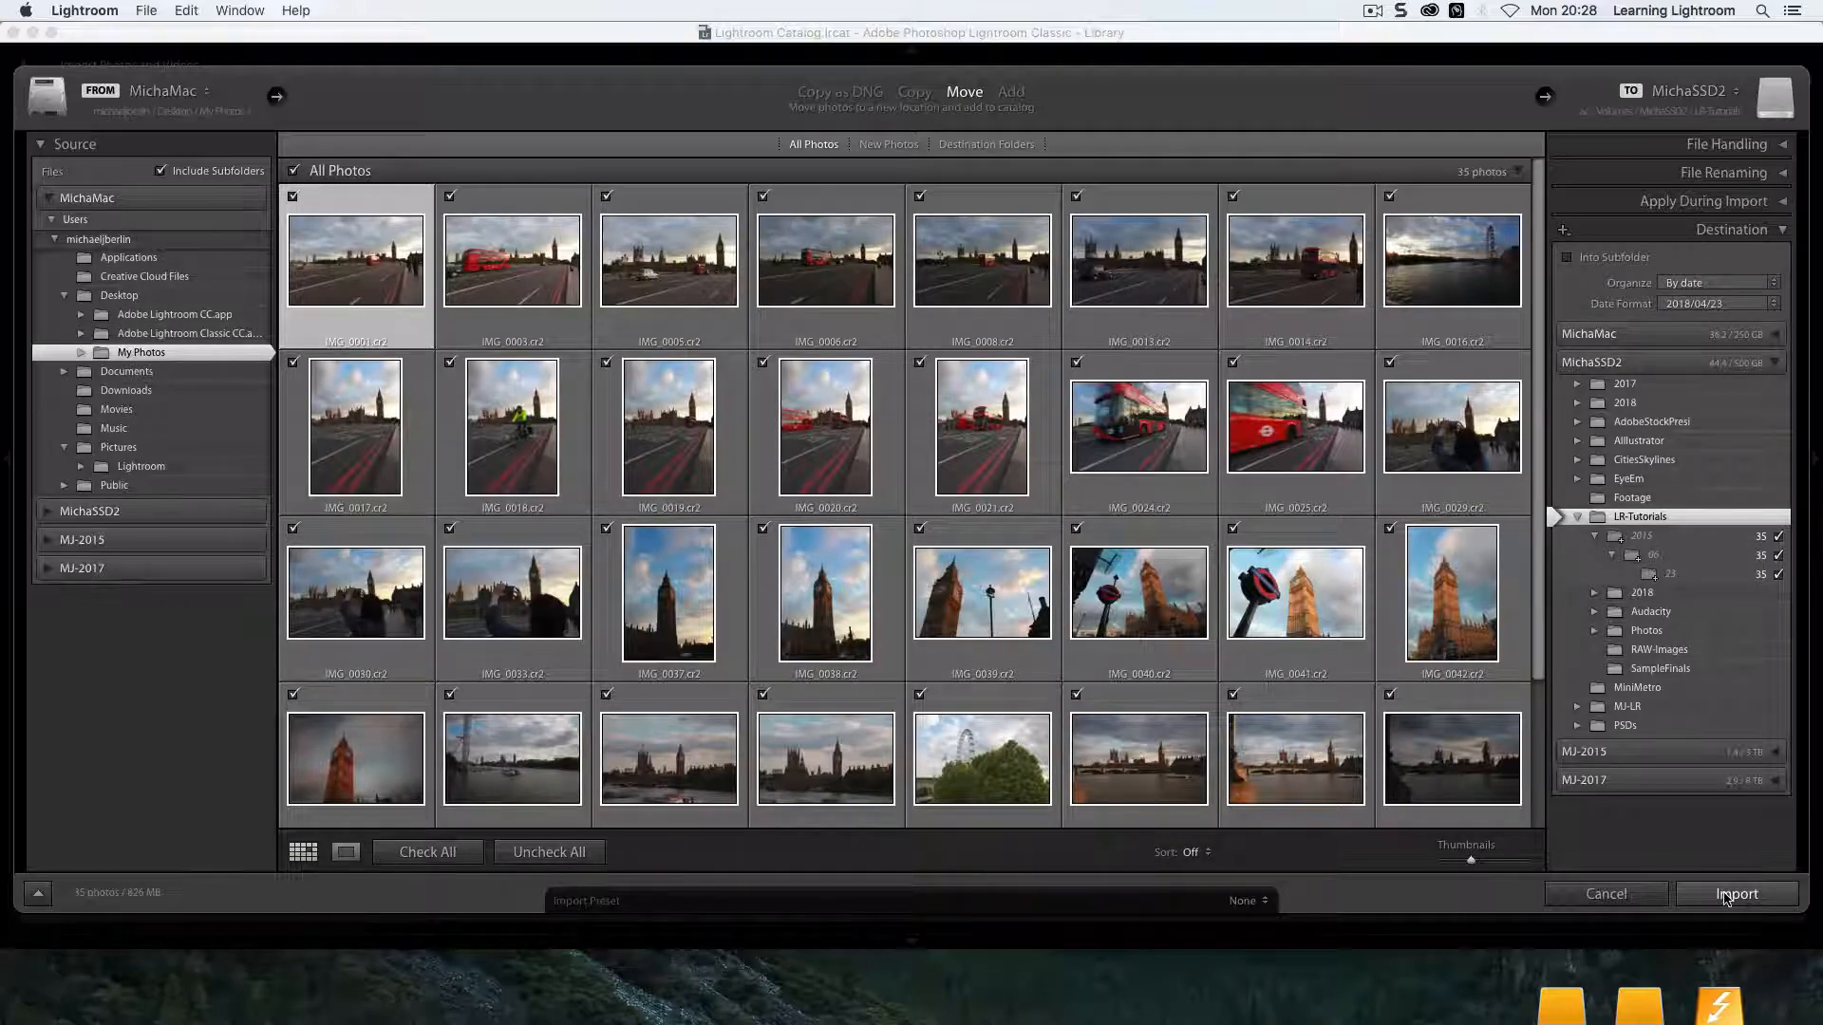
# Step: Import all checked photos into the catalog and look through them in the library grid
pyautogui.click(1735, 894)
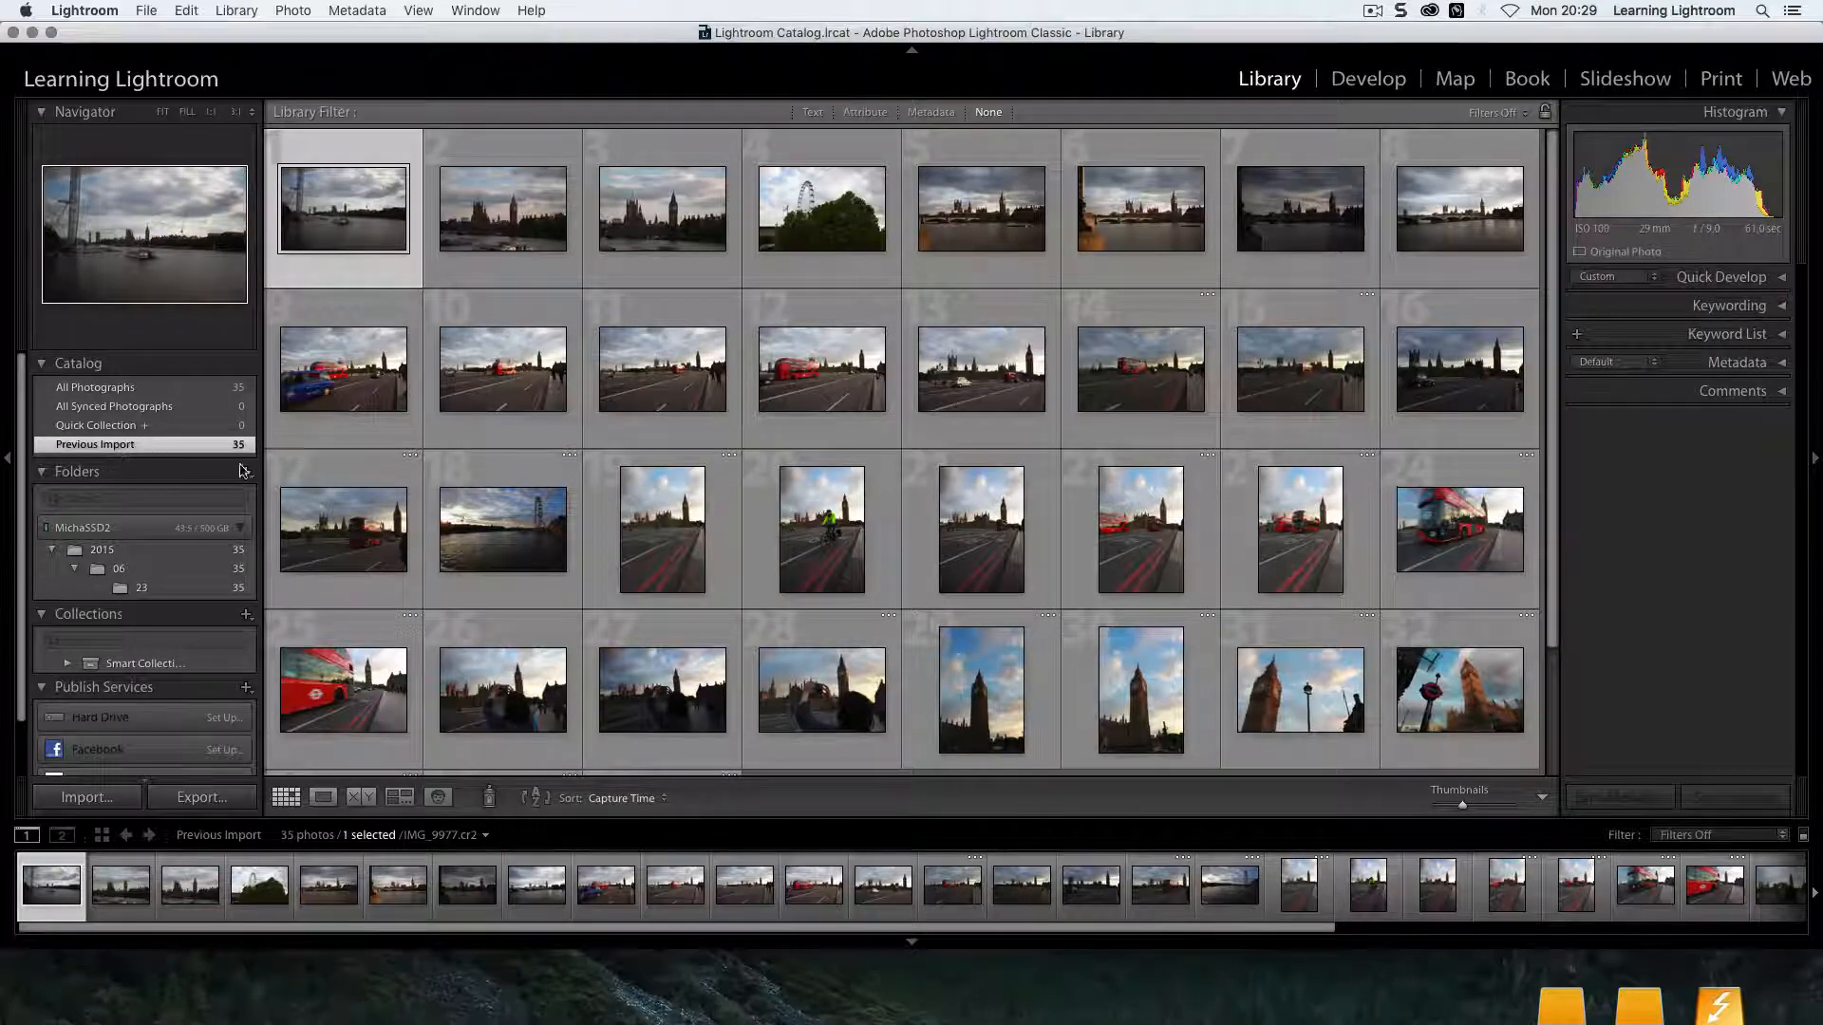
pyautogui.scroll(-3, 665, 441)
pyautogui.scroll(3, 681, 444)
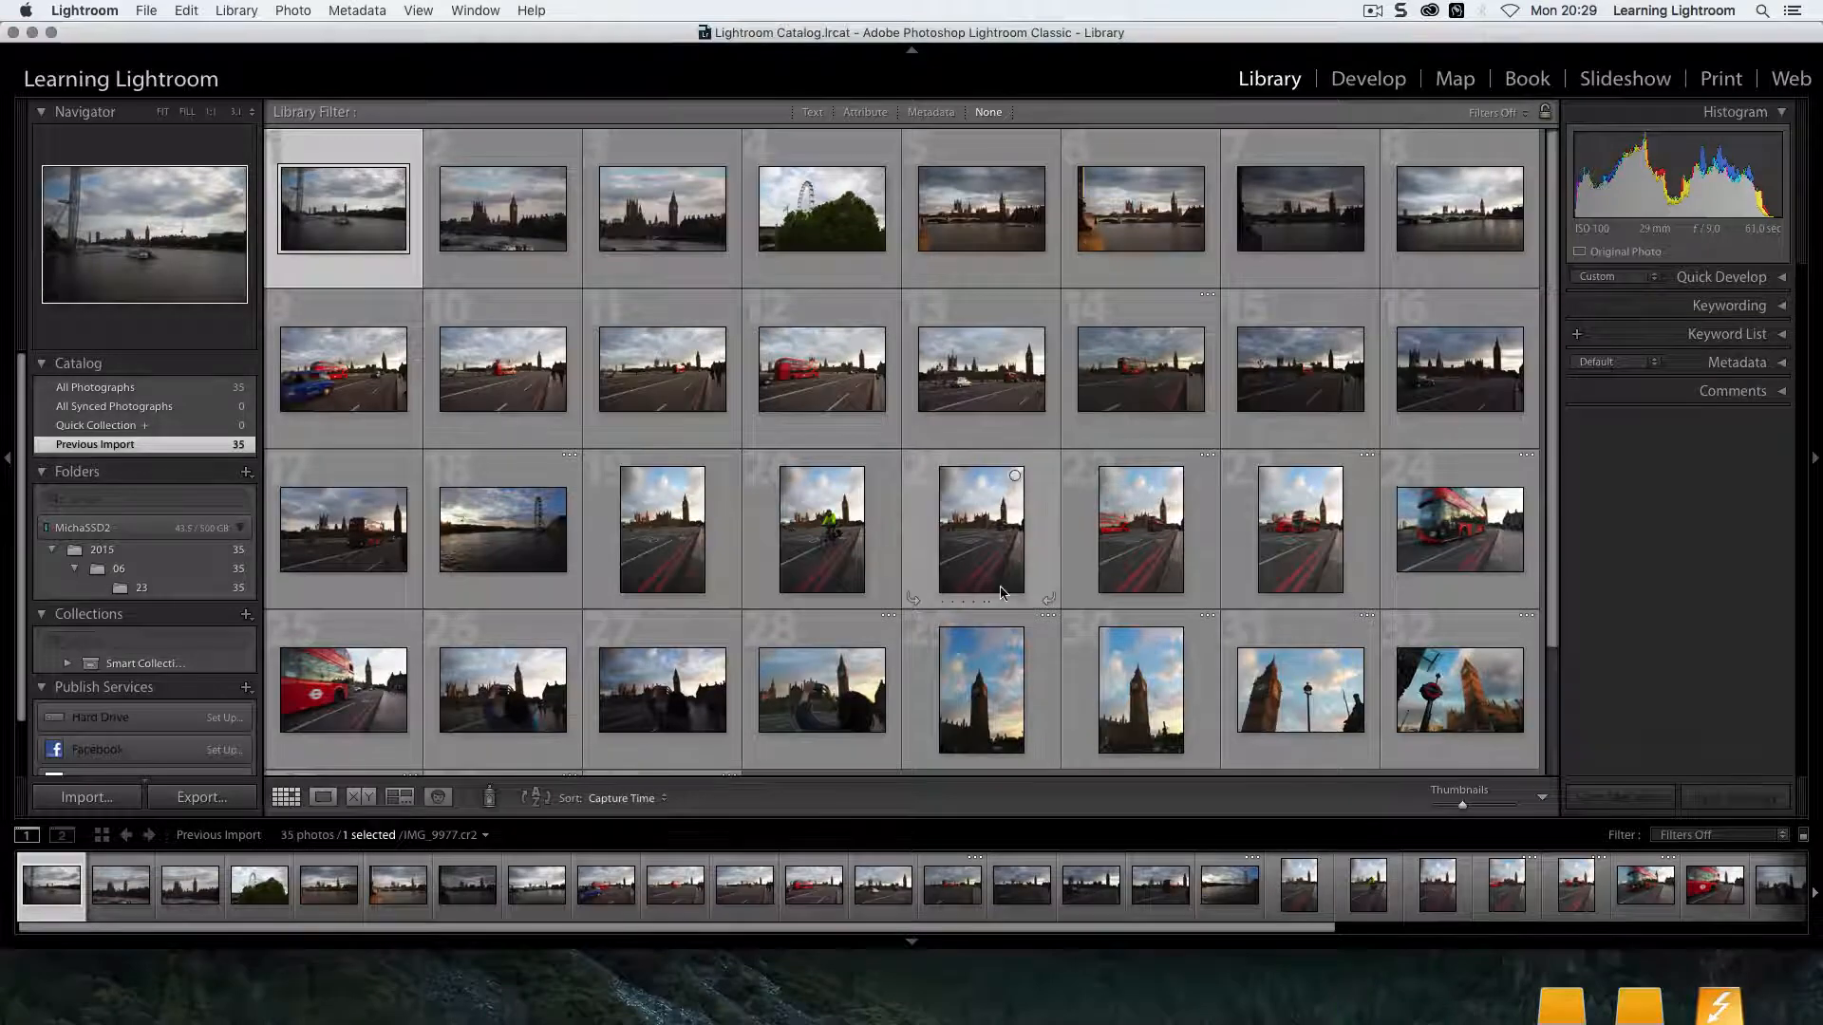
# Step: Look through the imported photos in the grid, then view the contents of the date folders 2015, 06 and 23
pyautogui.scroll(-1, 766, 426)
pyautogui.scroll(-2, 765, 425)
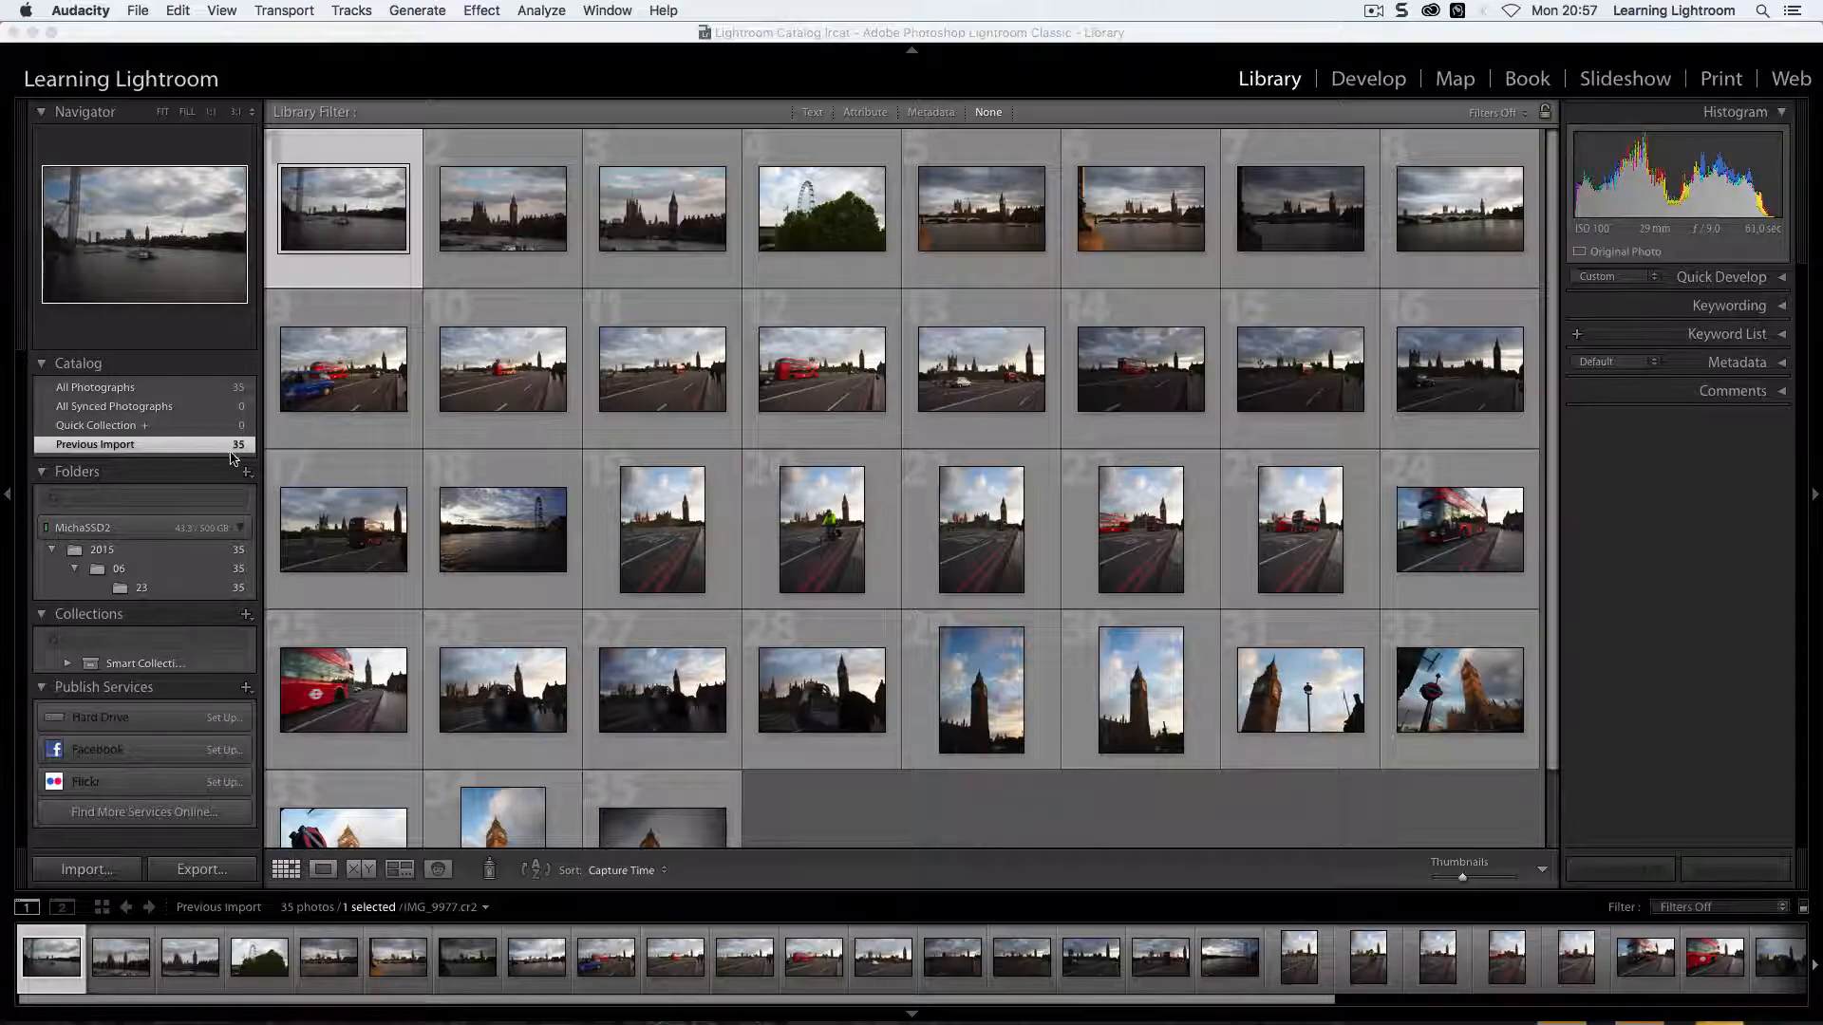
pyautogui.click(112, 553)
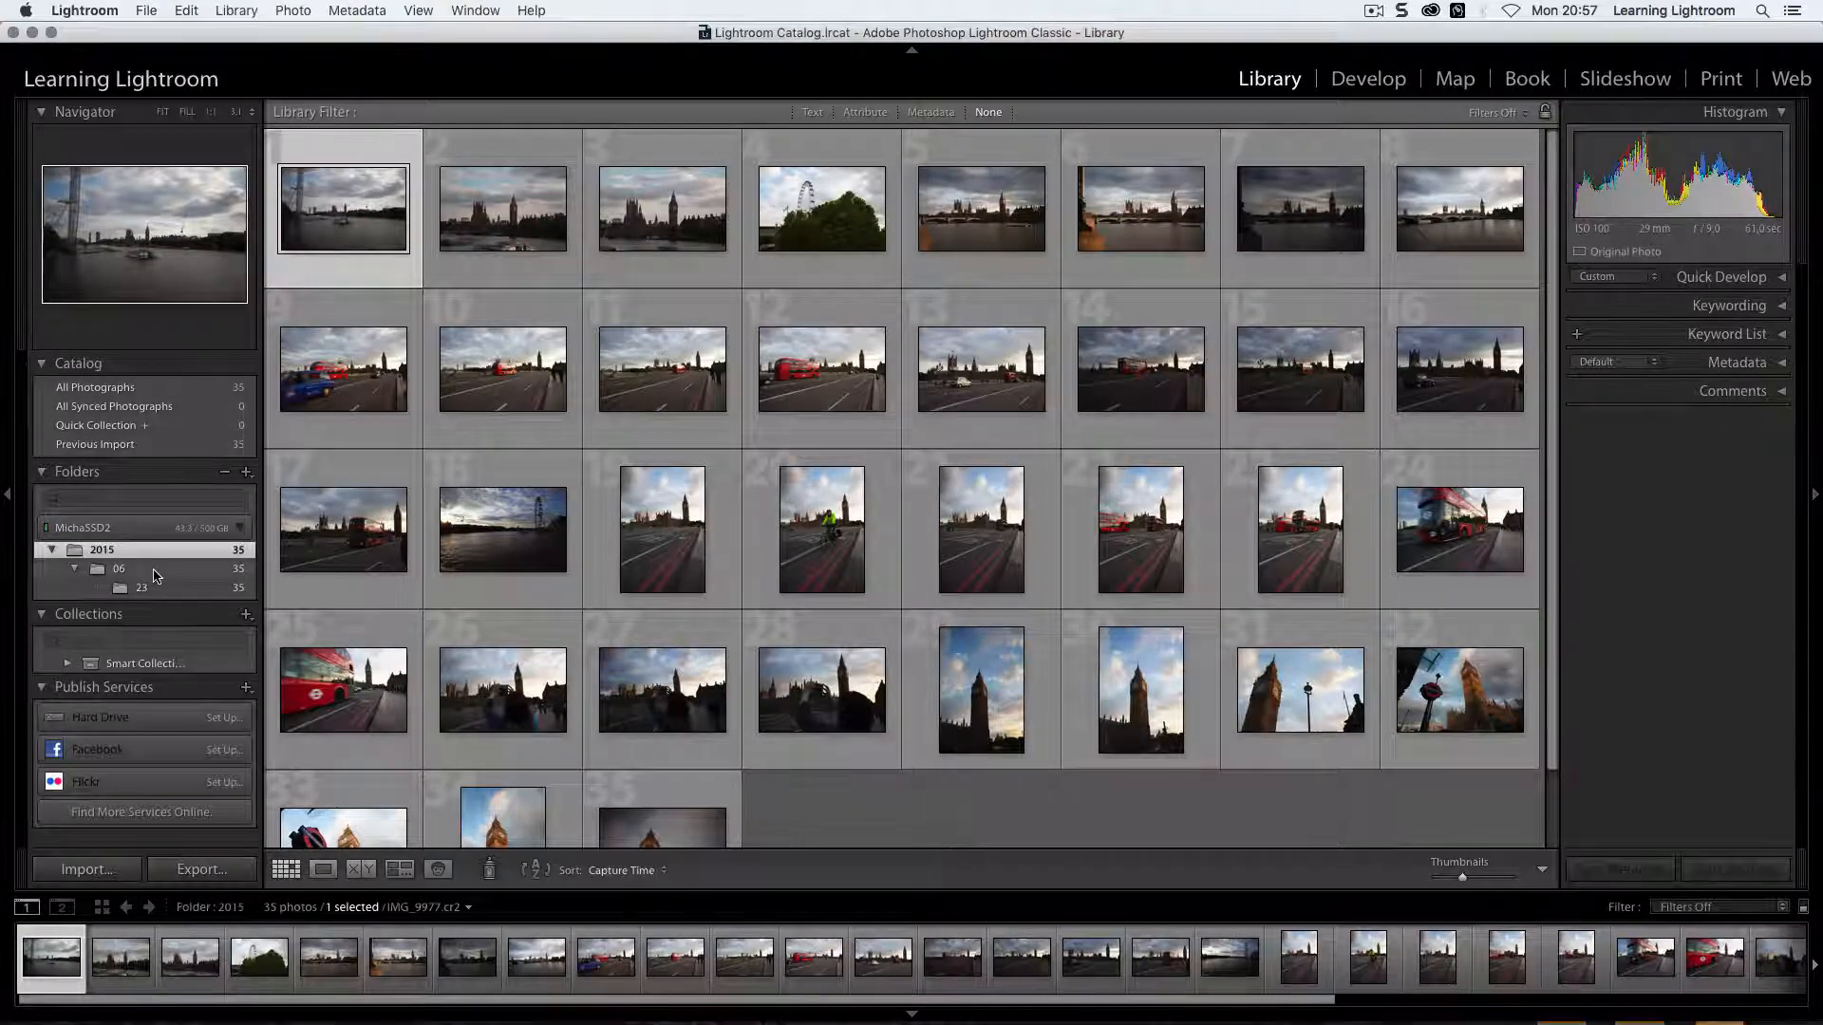
pyautogui.click(149, 571)
pyautogui.click(158, 591)
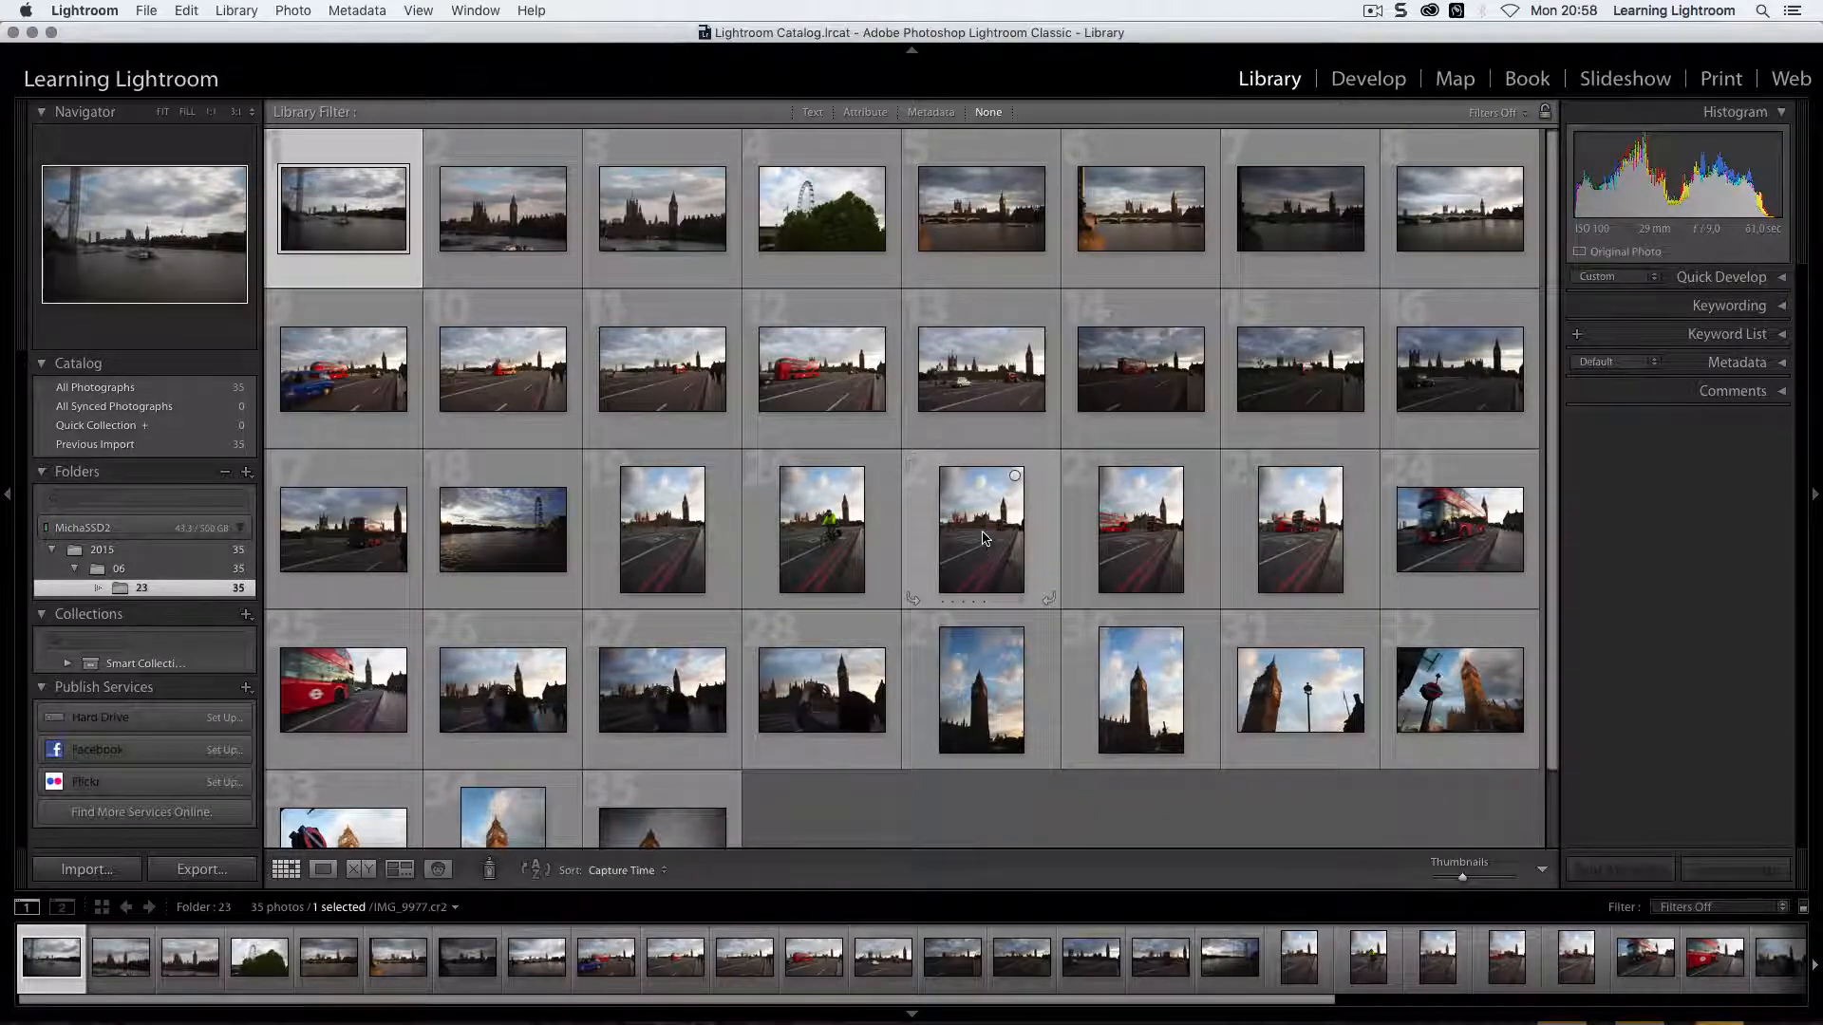
# Step: Switch to Finder and preview several raw files in the LR-Tutorials/2015/06/23 folder on the SSD, including IMG_0001.cr2, IMG_0013.cr2 and IMG_0006.cr2
pyautogui.press('super+Tab')
pyautogui.press('super+Tab')
pyautogui.press('super+Tab')
pyautogui.press('super+Tab')
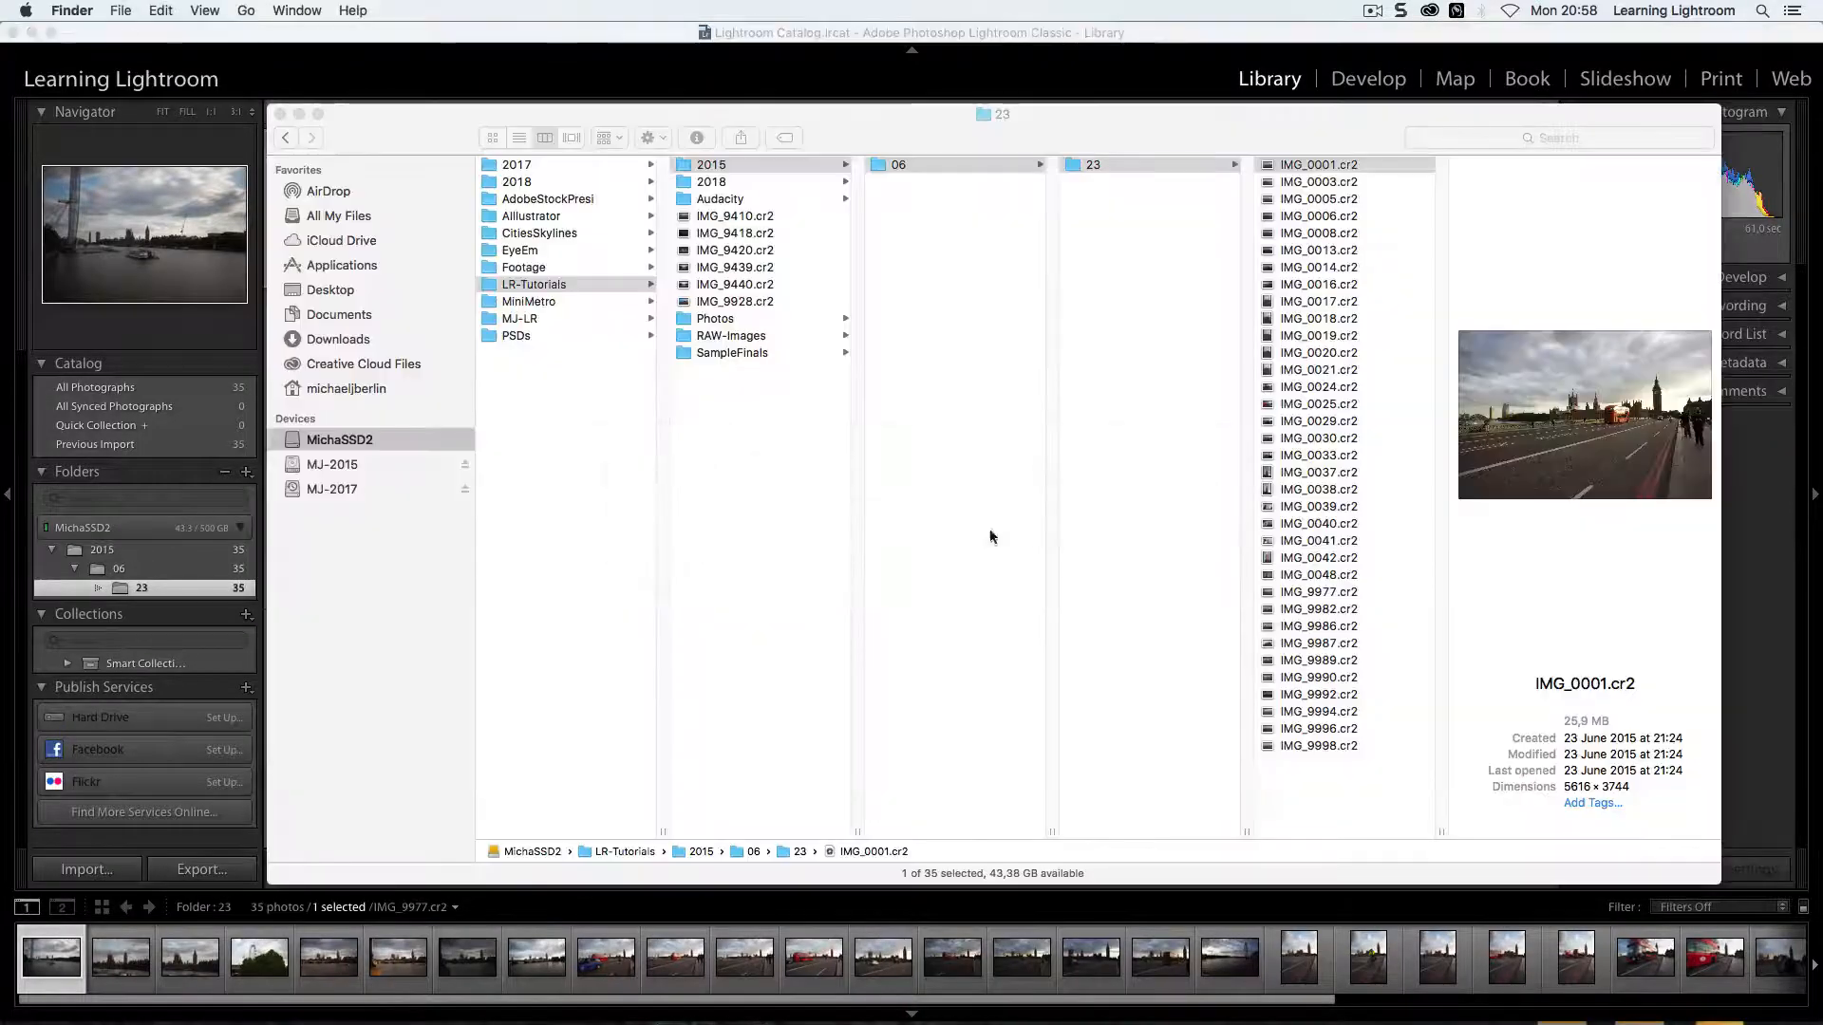
pyautogui.click(1328, 171)
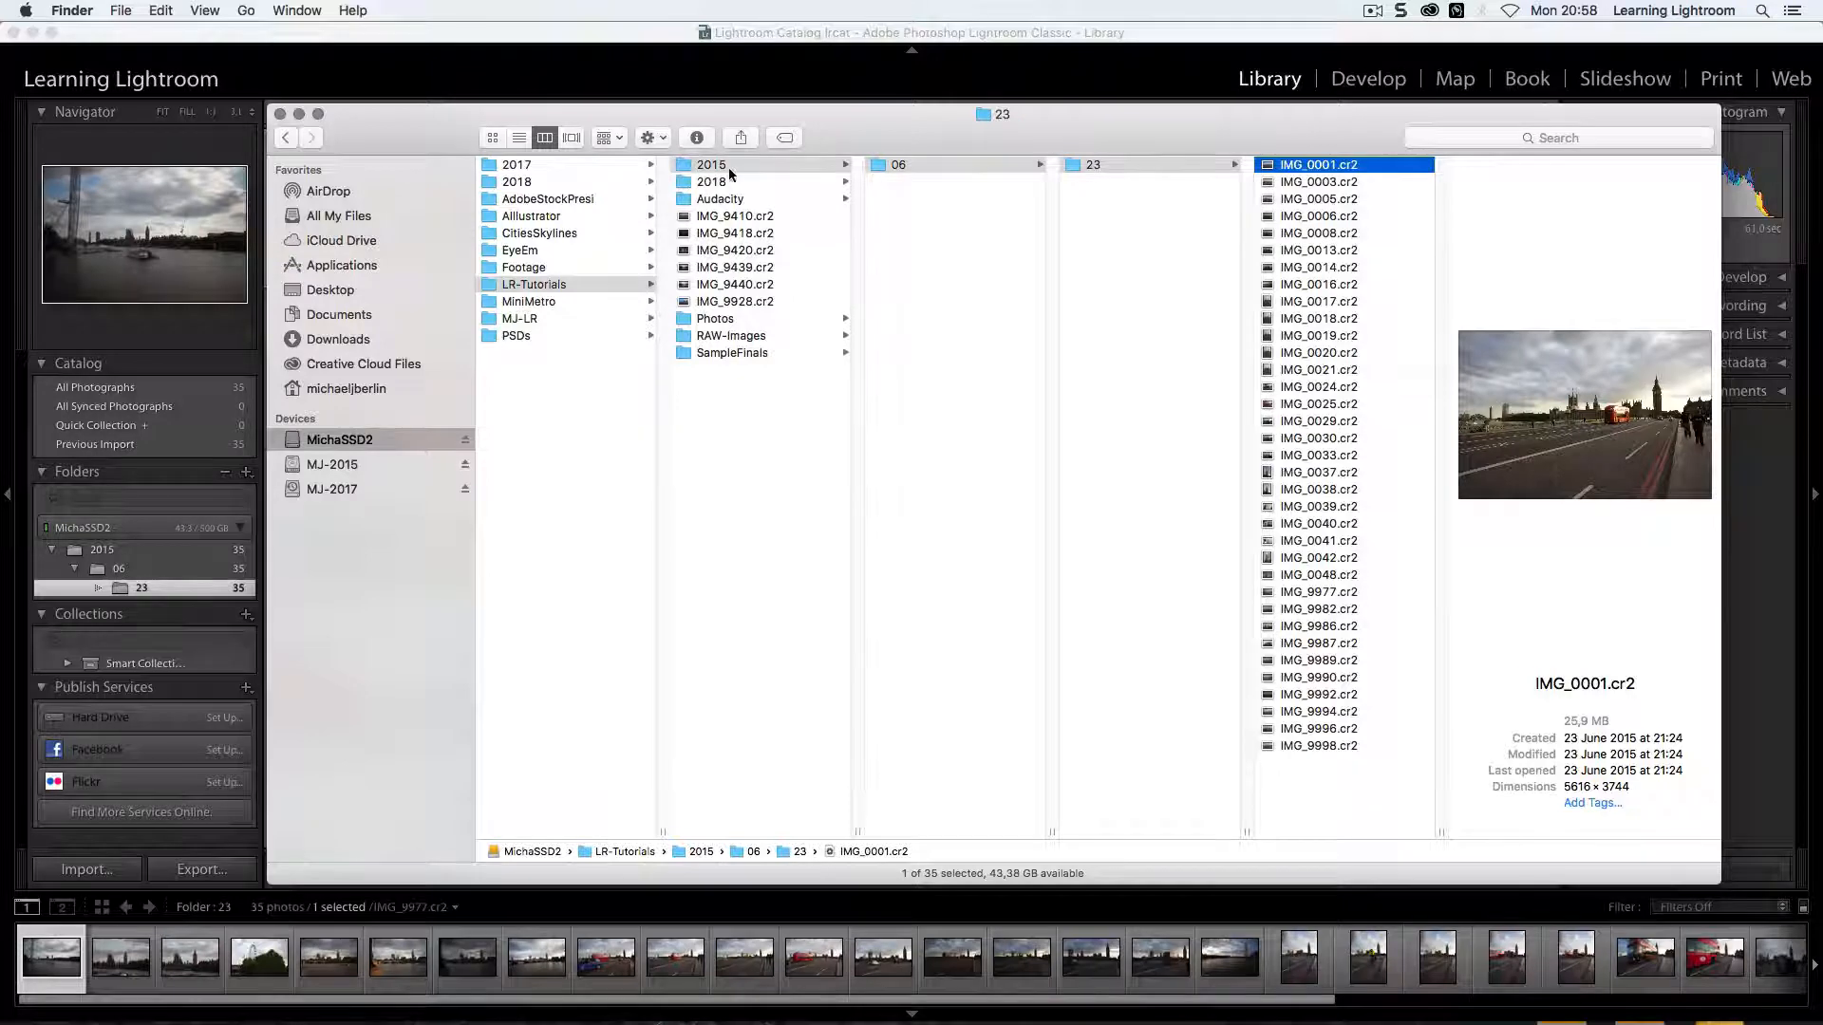
pyautogui.click(1352, 249)
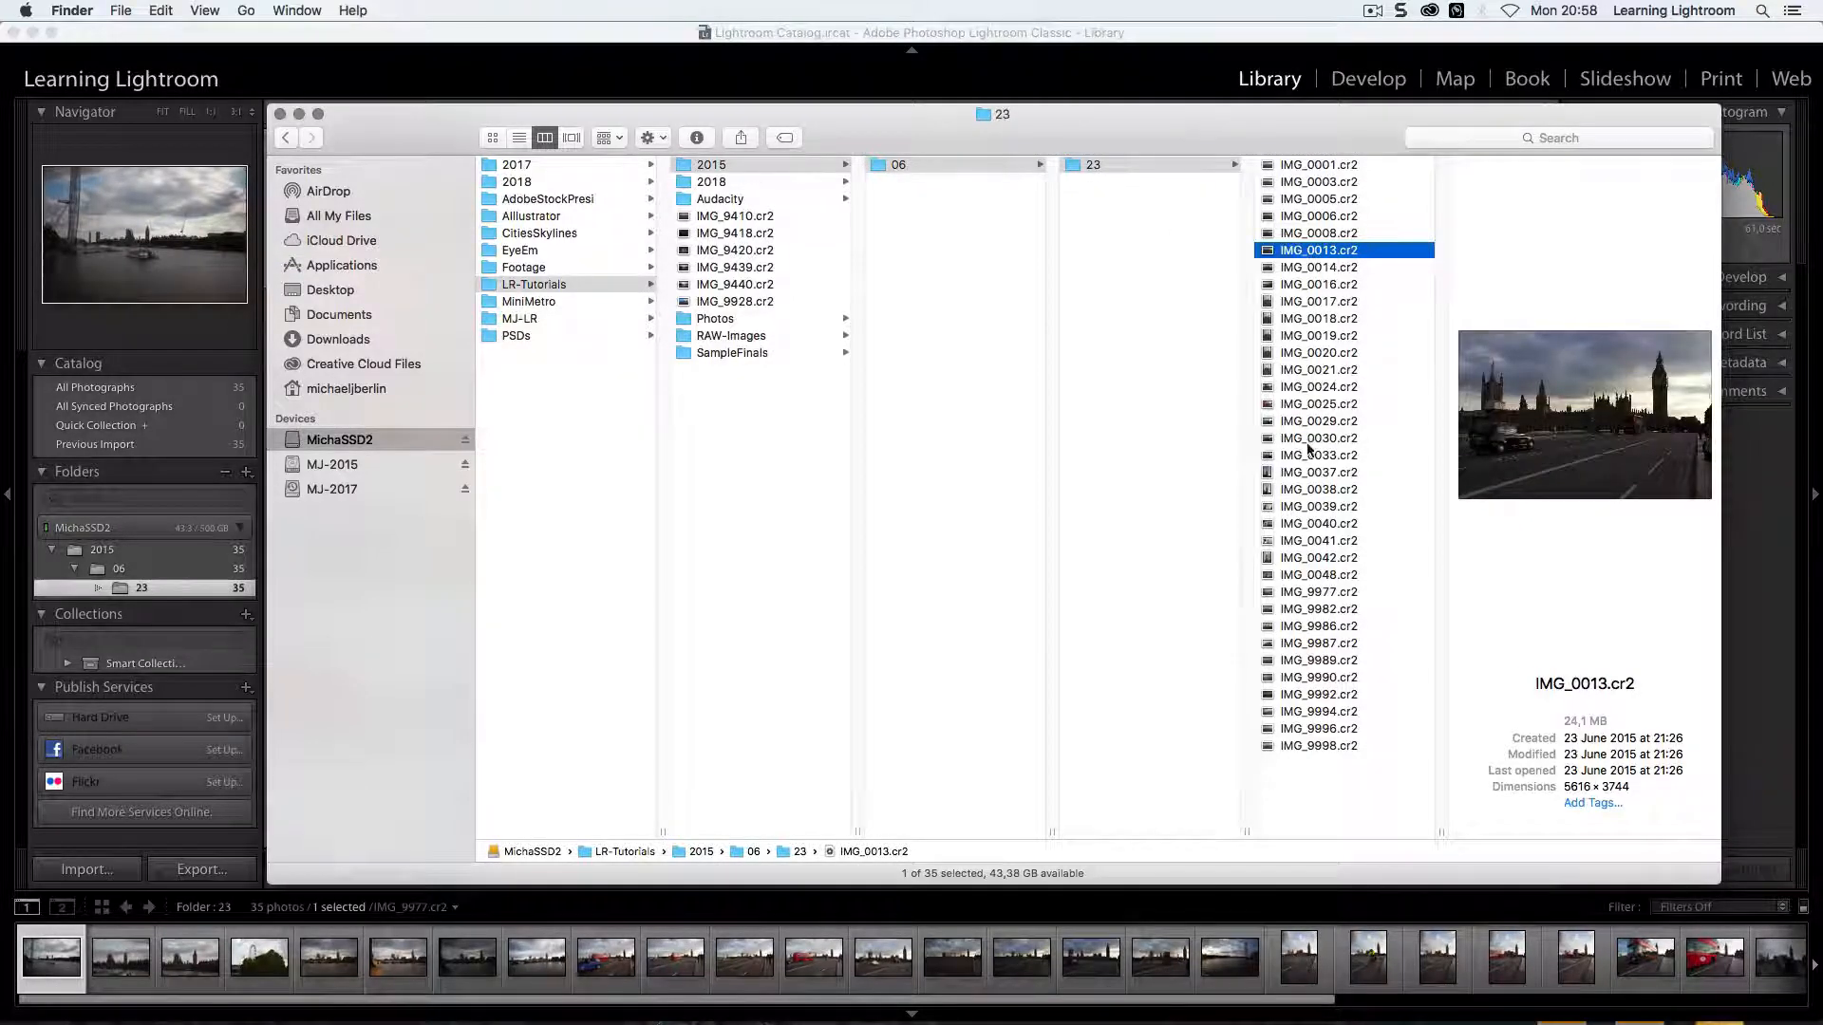
pyautogui.click(1374, 386)
pyautogui.click(1348, 215)
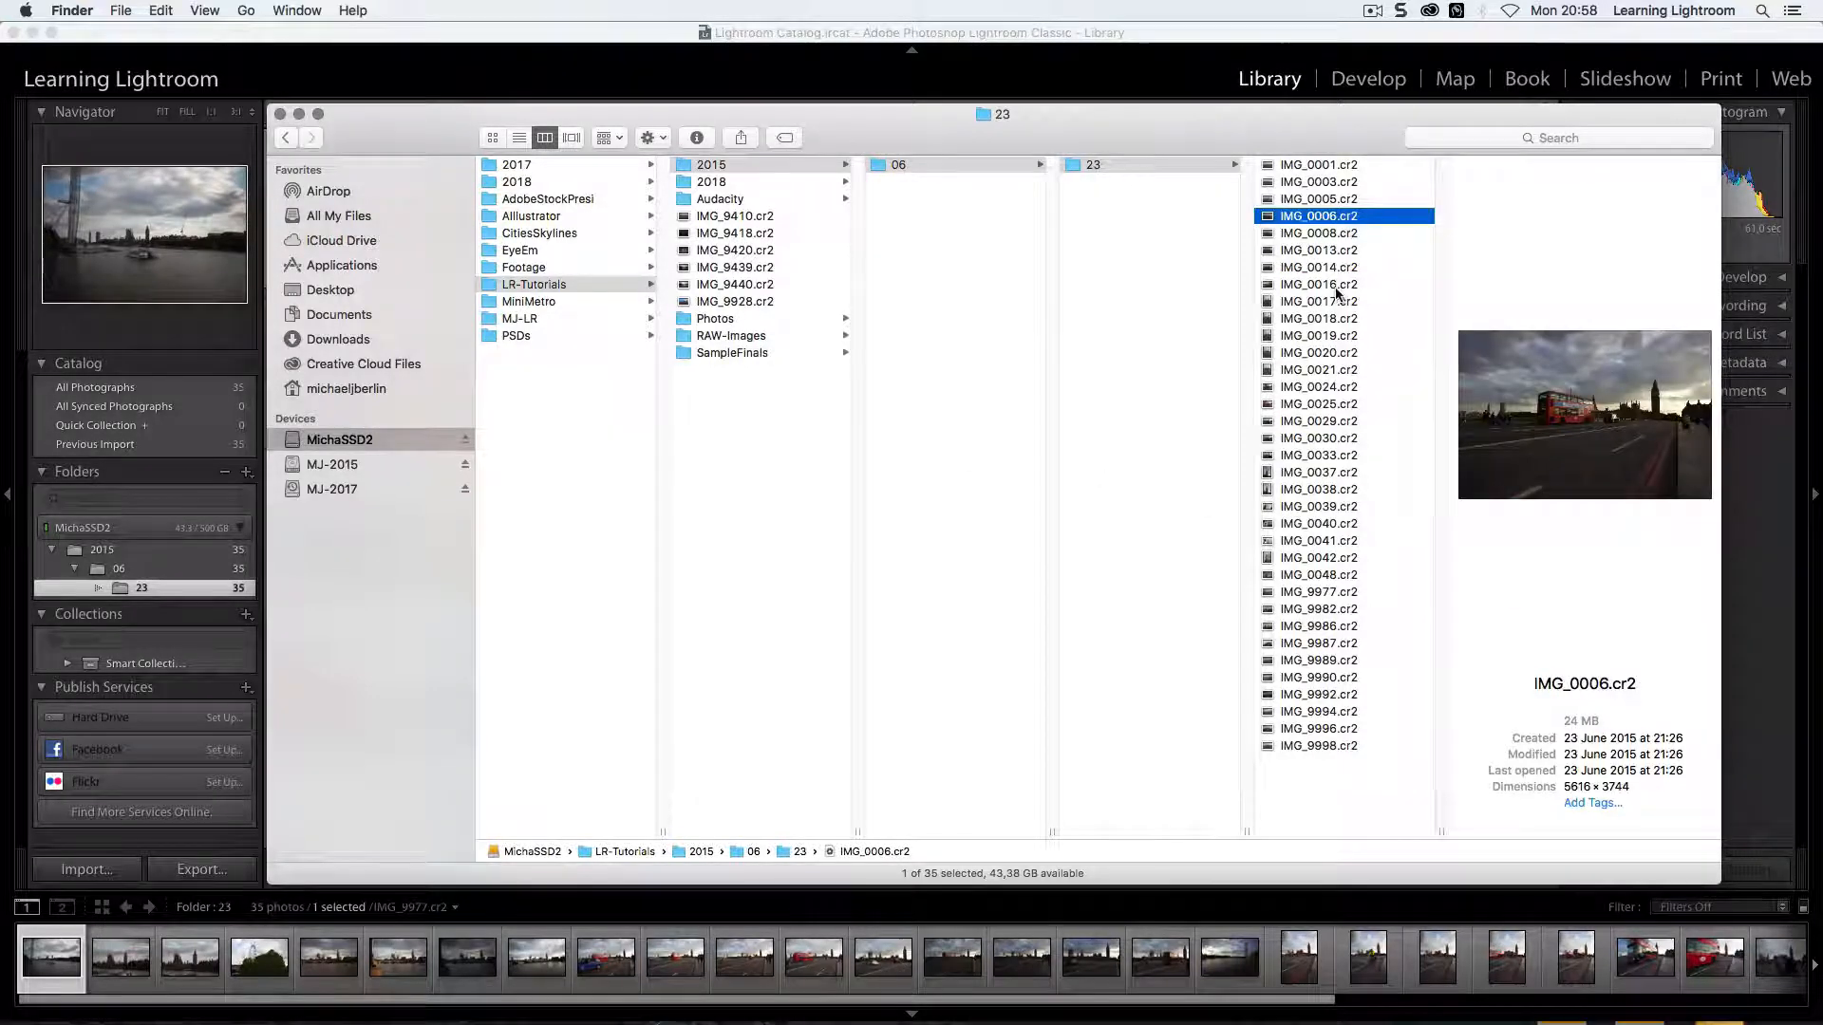
# Step: Switch back to Lightroom, open the third photo, IMG_9986.cr2, in the Develop module and dismiss the tips
pyautogui.press('super+Tab')
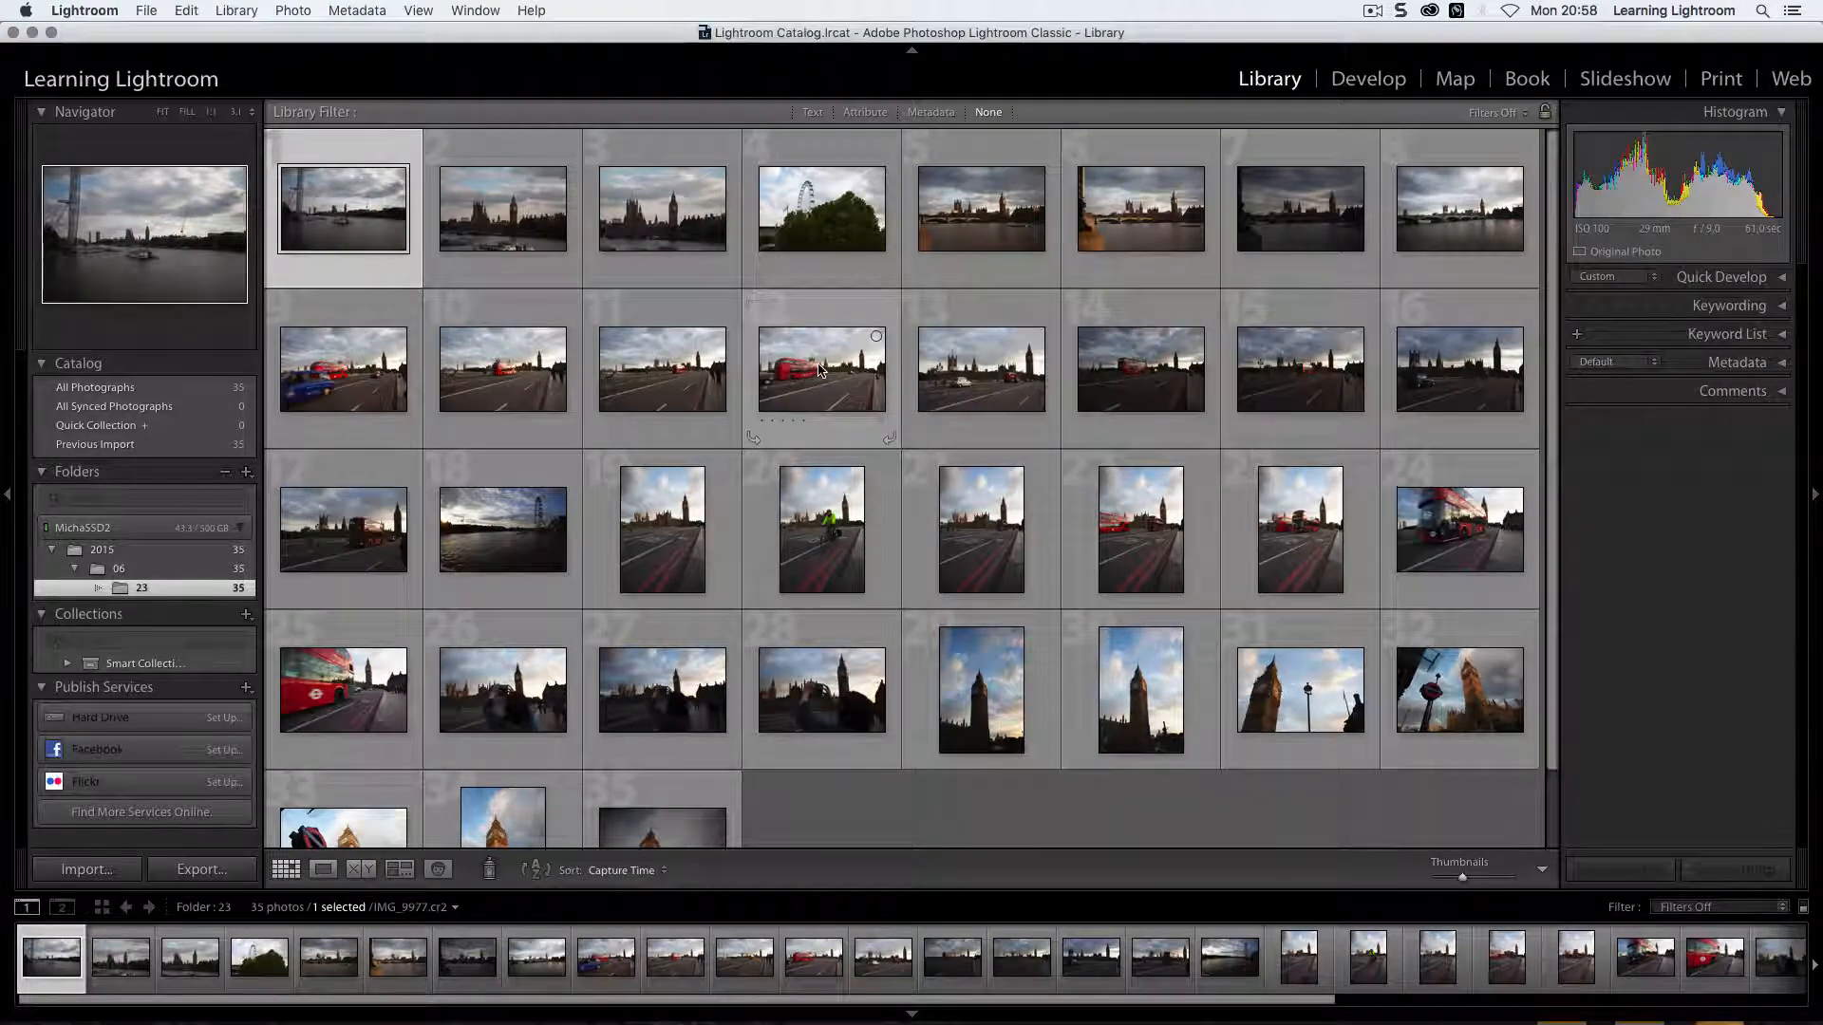
pyautogui.doubleClick(673, 233)
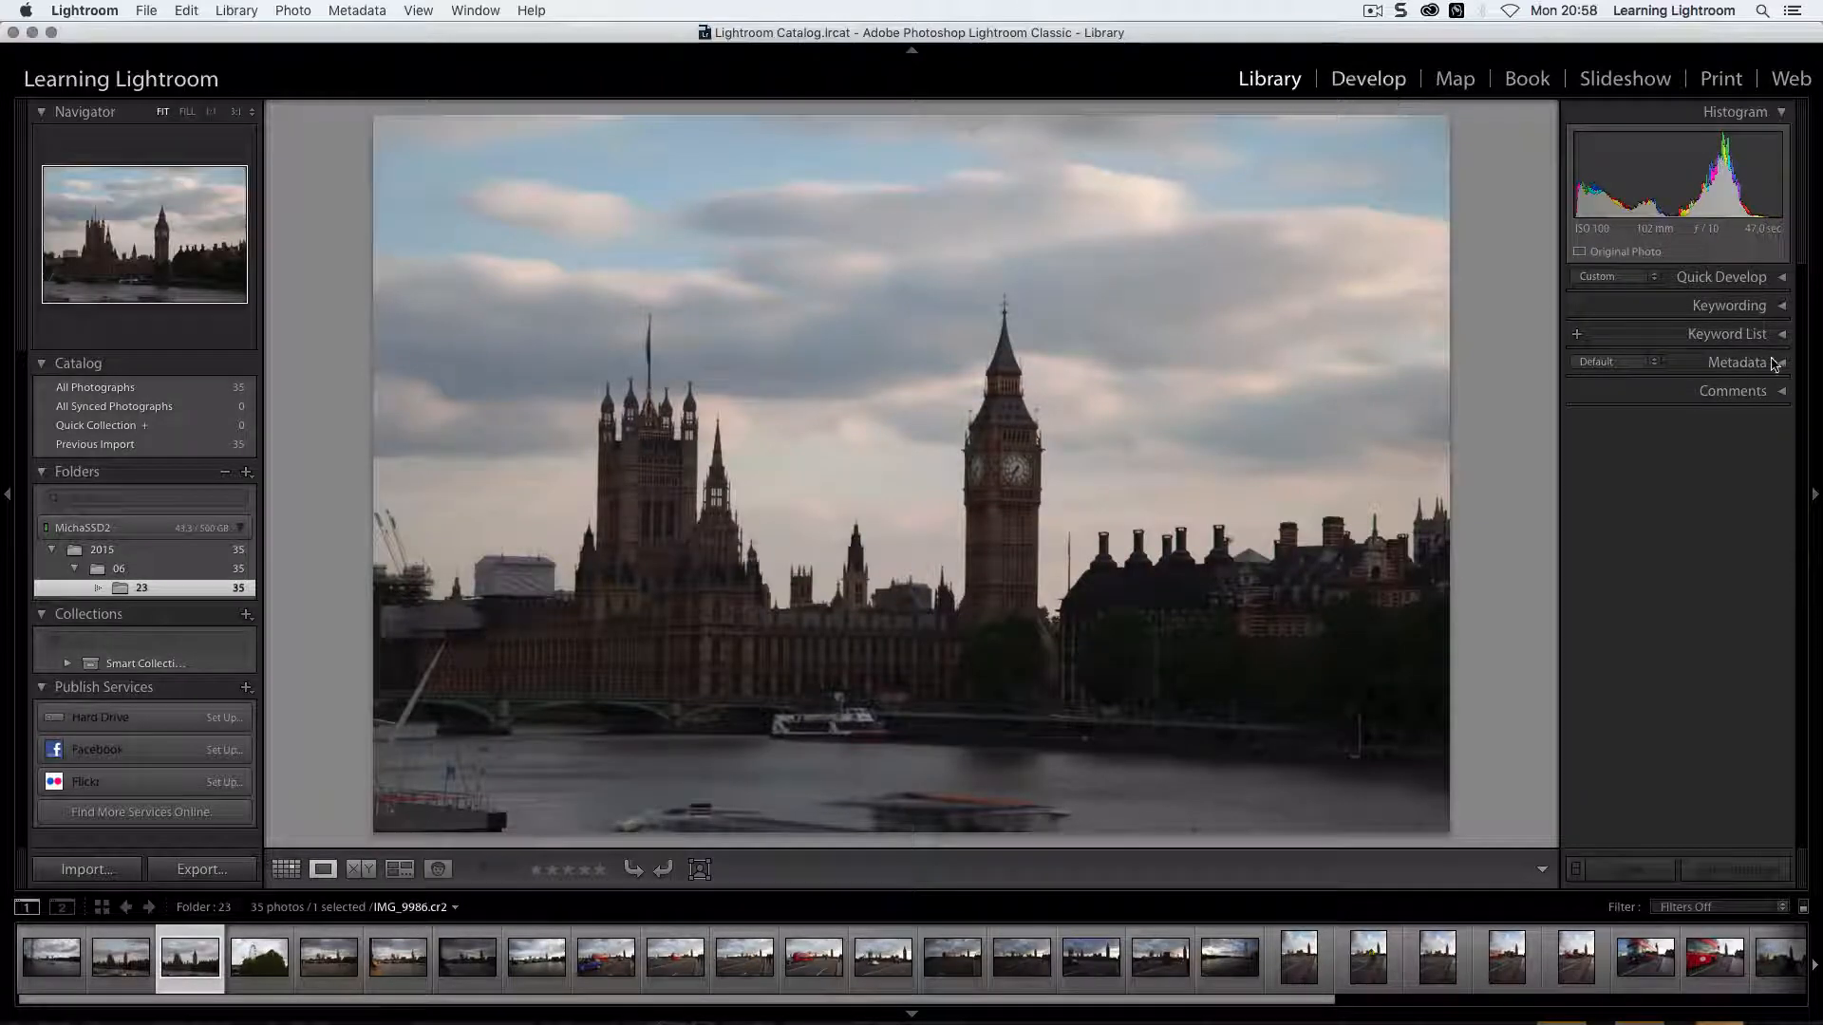
pyautogui.press('d')
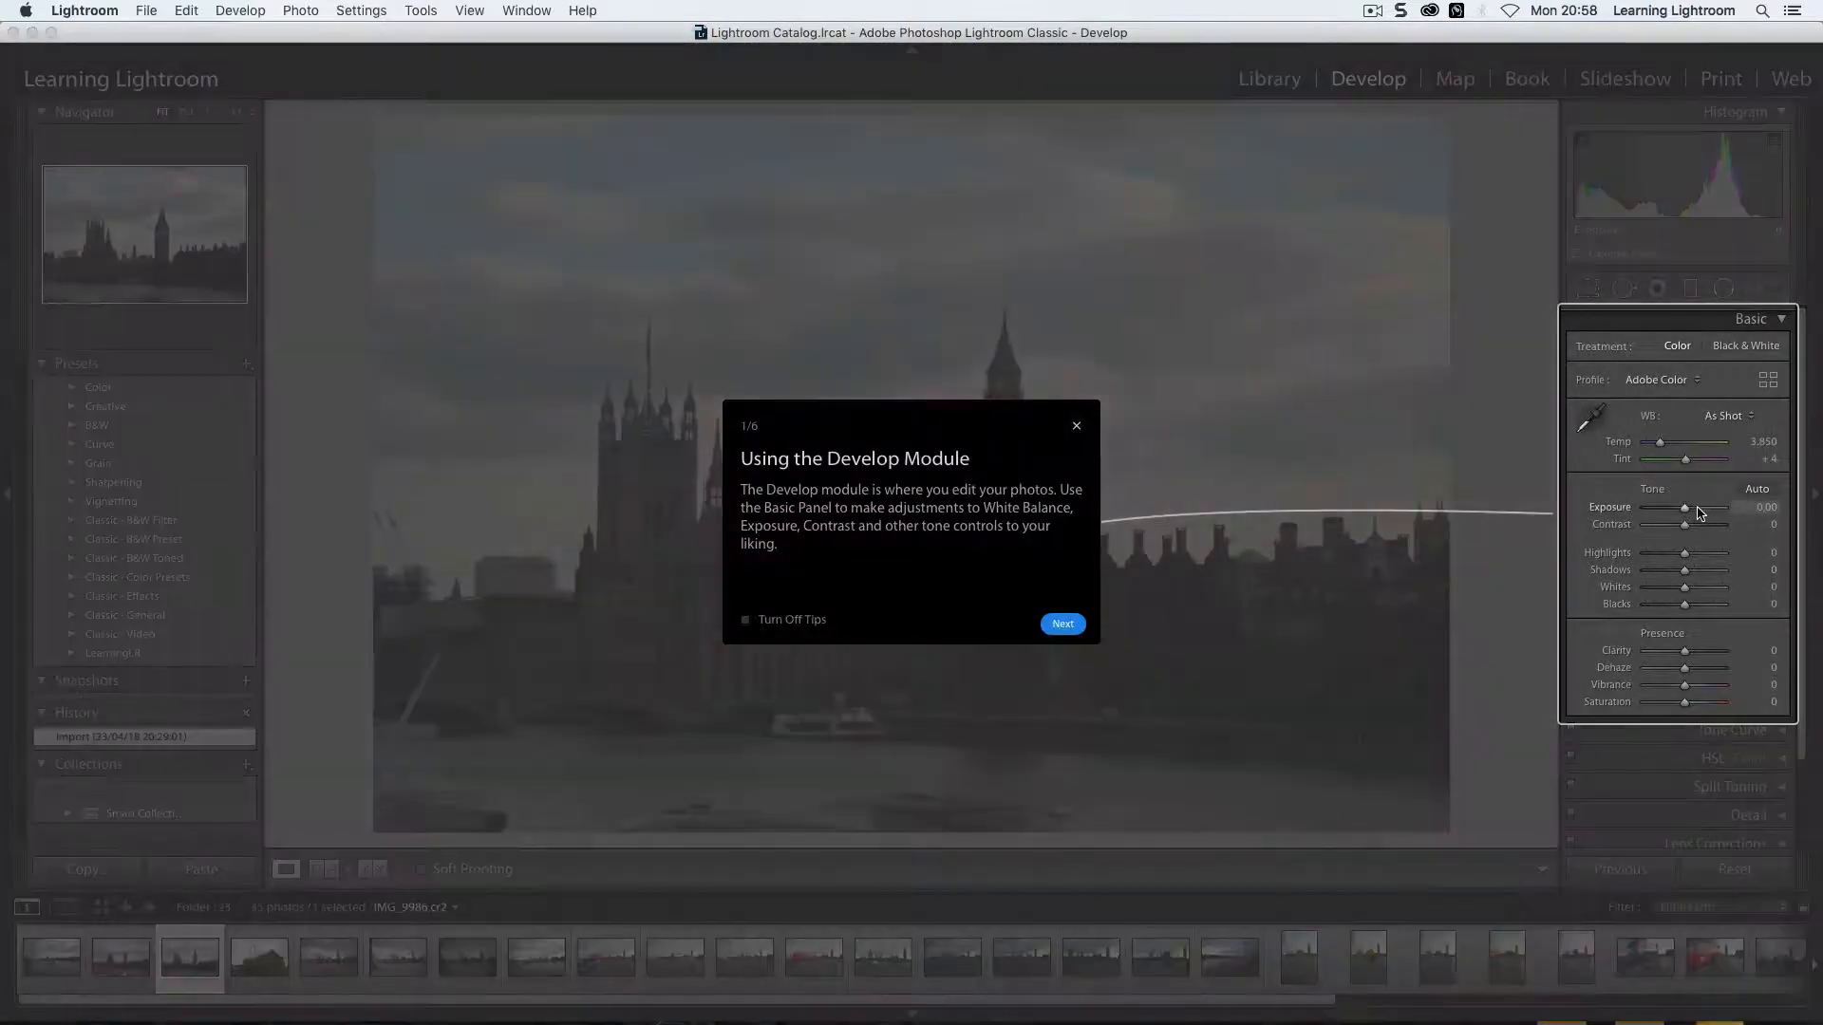
pyautogui.click(1076, 425)
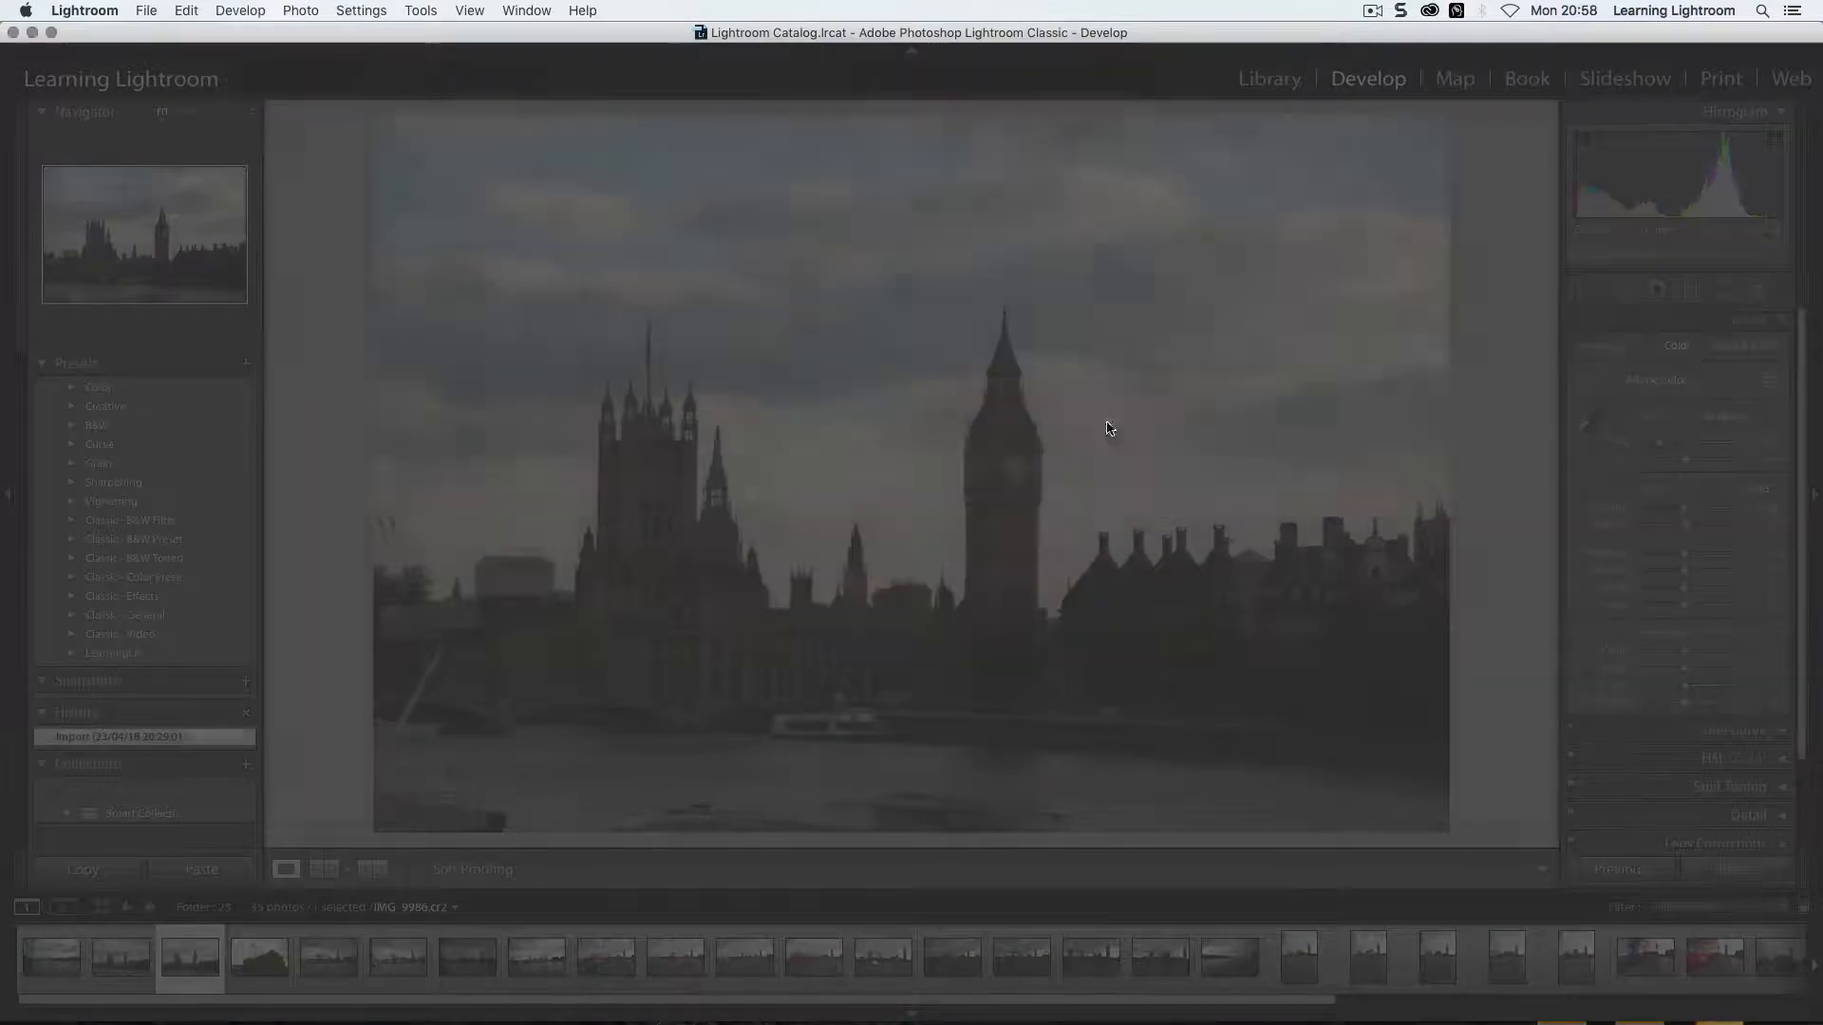
# Step: Apply extreme edits to the Big Ben photo: Exposure +1.40, Contrast +100, Clarity +50 and Dehaze +100
pyautogui.click(1696, 508)
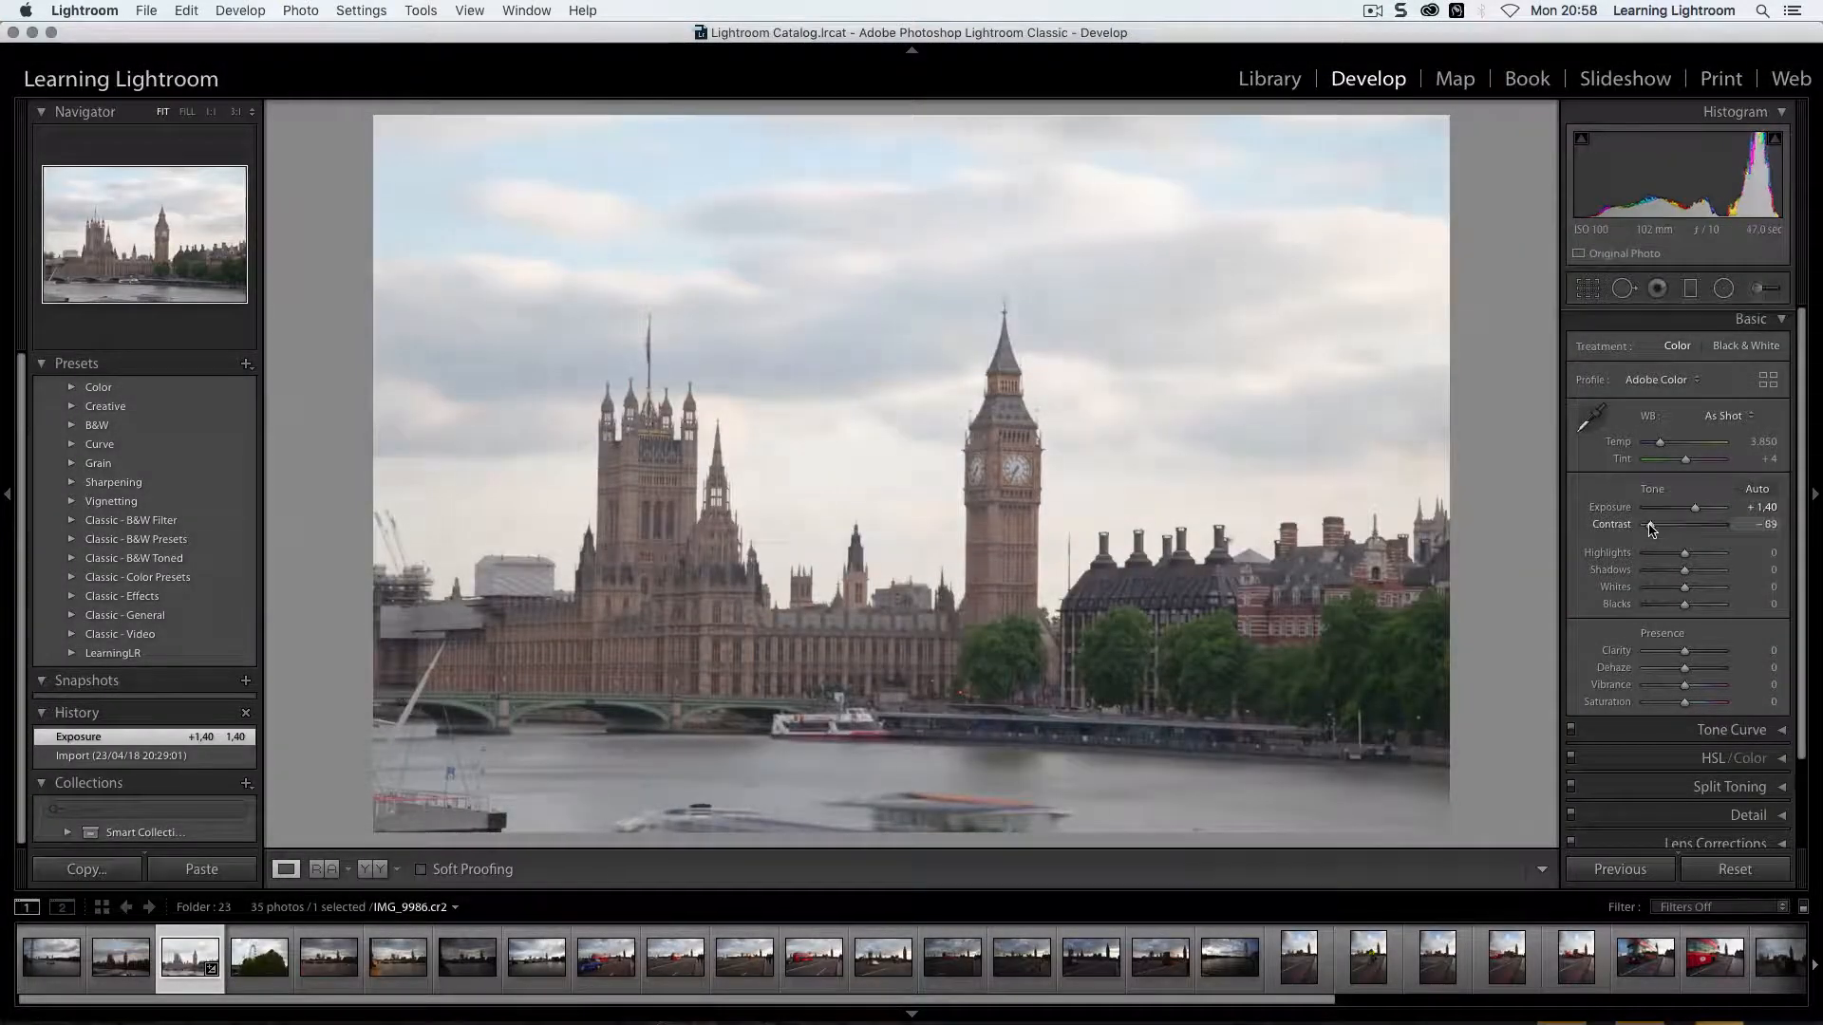
pyautogui.moveTo(1684, 525); pyautogui.dragTo(1723, 525)
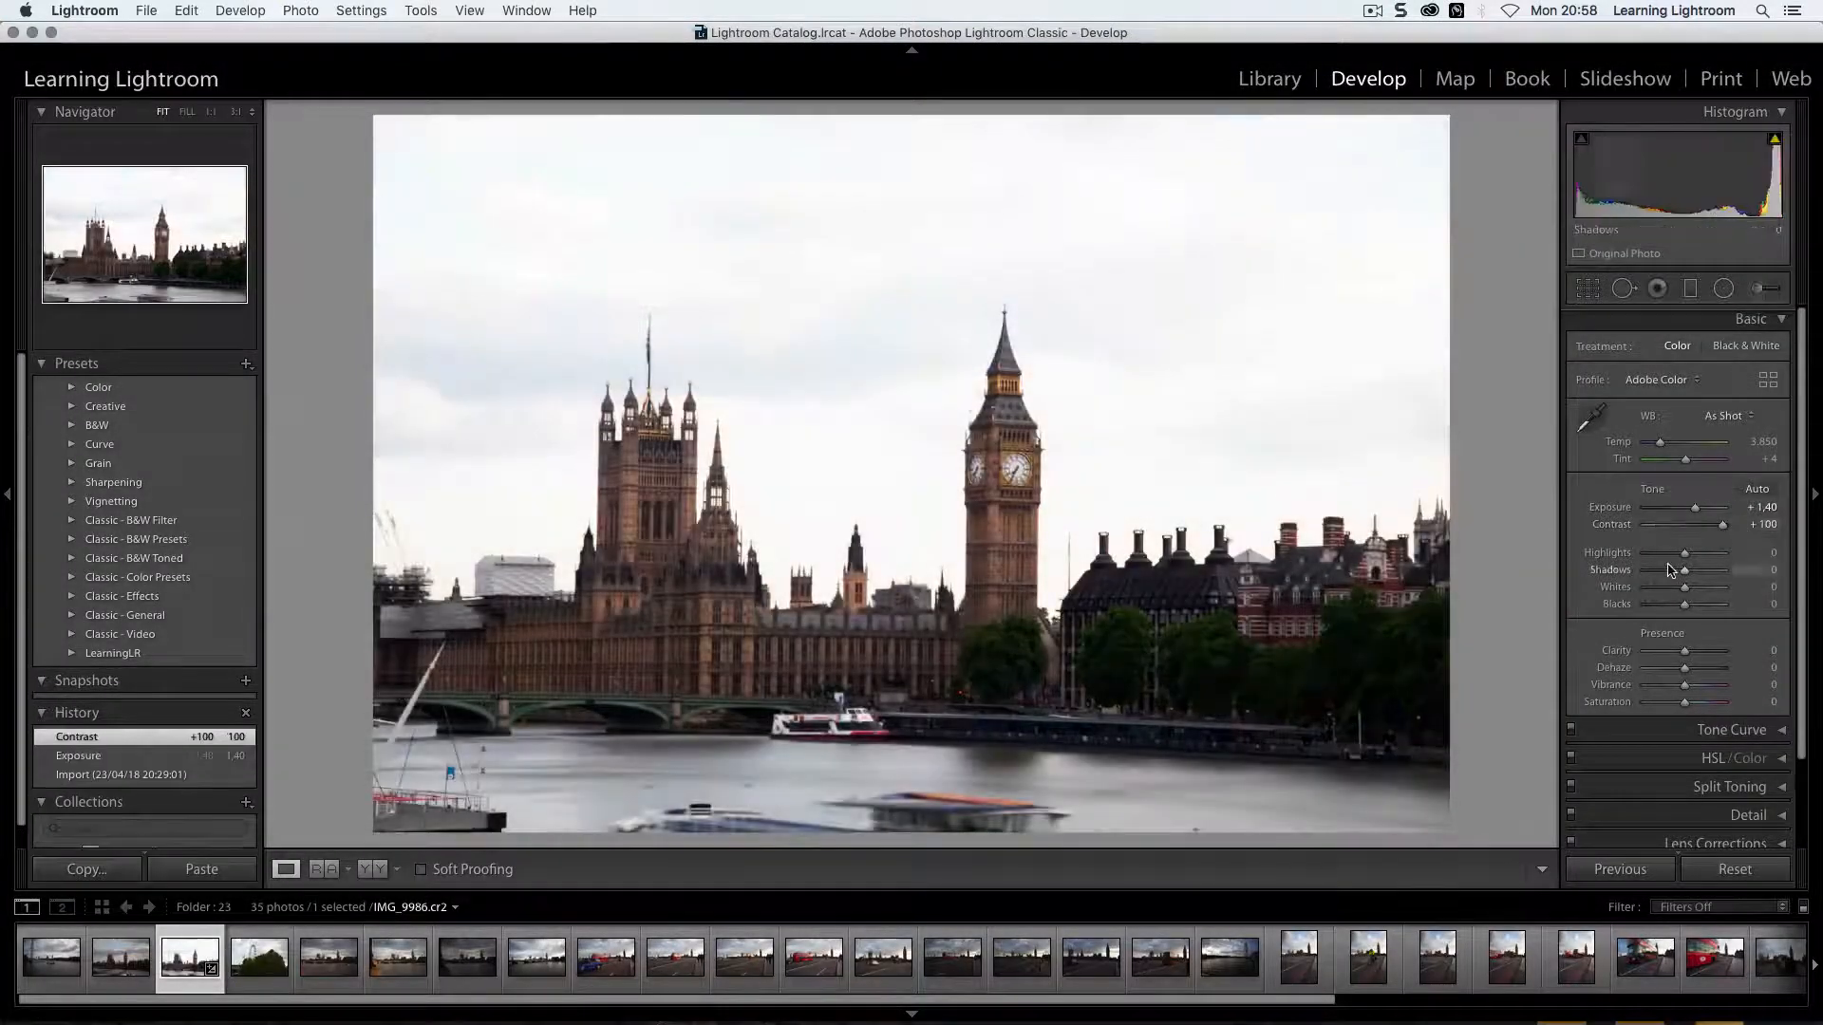
pyautogui.moveTo(1684, 651); pyautogui.dragTo(1765, 676)
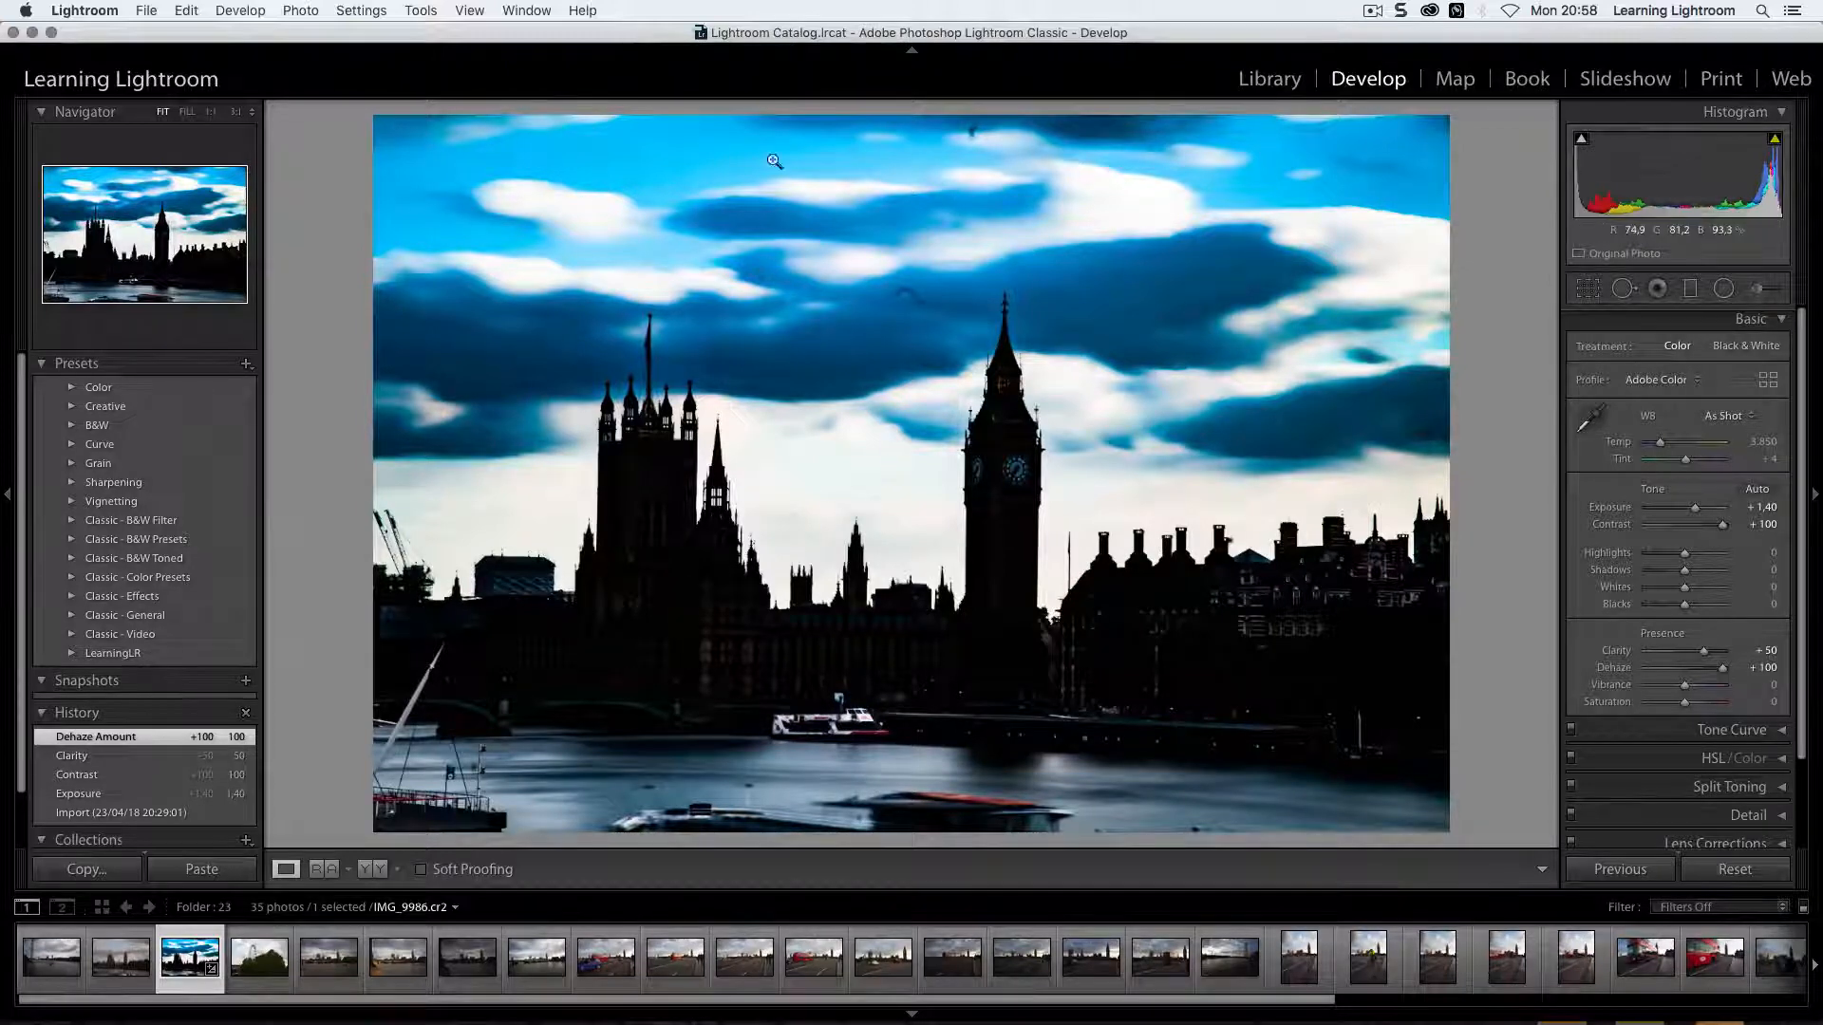
# Step: Show the photo's info overlay, then check the preview and dates of the original IMG_9986.cr2 in Finder and return to Lightroom
pyautogui.press('i')
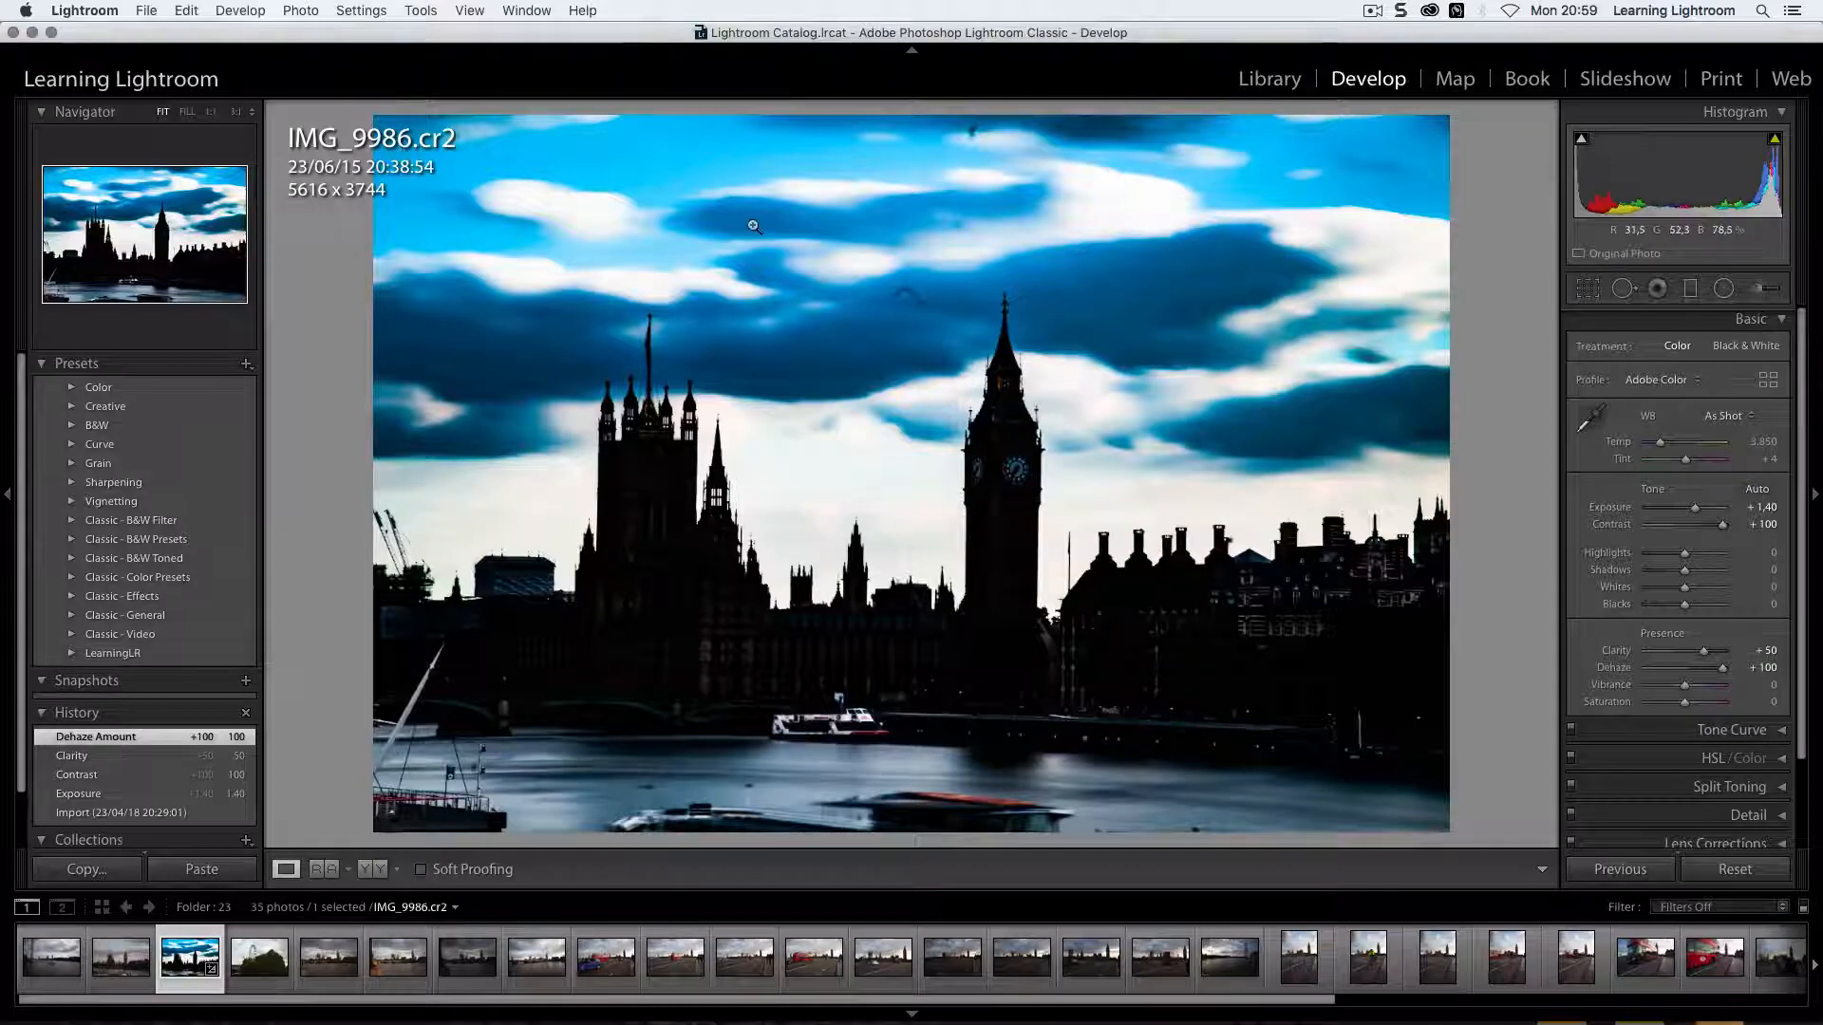
pyautogui.press('super+Tab')
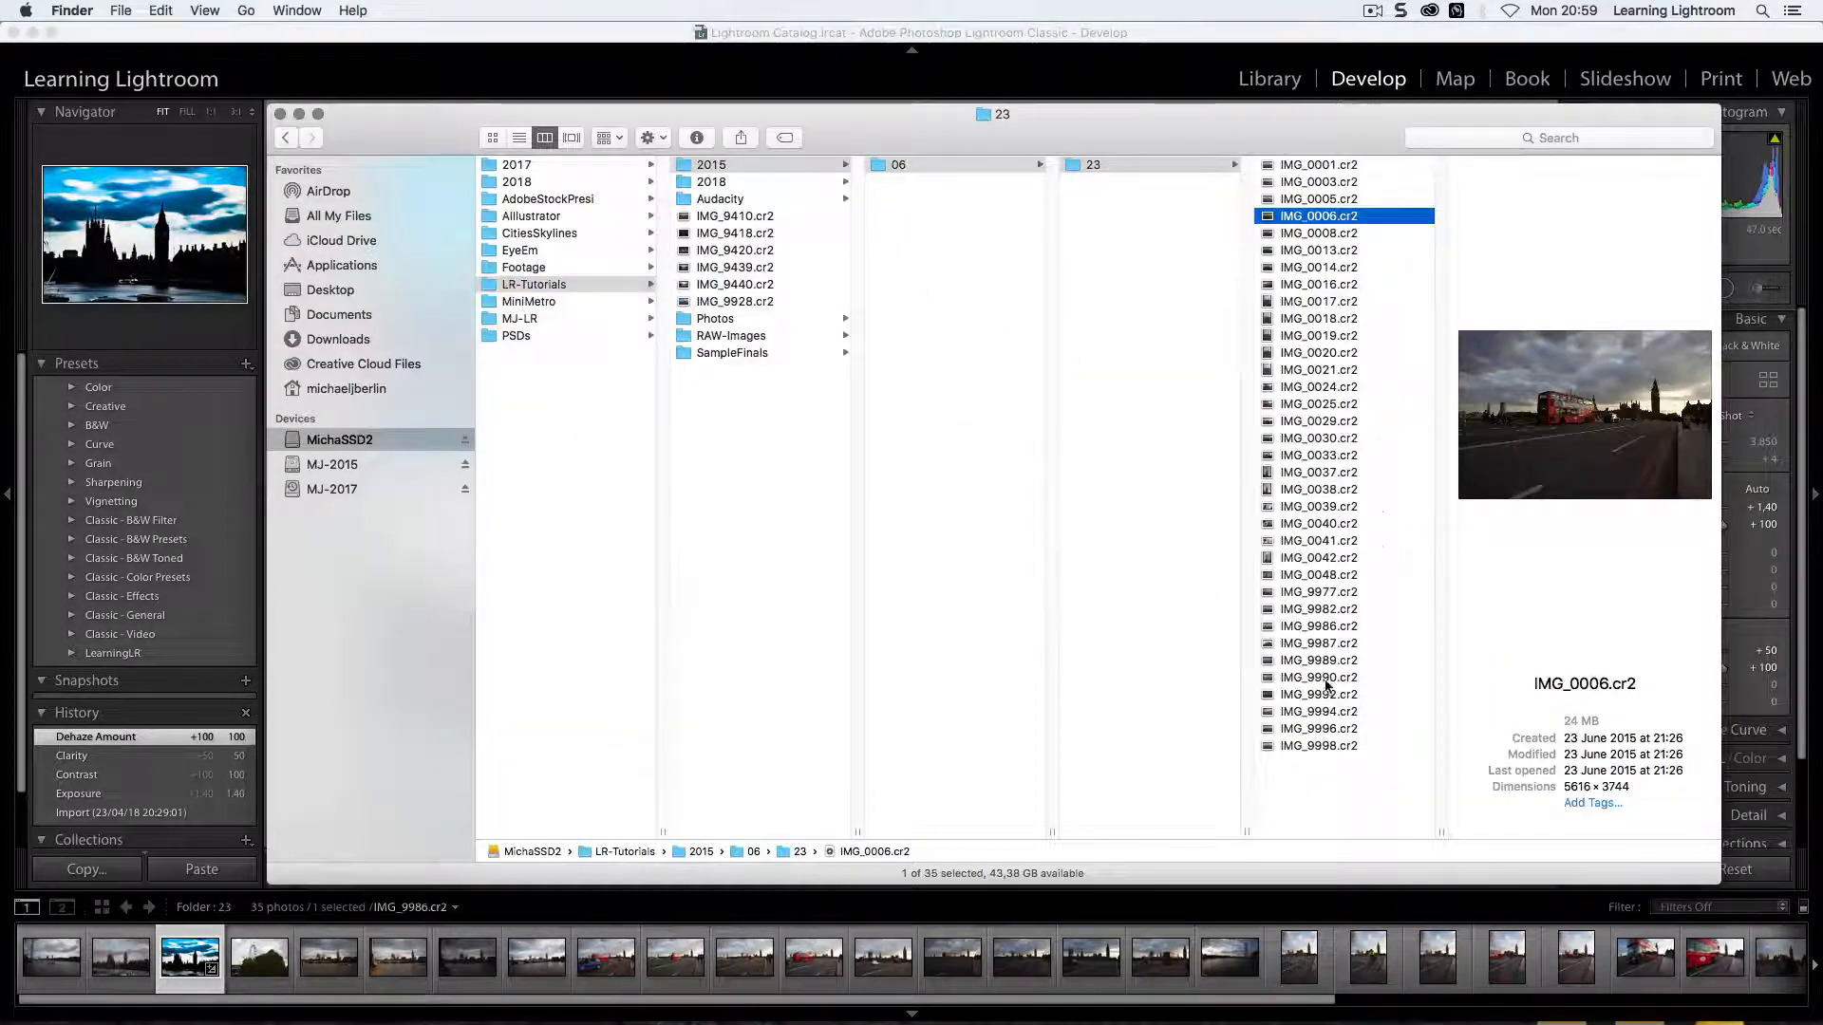
pyautogui.click(1340, 626)
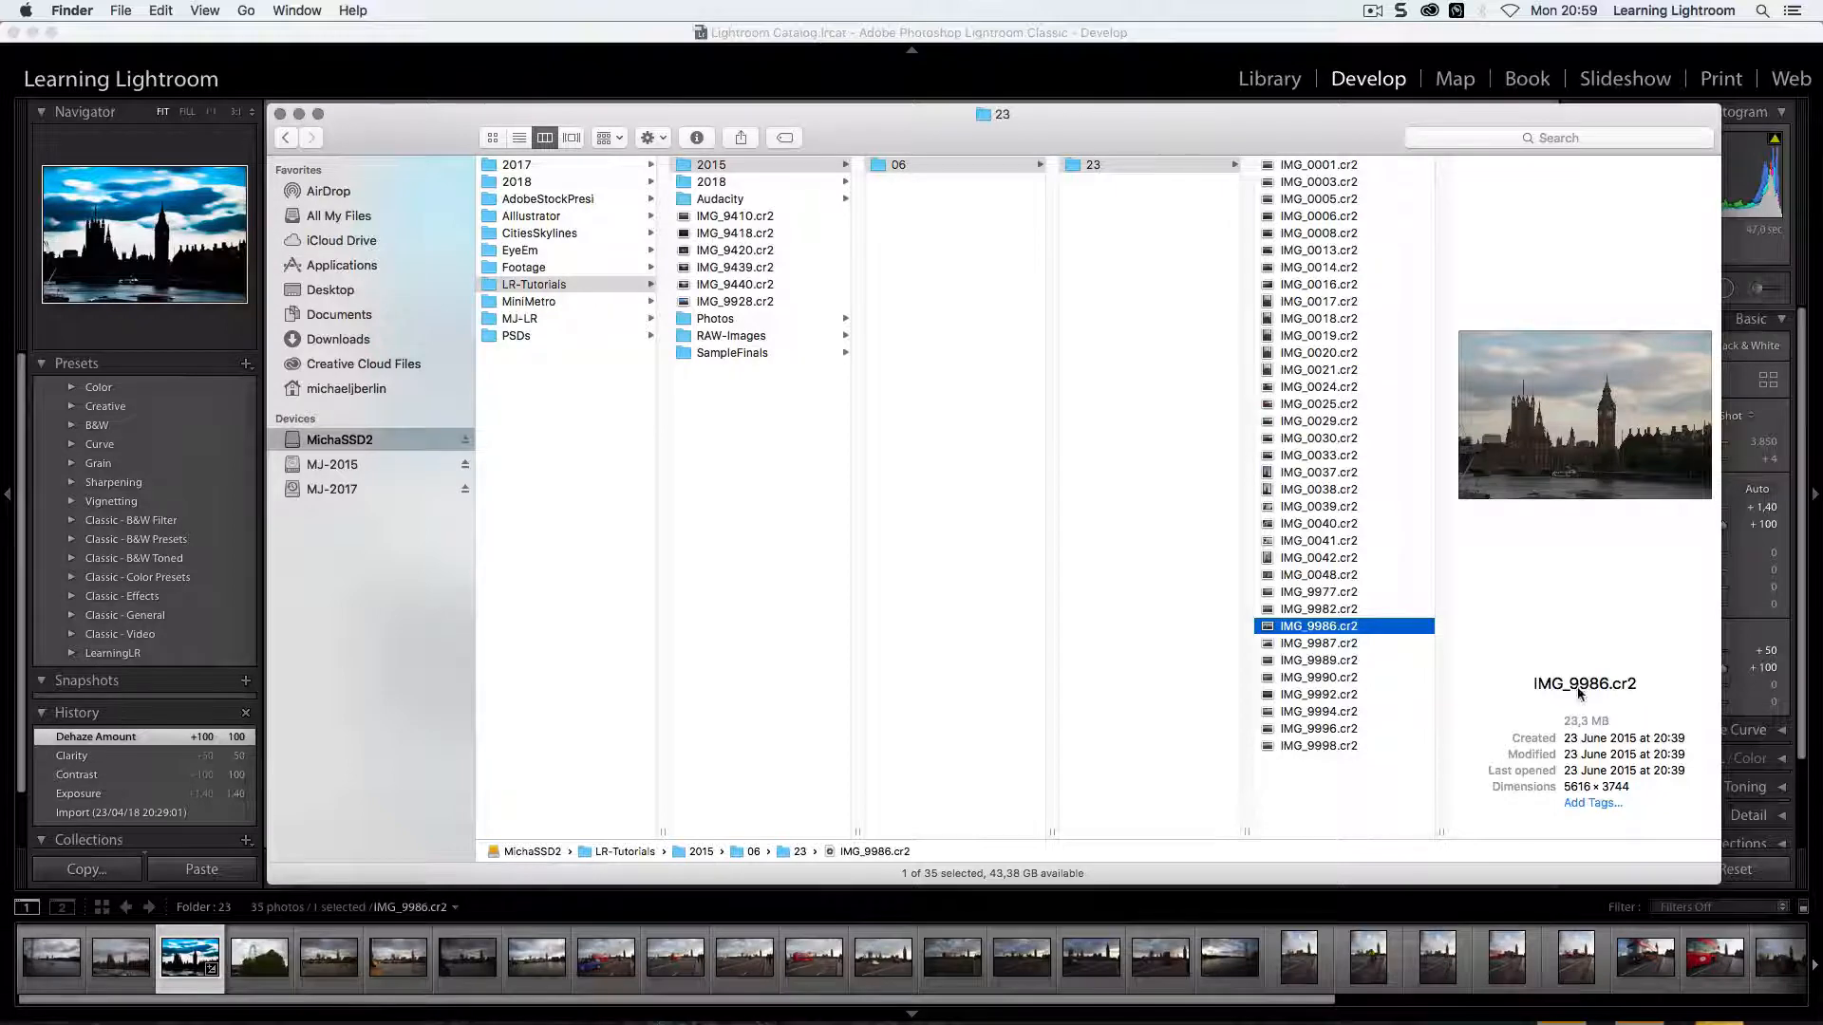
pyautogui.moveTo(1564, 737); pyautogui.dragTo(1630, 770)
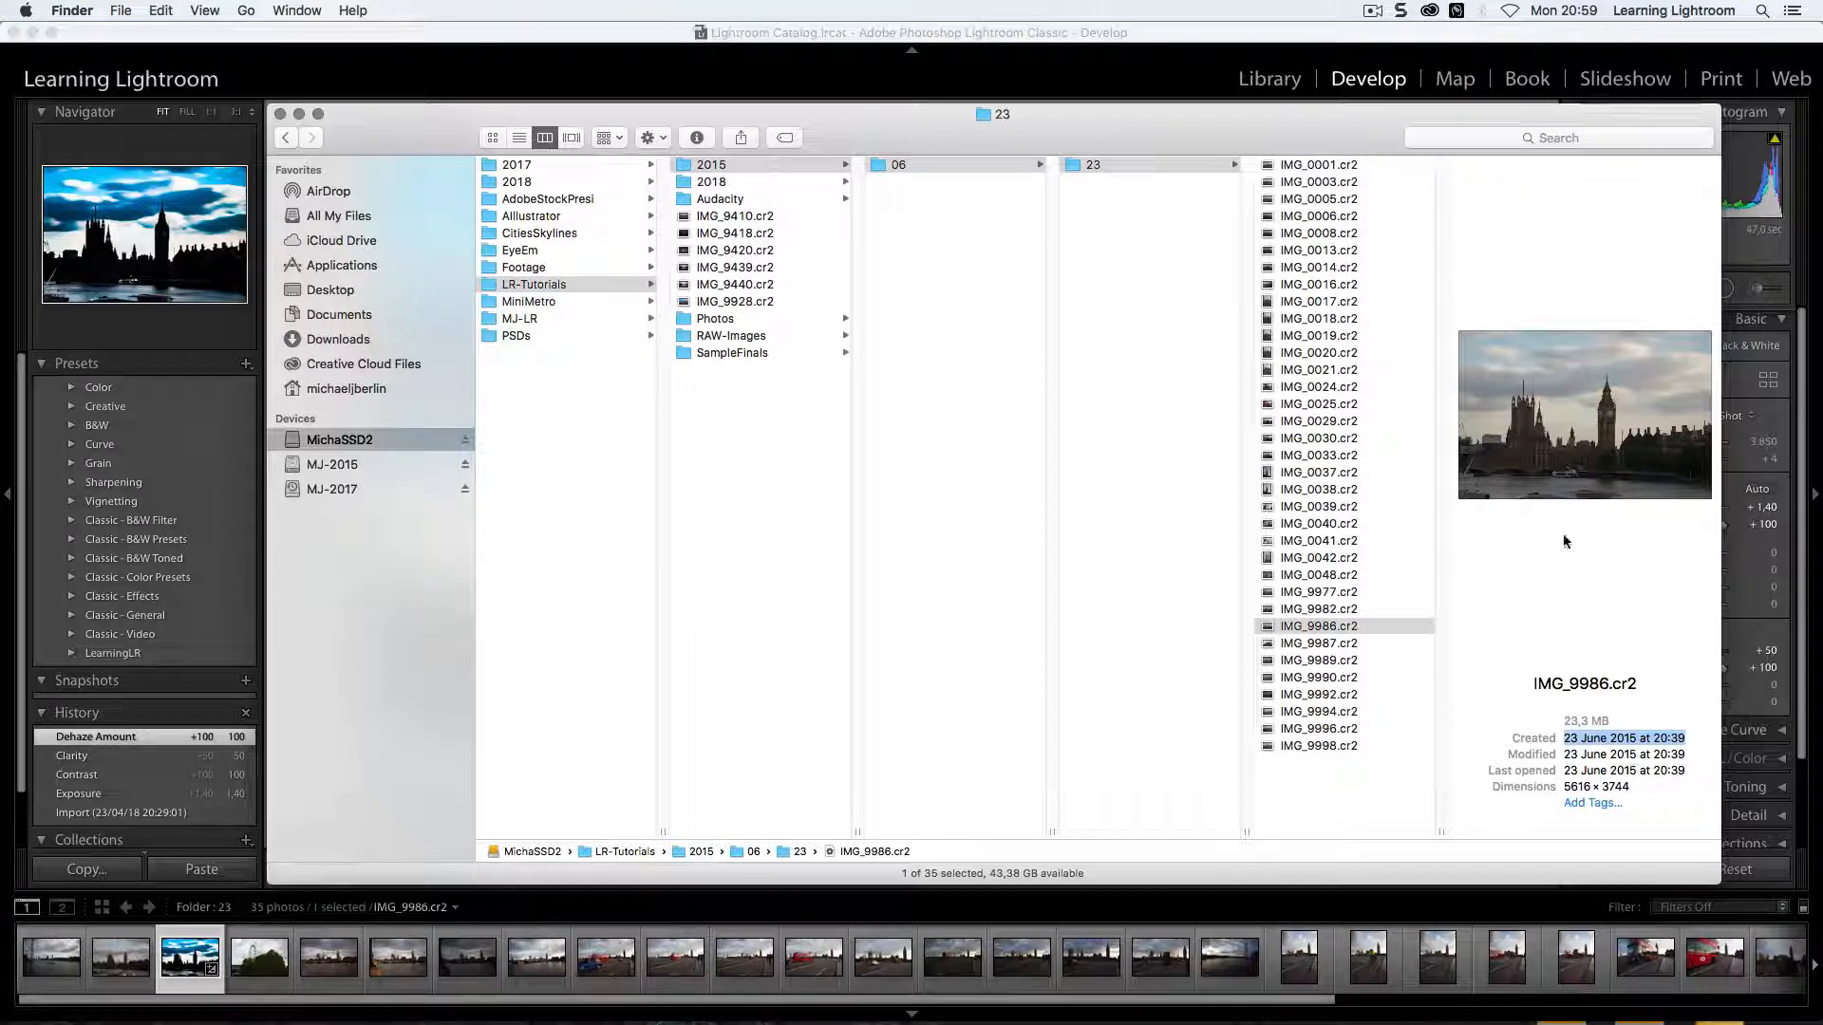
pyautogui.press('super+Tab')
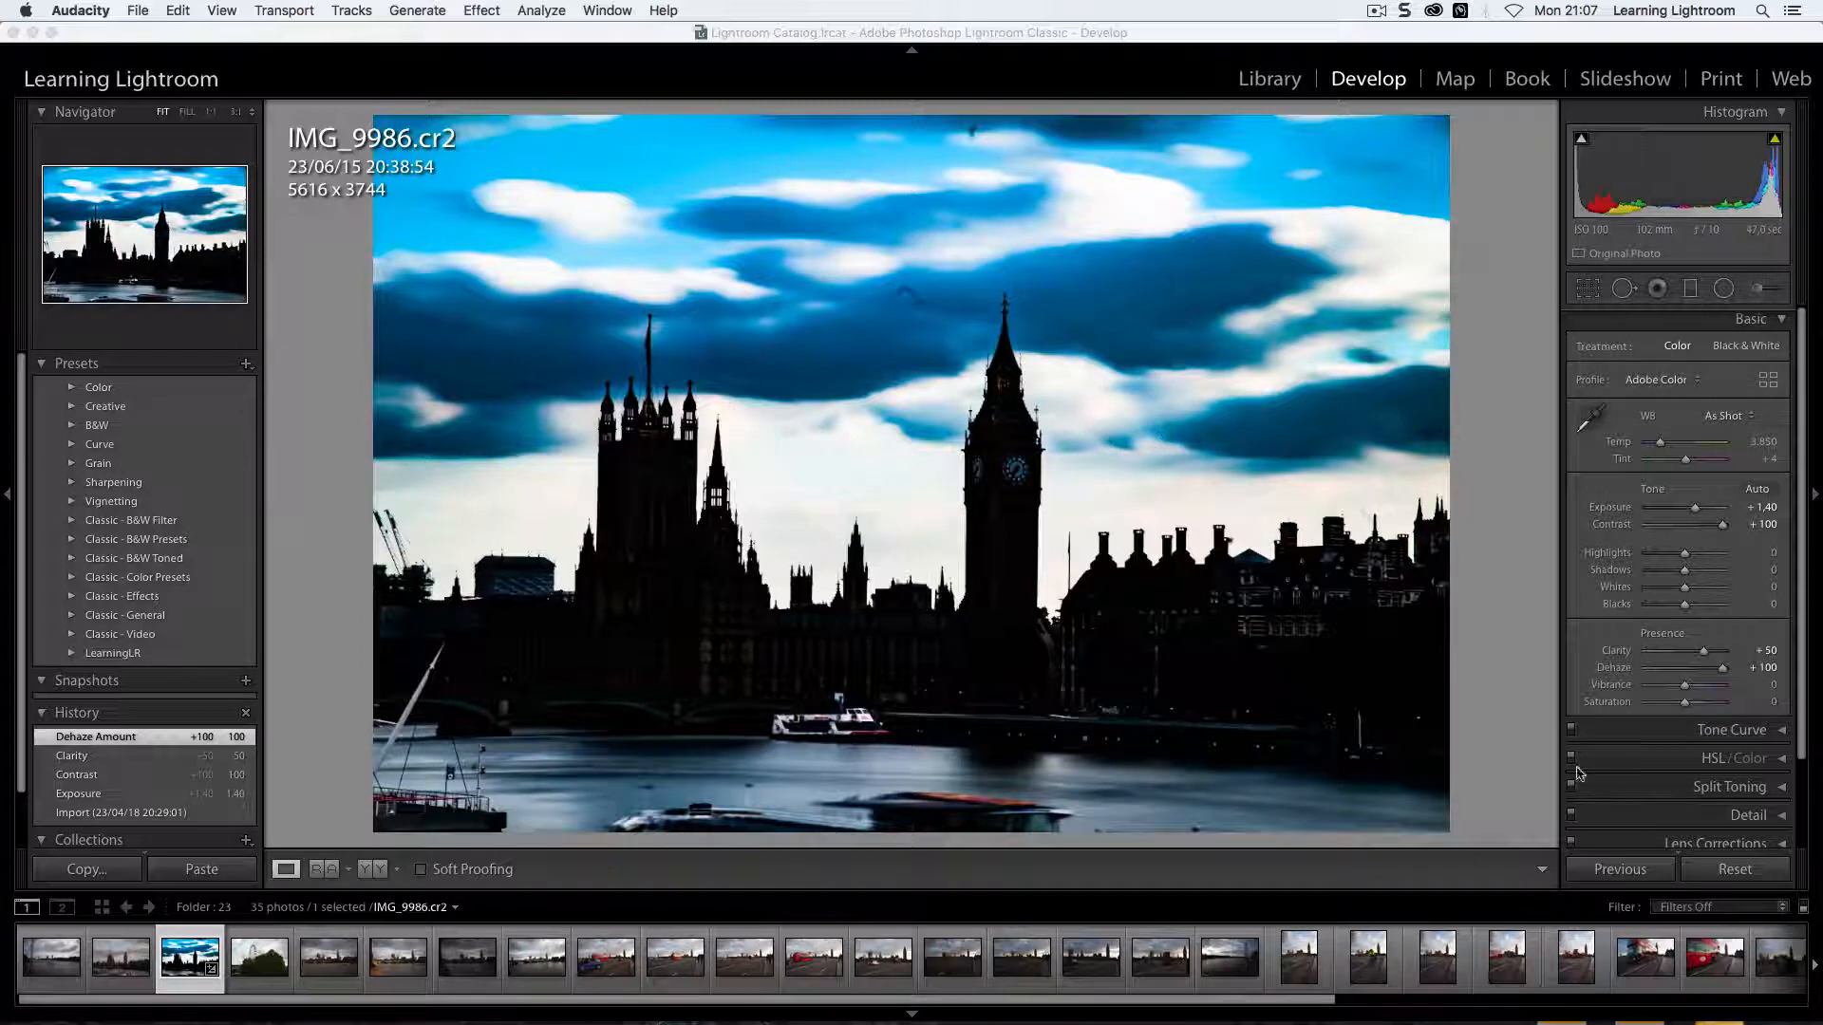
# Step: Reset the Big Ben photo and set Clarity +31, Shadows +94, Temp 4,553, Vibrance +21 and Exposure +0.35
pyautogui.click(1733, 870)
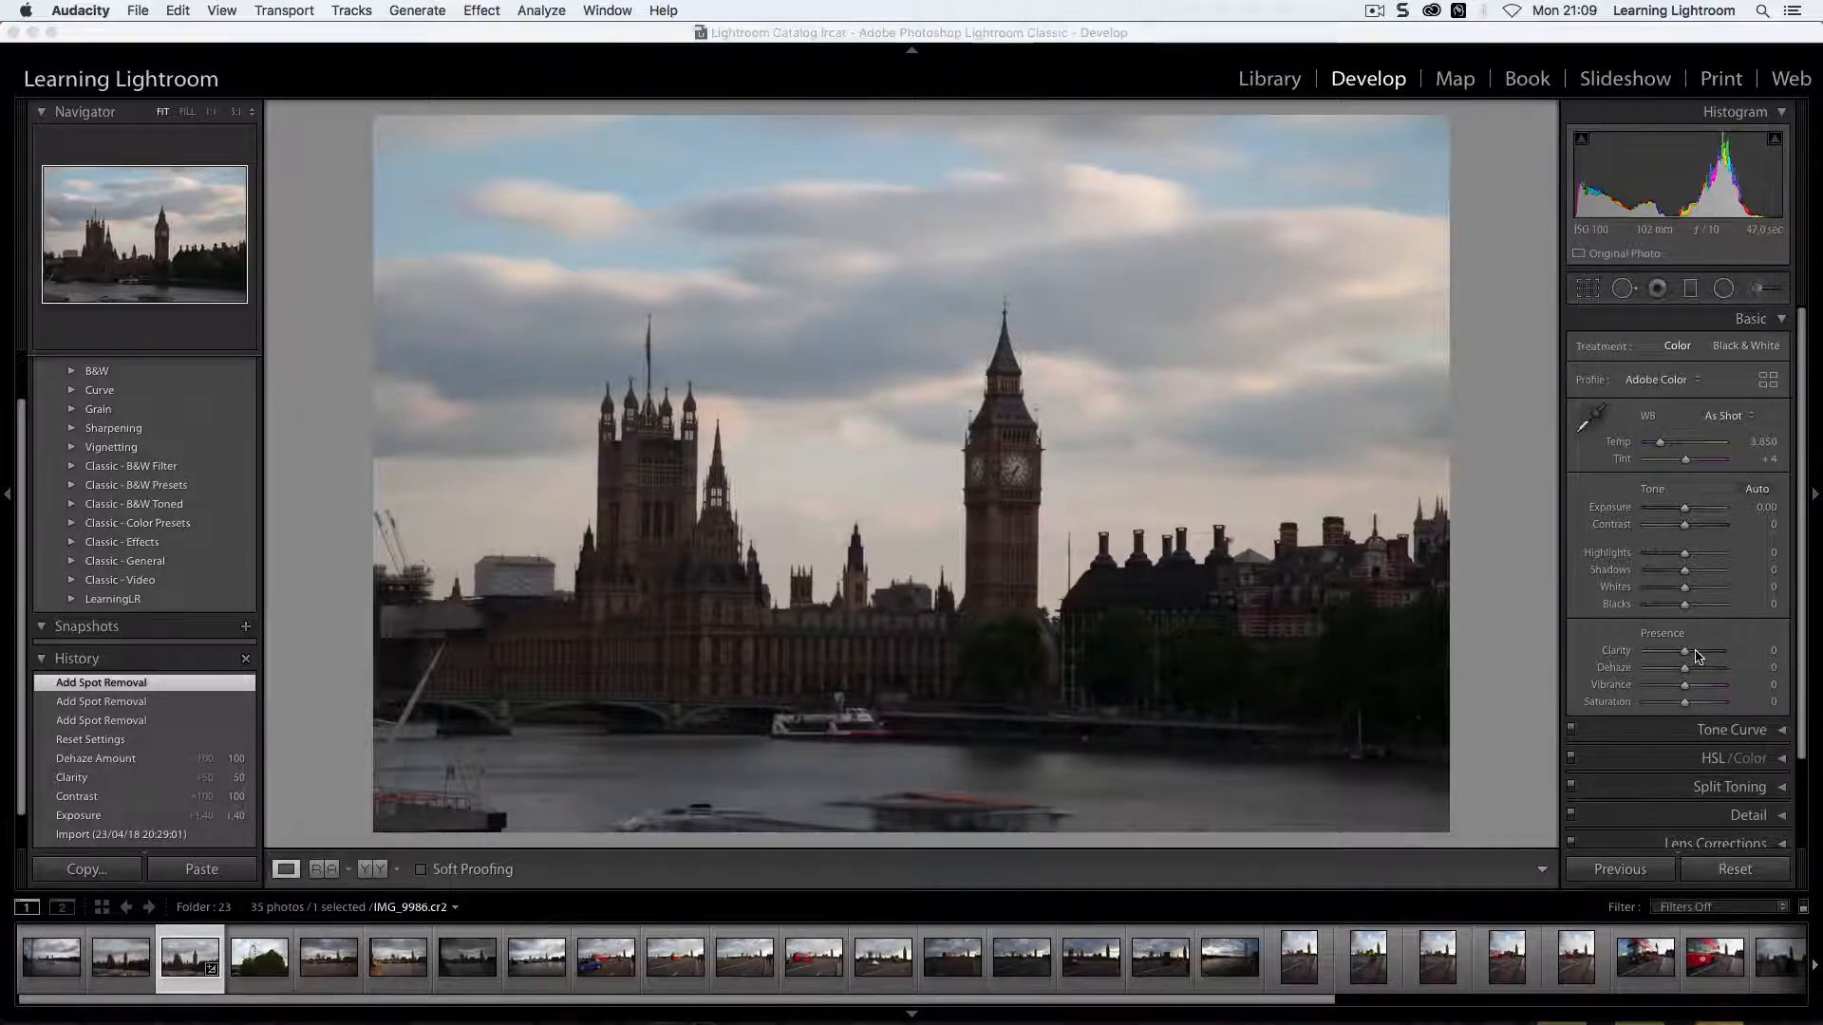
pyautogui.click(1696, 651)
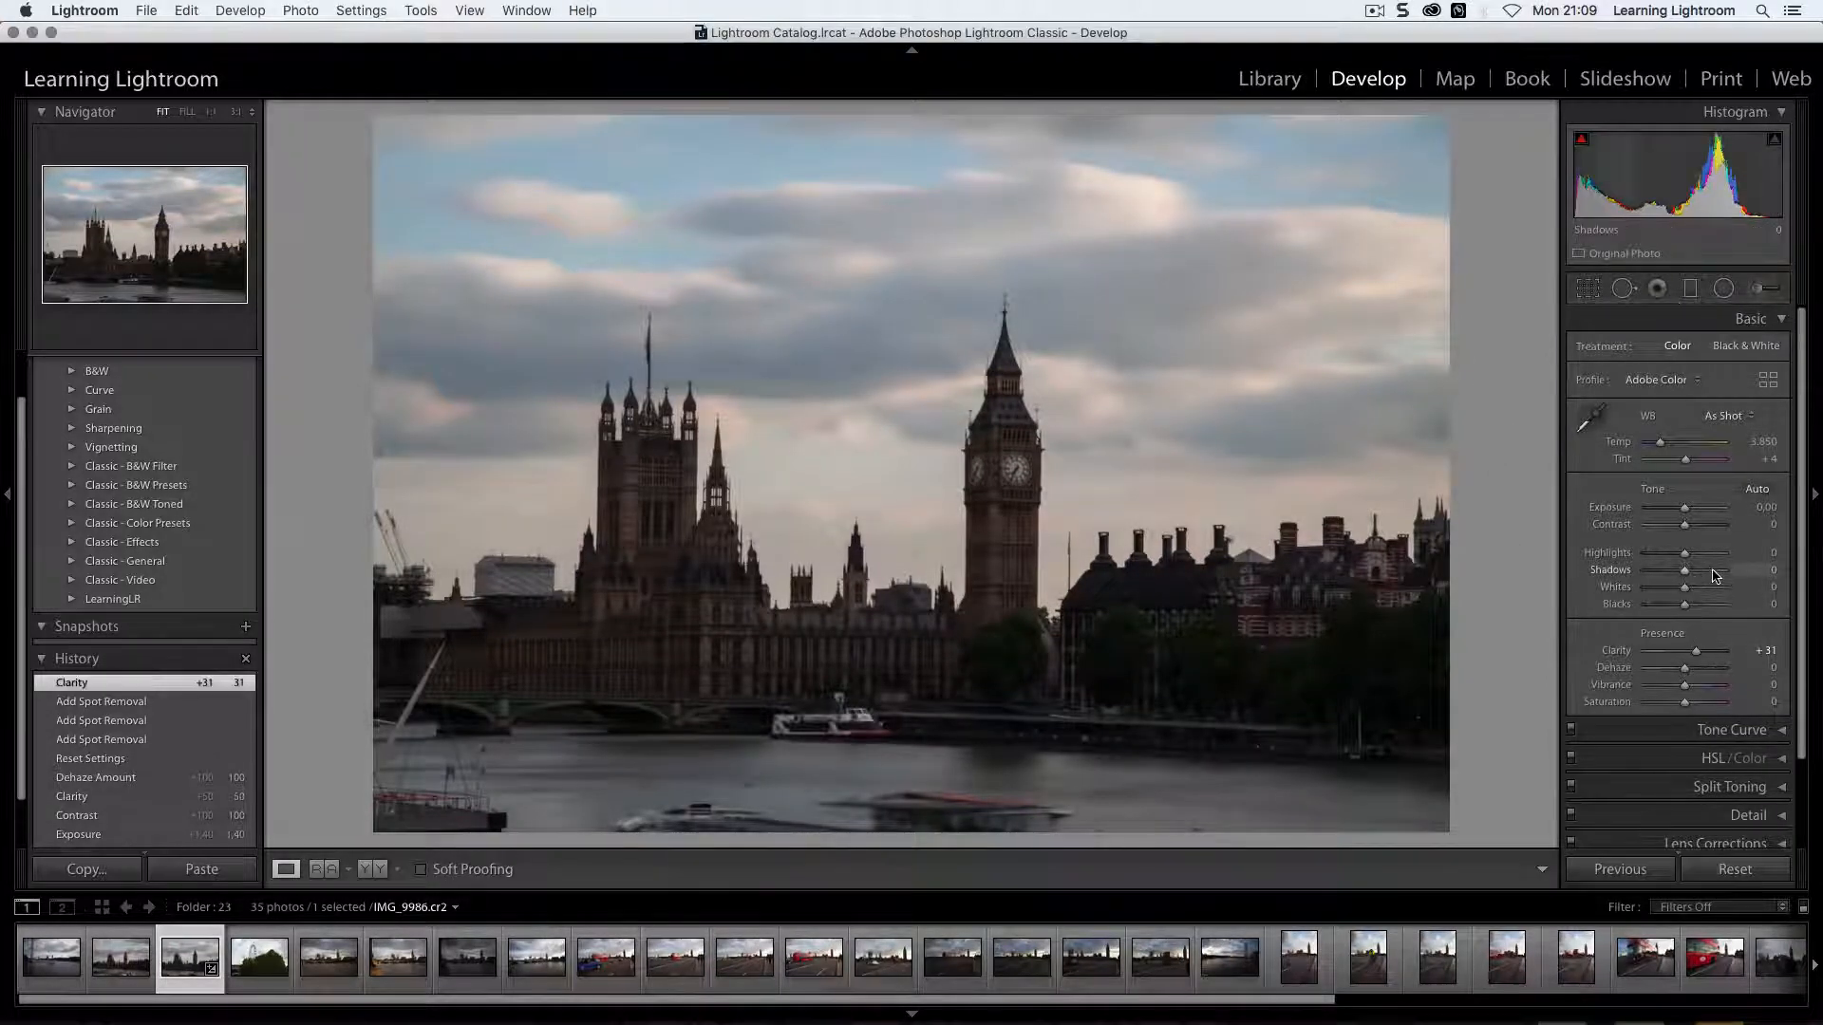
pyautogui.click(1714, 571)
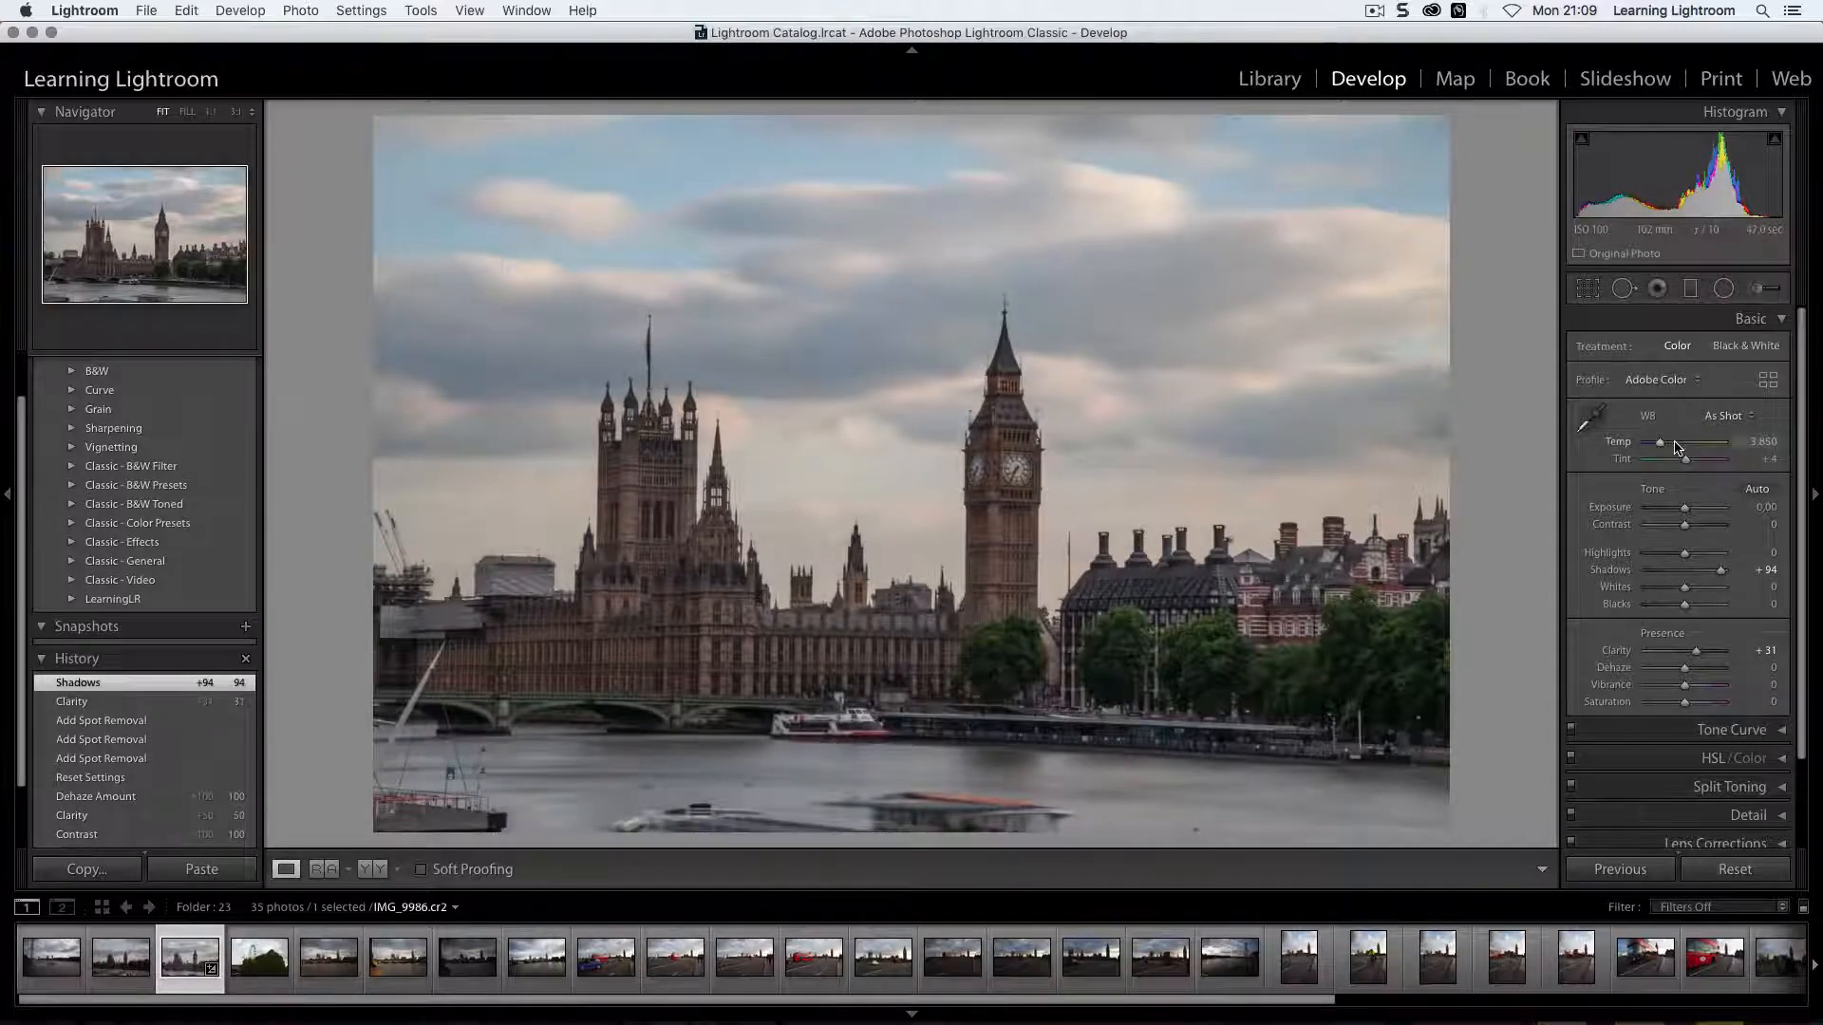
pyautogui.moveTo(1676, 448); pyautogui.dragTo(1665, 445)
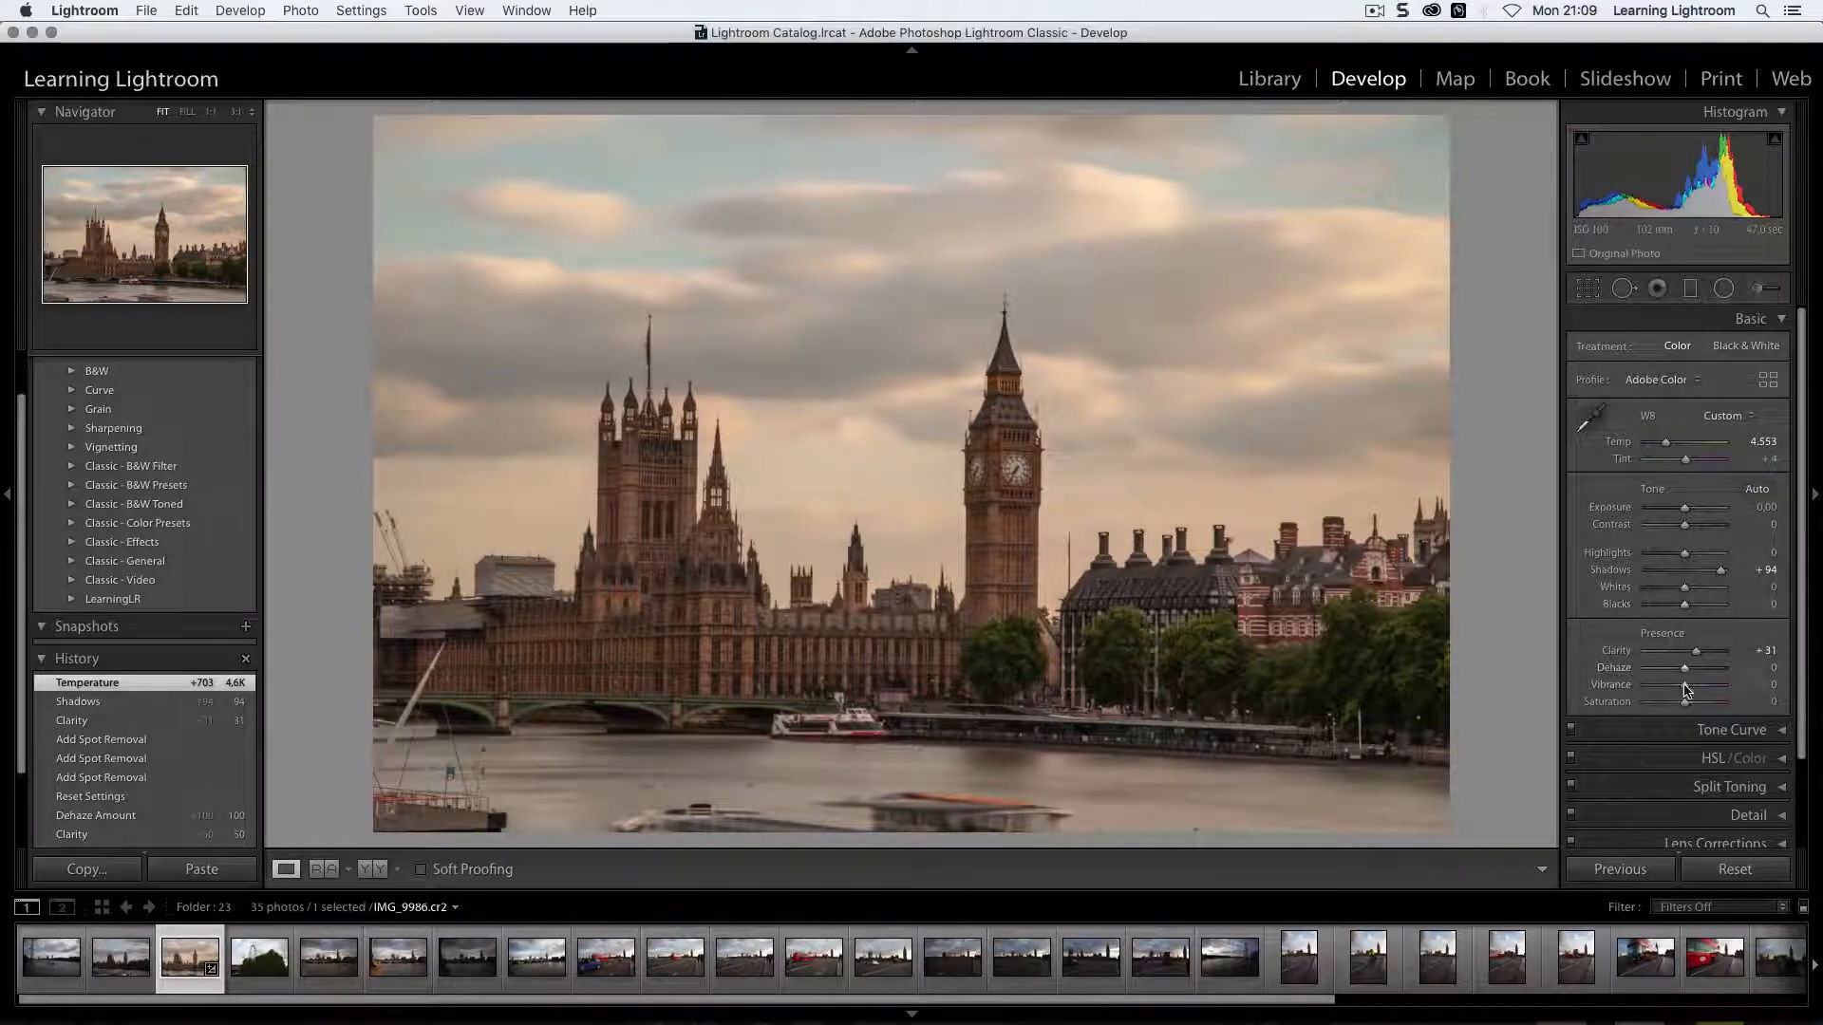
pyautogui.moveTo(1685, 690); pyautogui.dragTo(1695, 690)
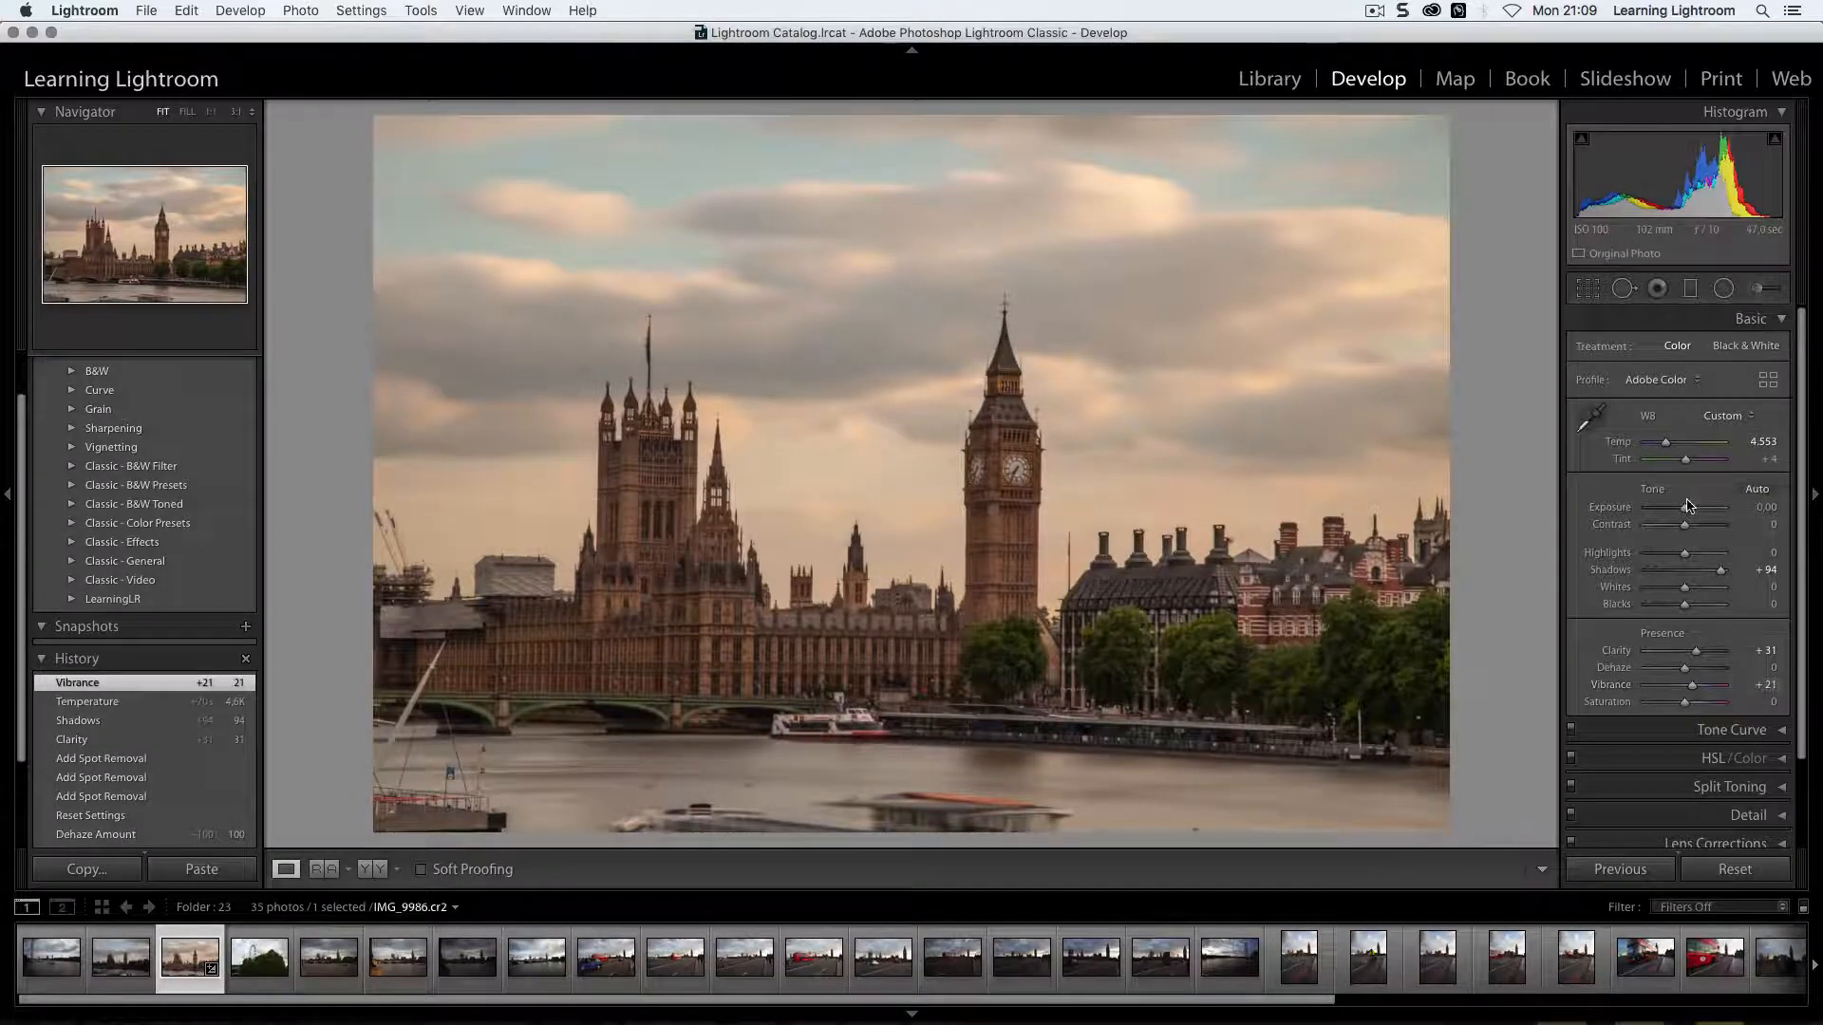
pyautogui.moveTo(1688, 511); pyautogui.dragTo(1691, 510)
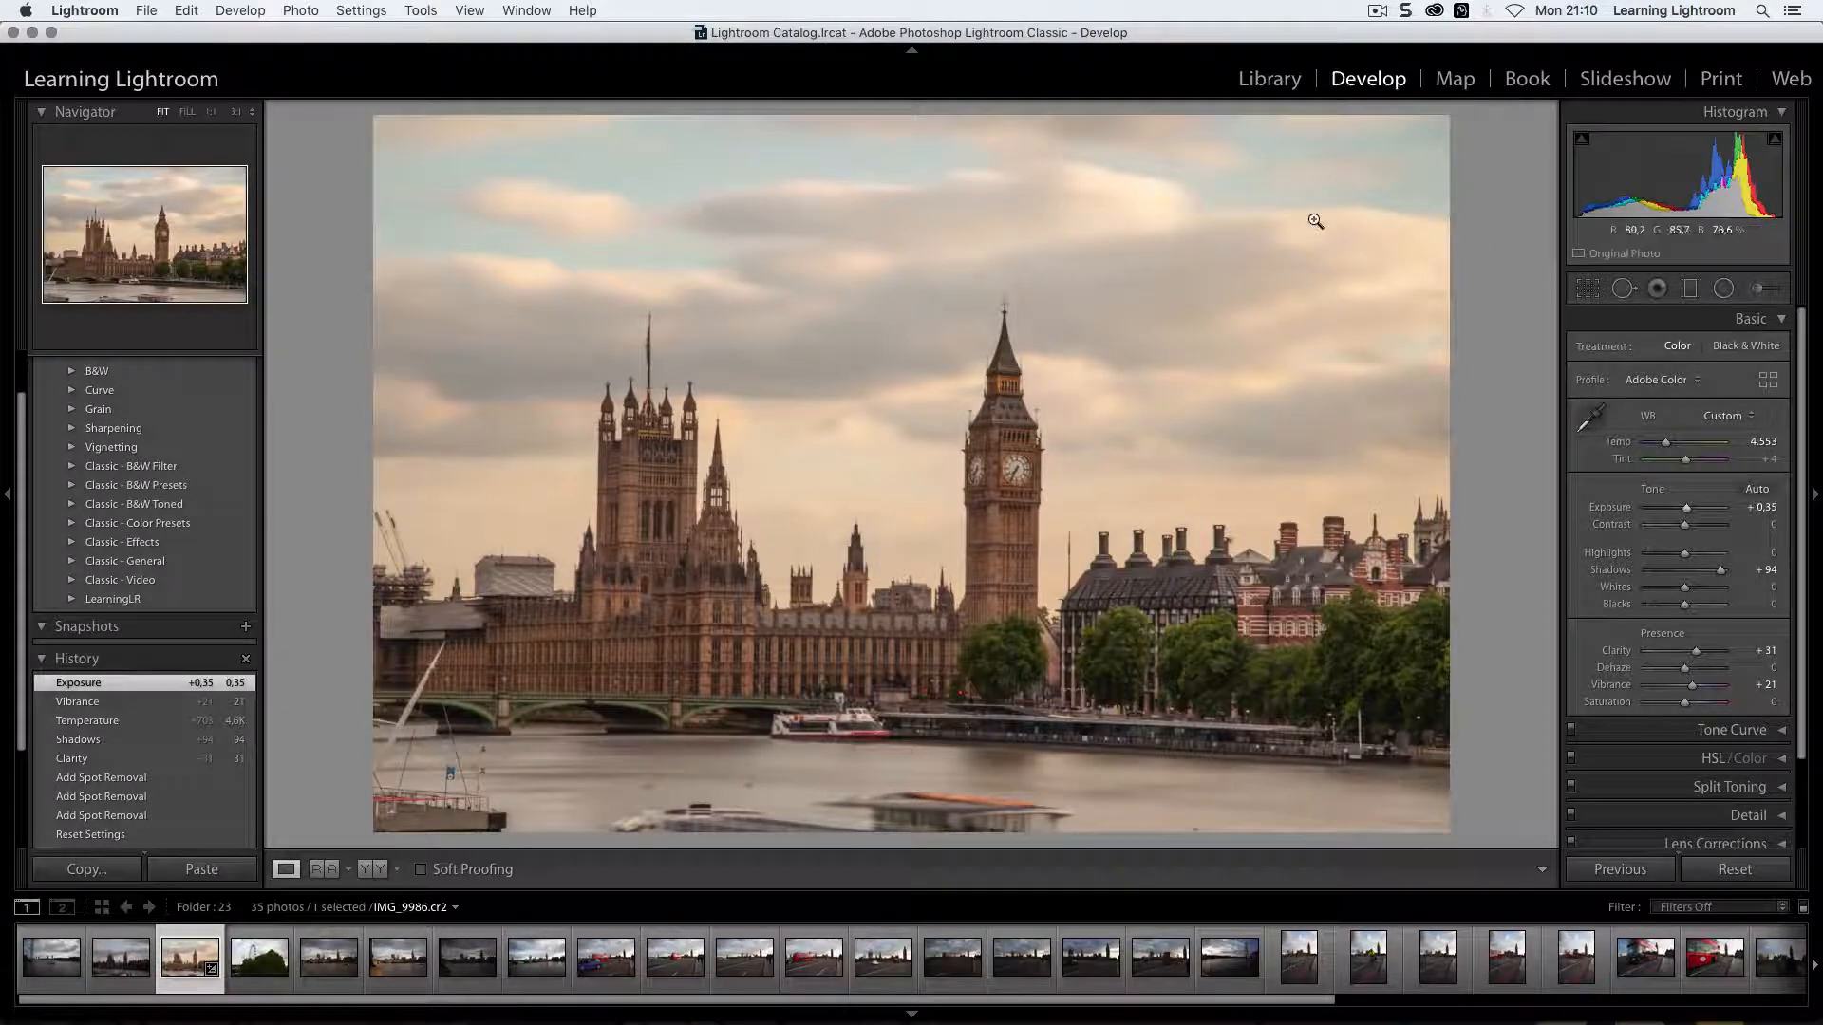
# Step: Compare the edited photo with the preview of the original IMG_9986.cr2 in Finder, then return to Lightroom
pyautogui.press('super+Tab')
pyautogui.press('super+Tab')
pyautogui.press('super+Tab')
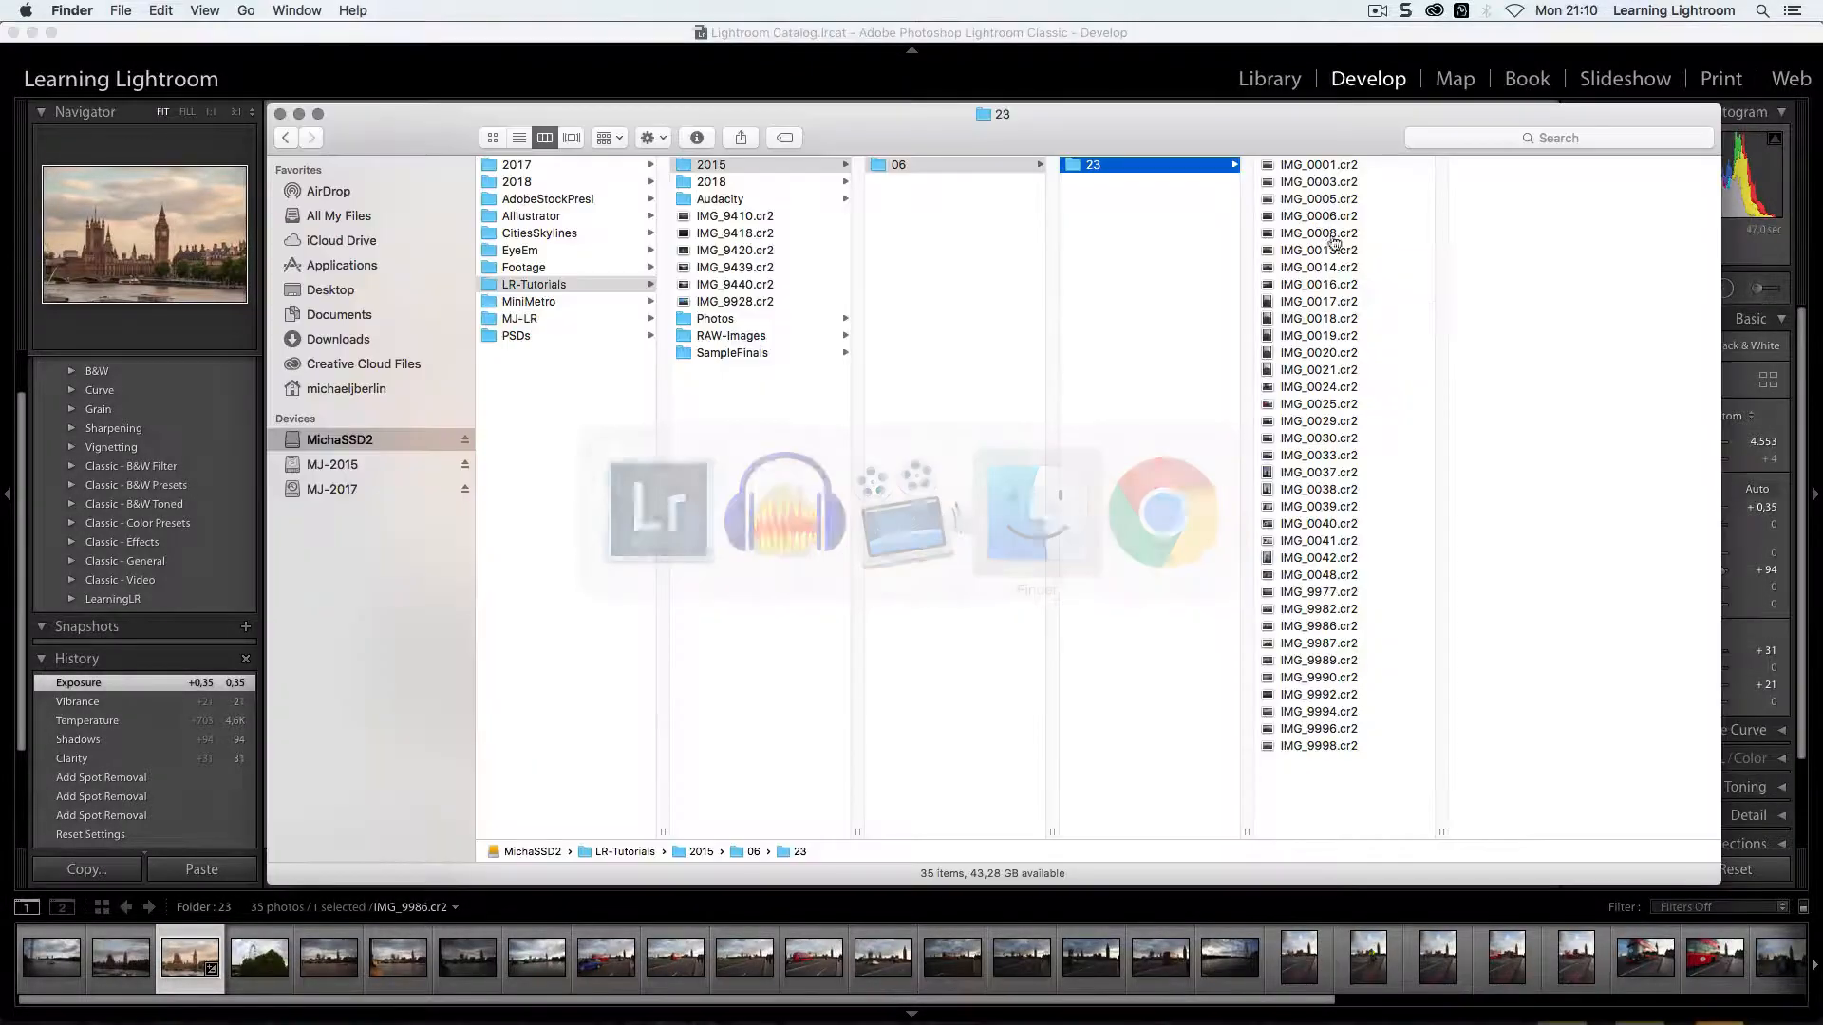
pyautogui.click(1334, 627)
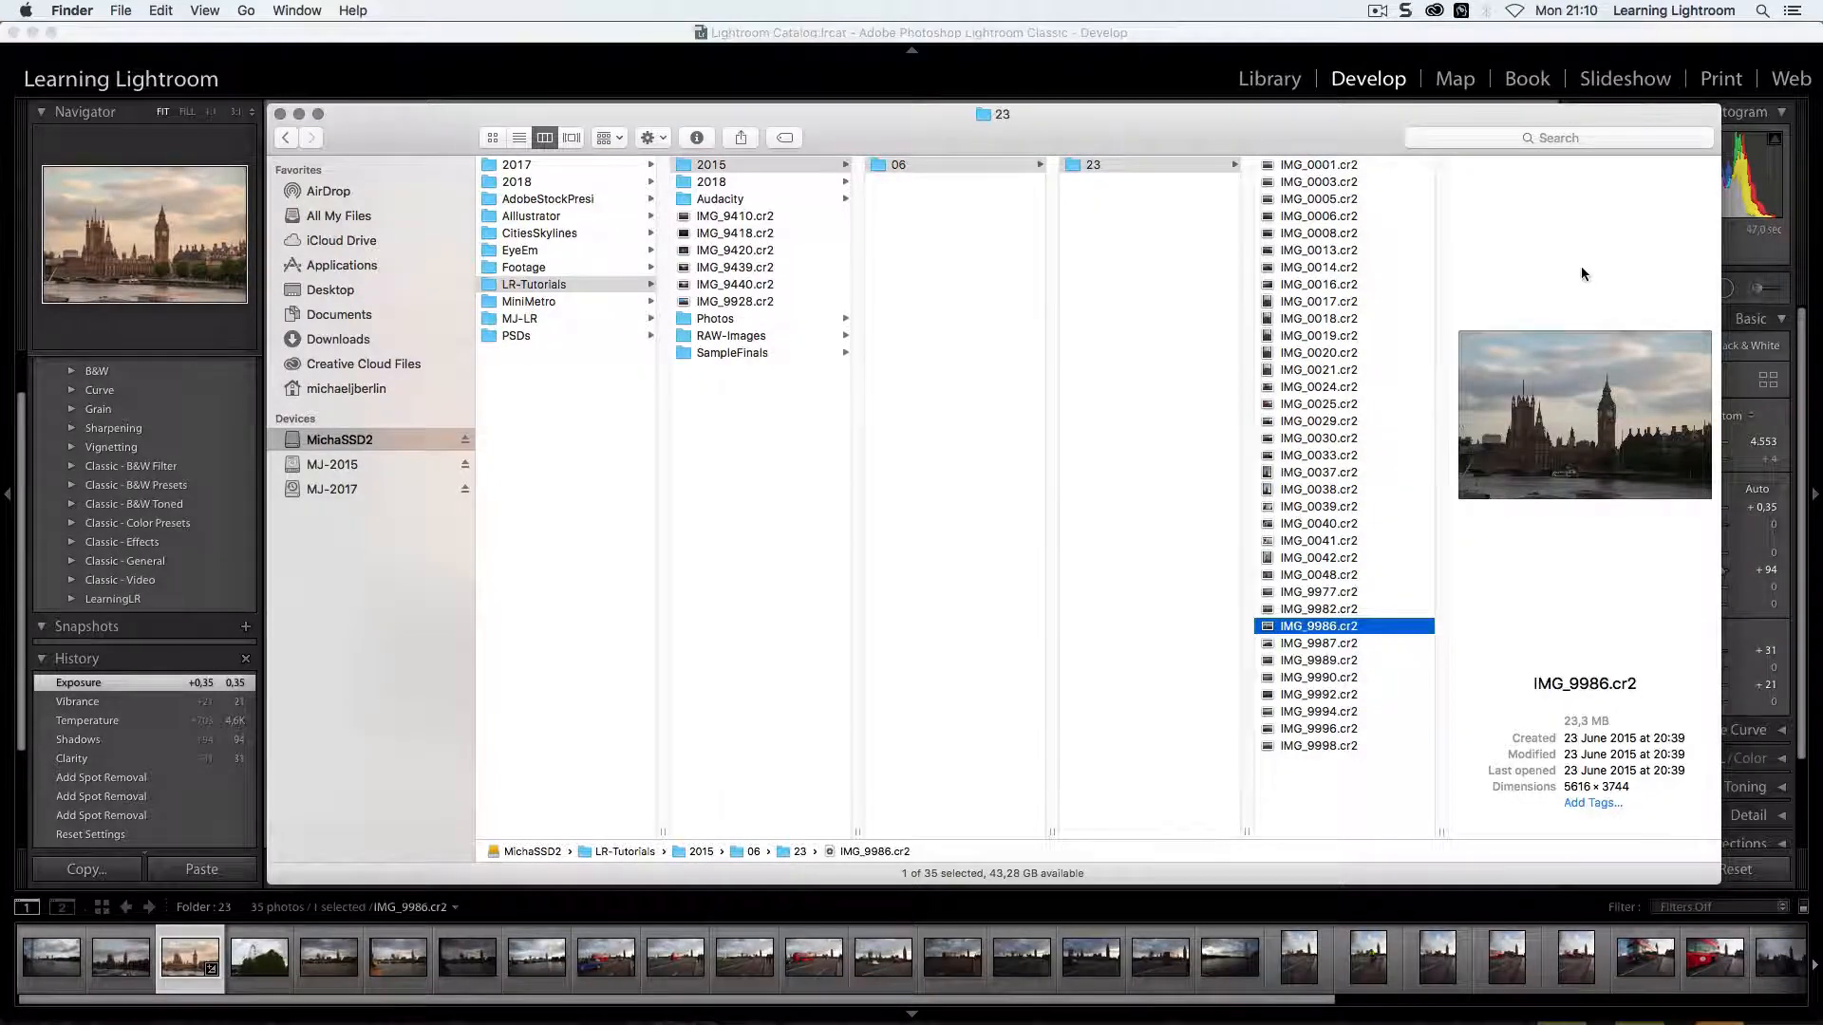
pyautogui.press('super+Tab')
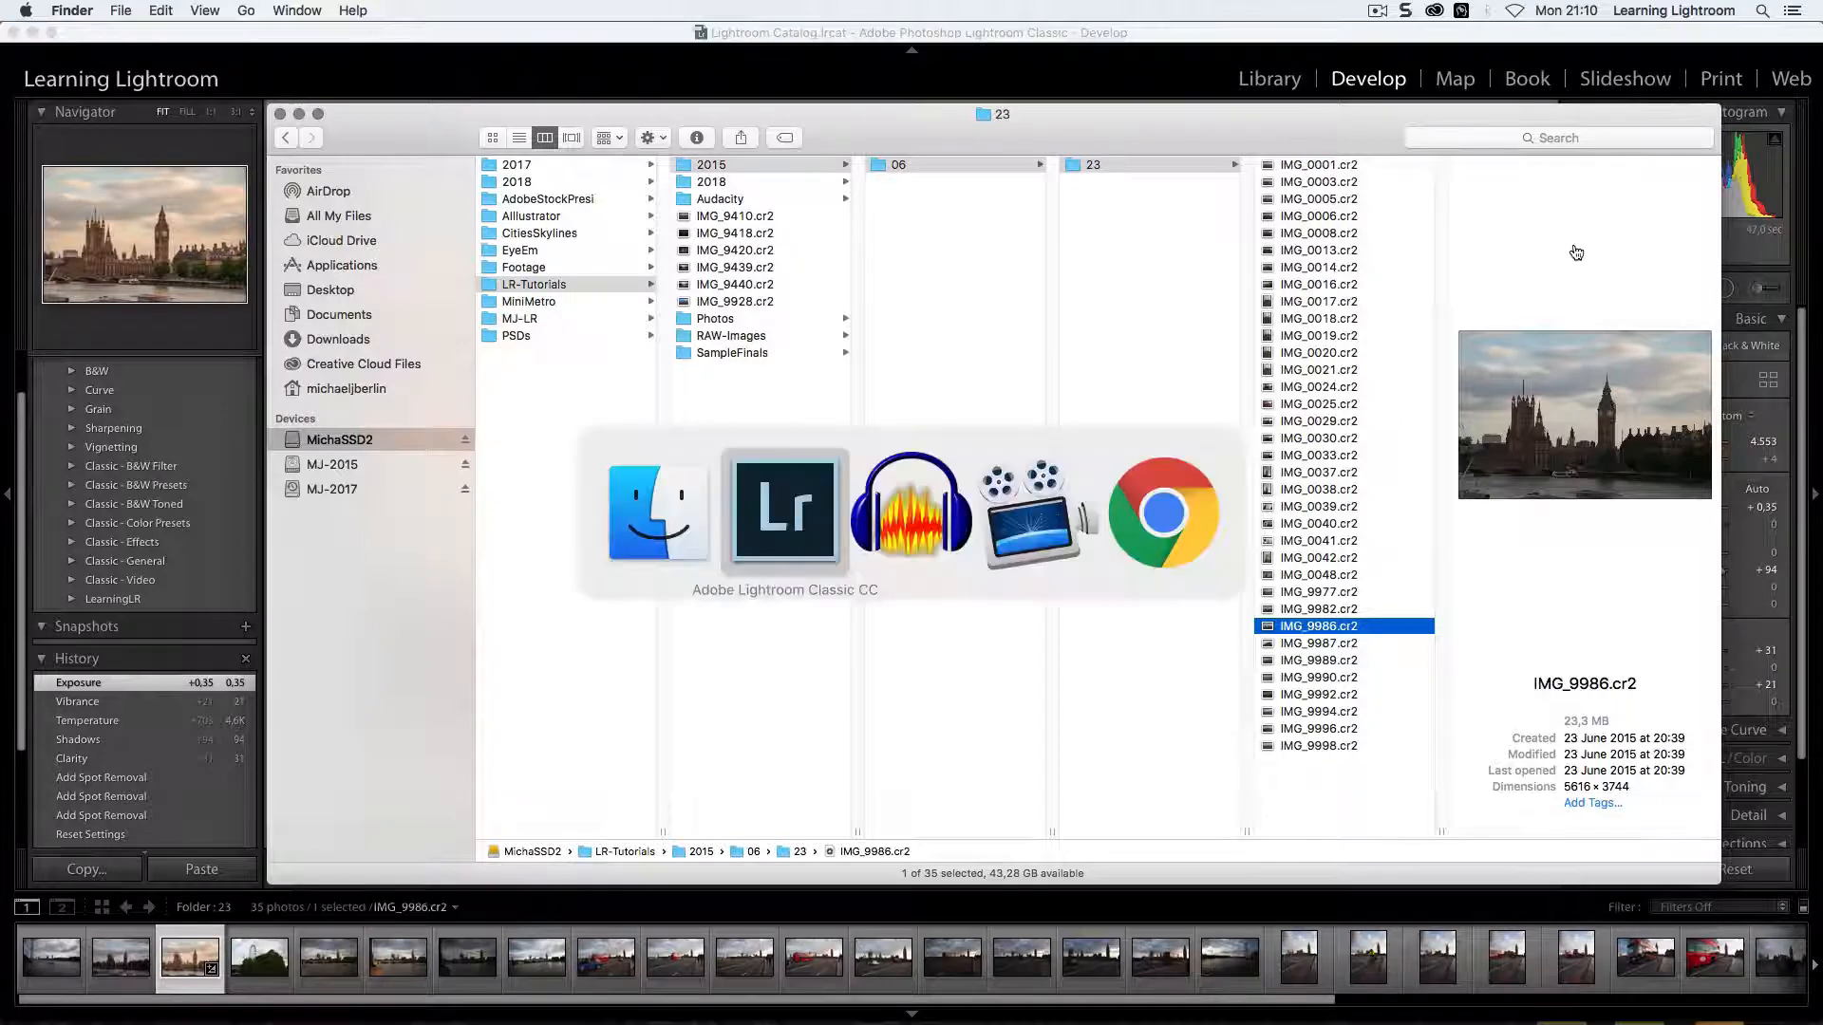
# Step: Show the edited photo in the Library loupe view, open its export settings and expand the User Presets
pyautogui.press('e')
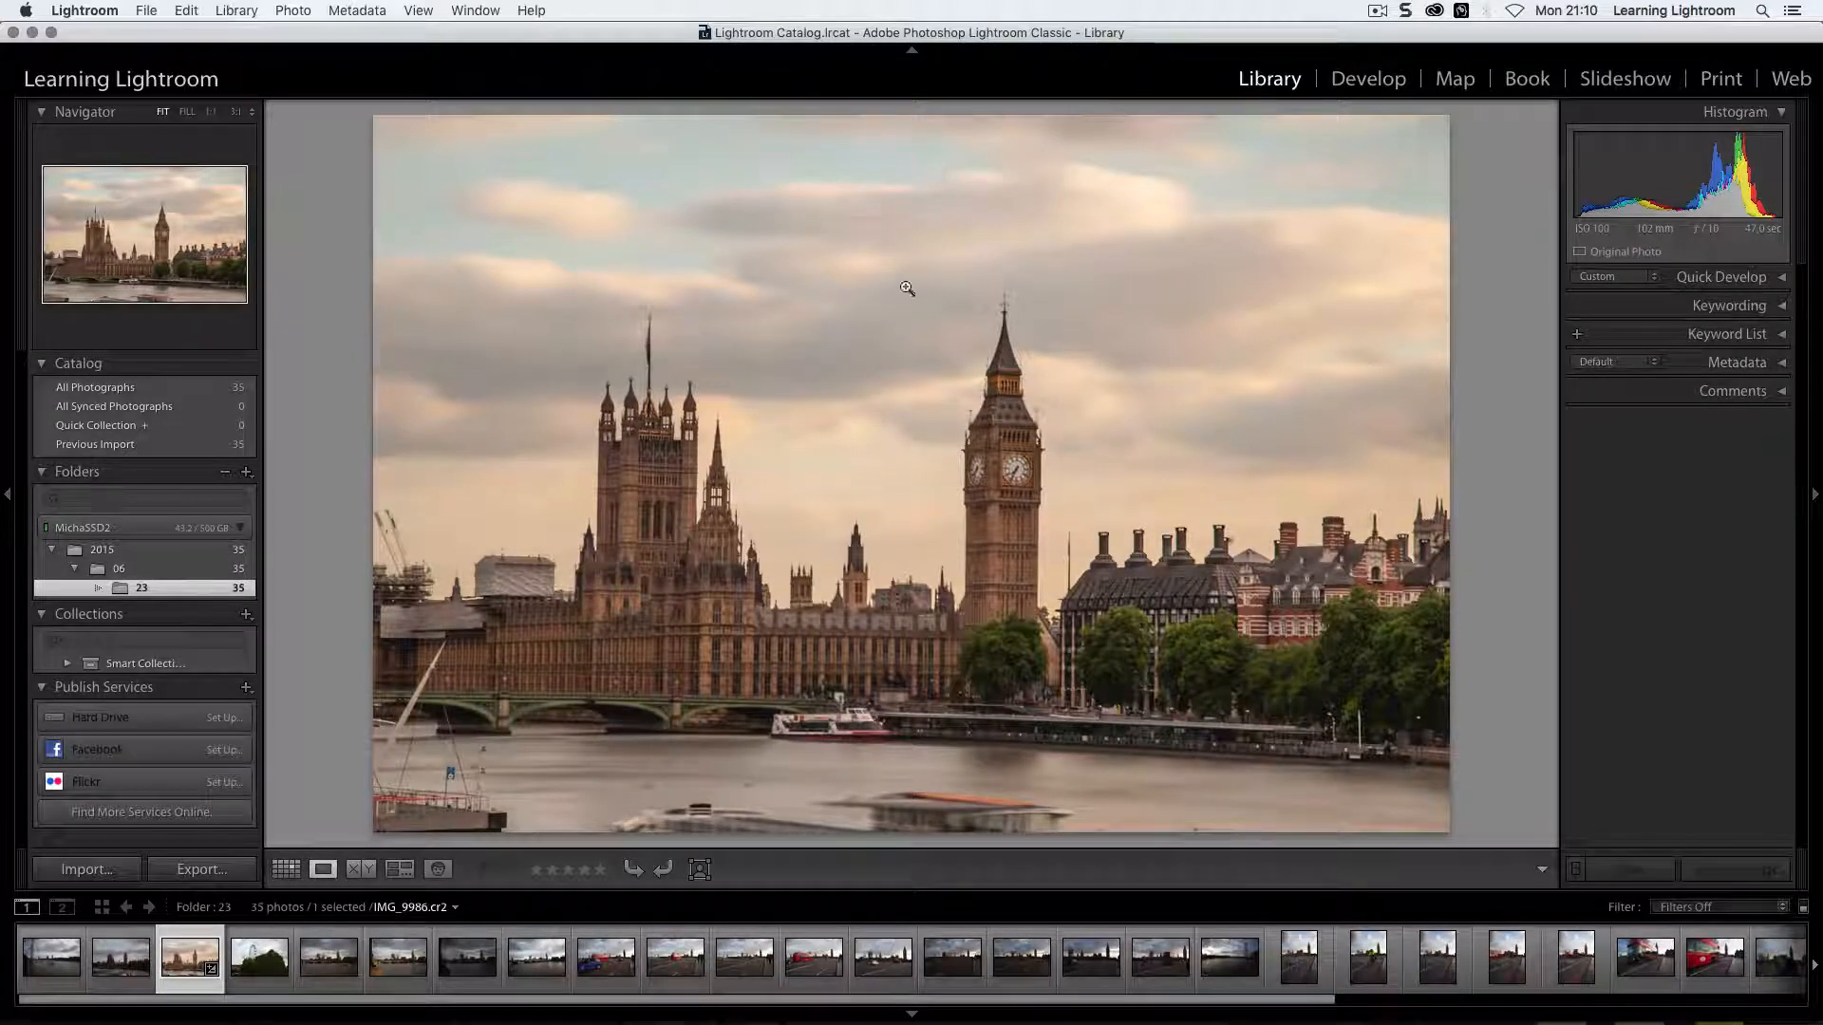
pyautogui.click(187, 869)
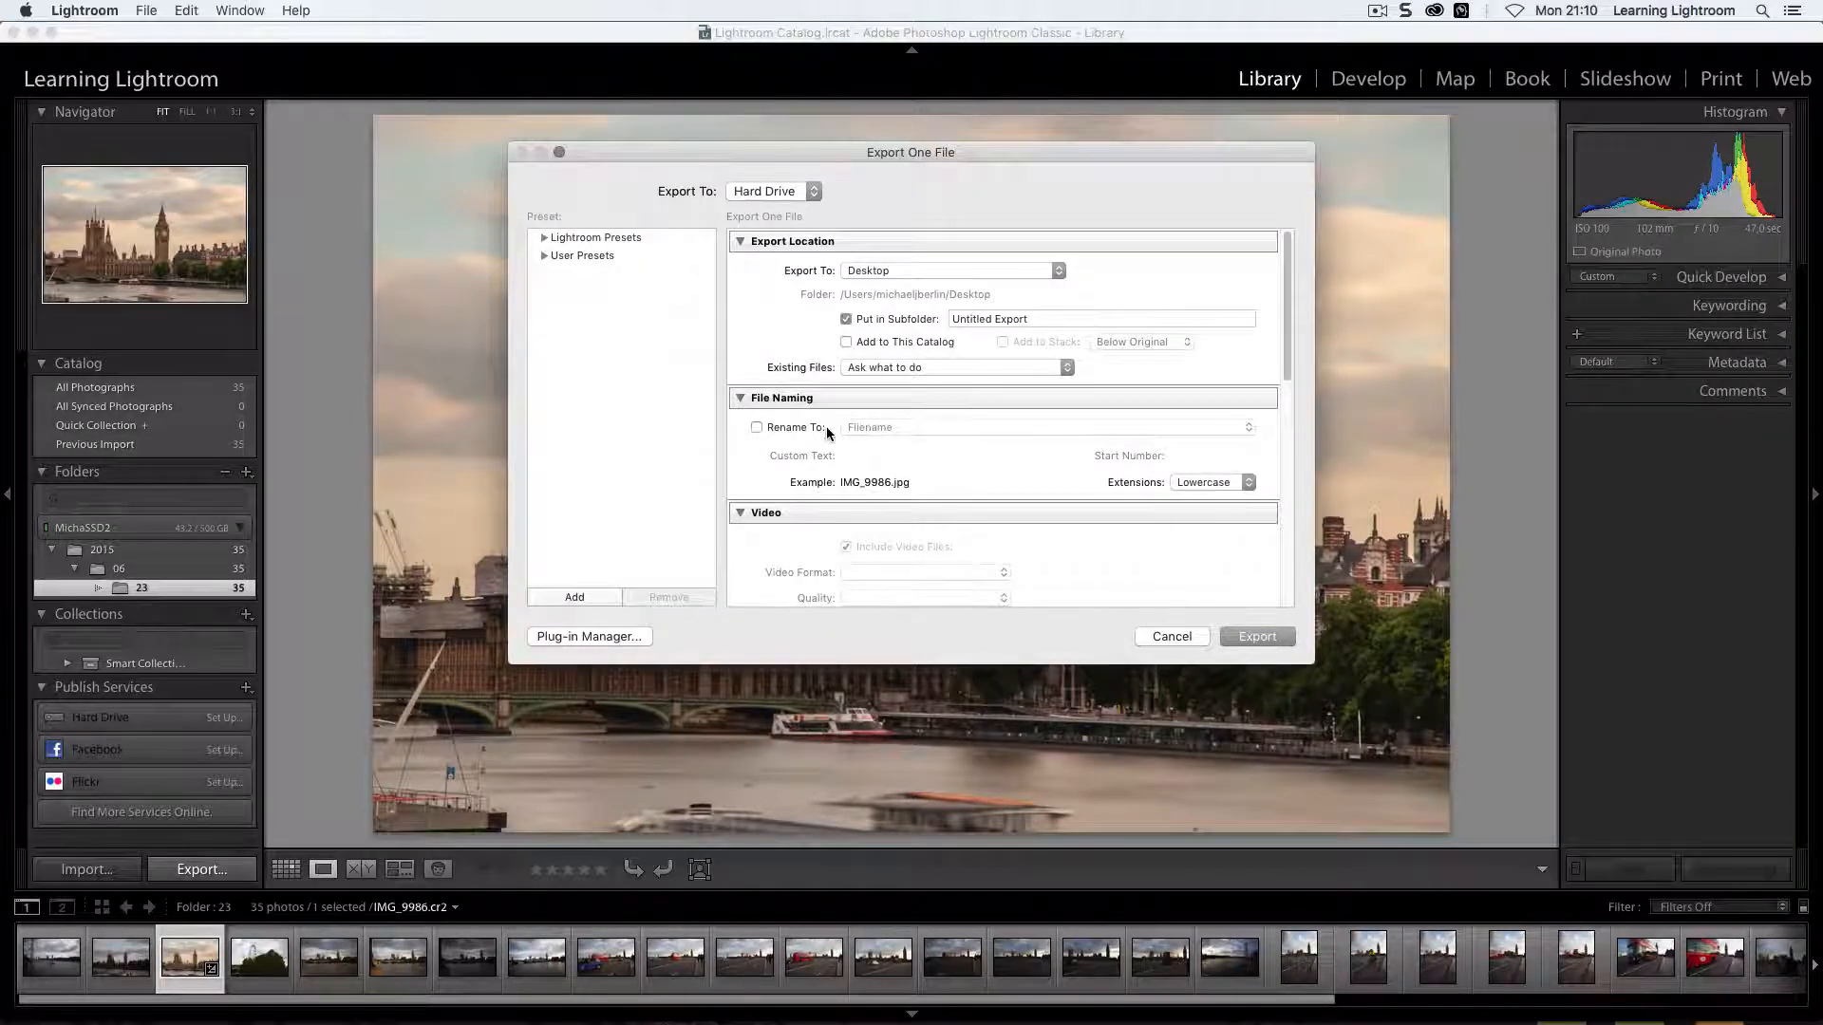
pyautogui.click(544, 257)
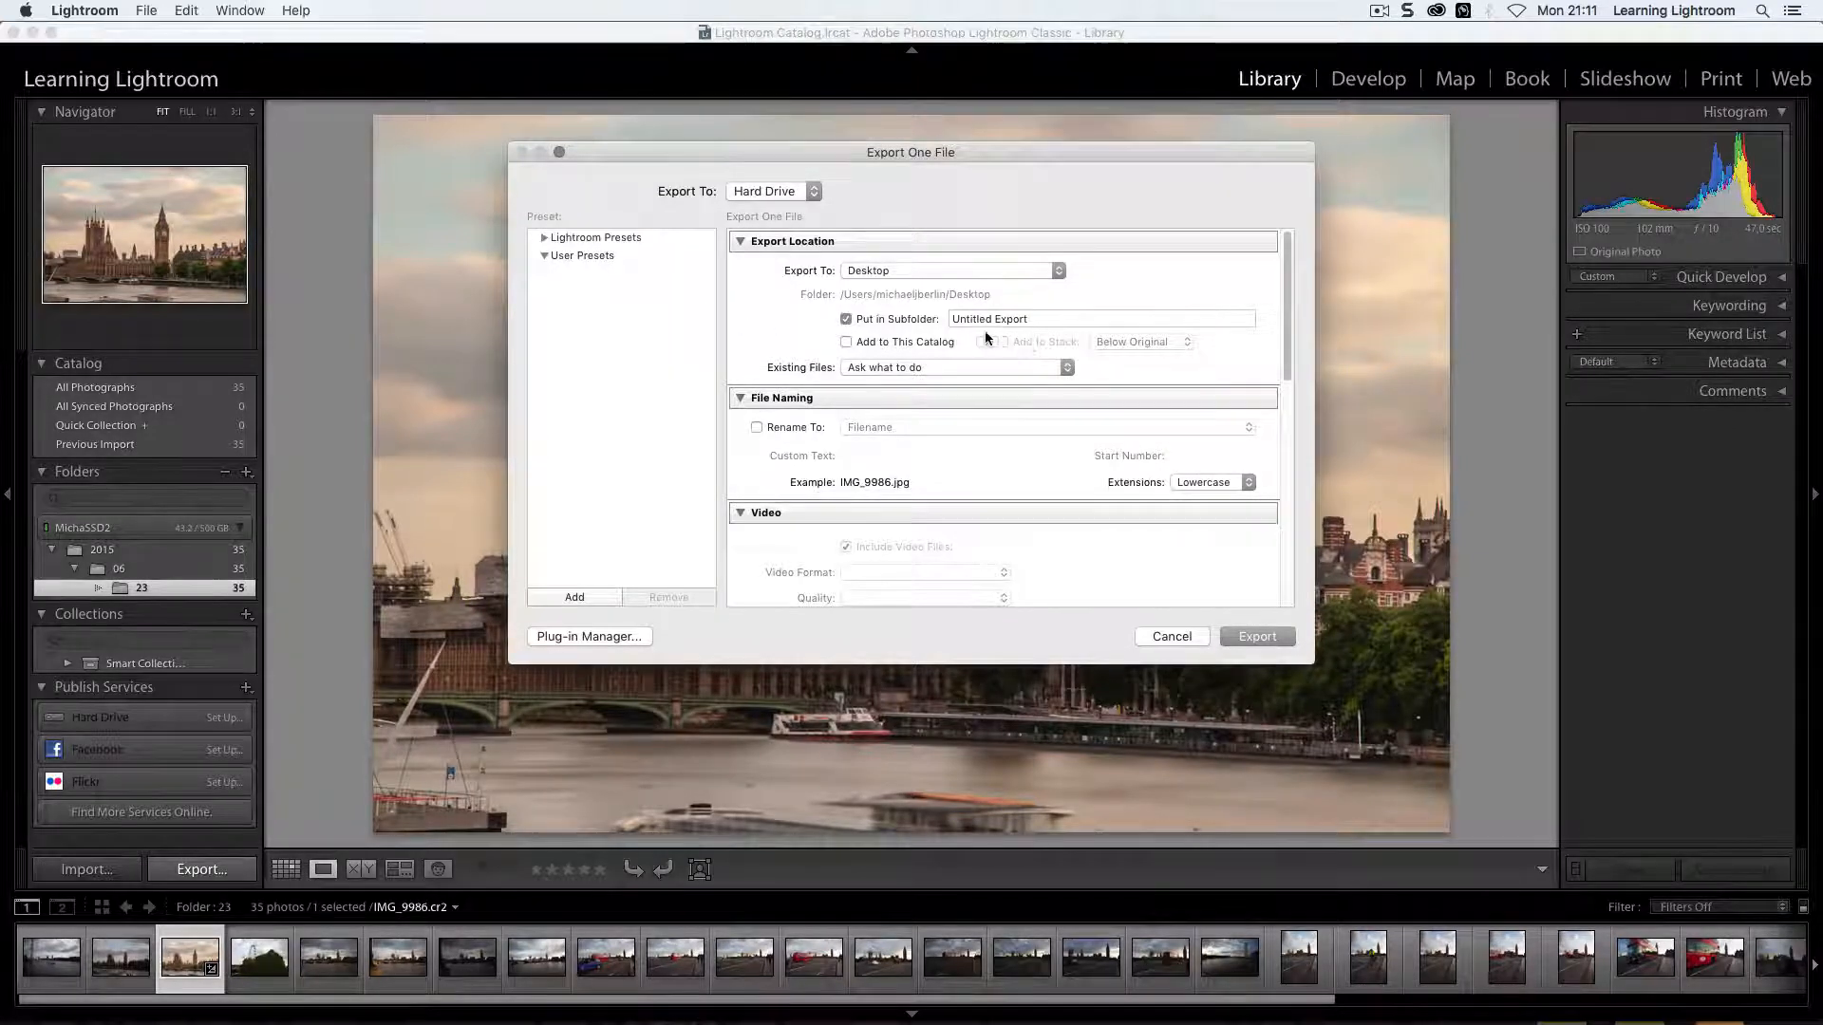
# Step: Set the export location to the specific folder My Photos/London on the Desktop, without putting the file in a subfolder
pyautogui.click(1004, 270)
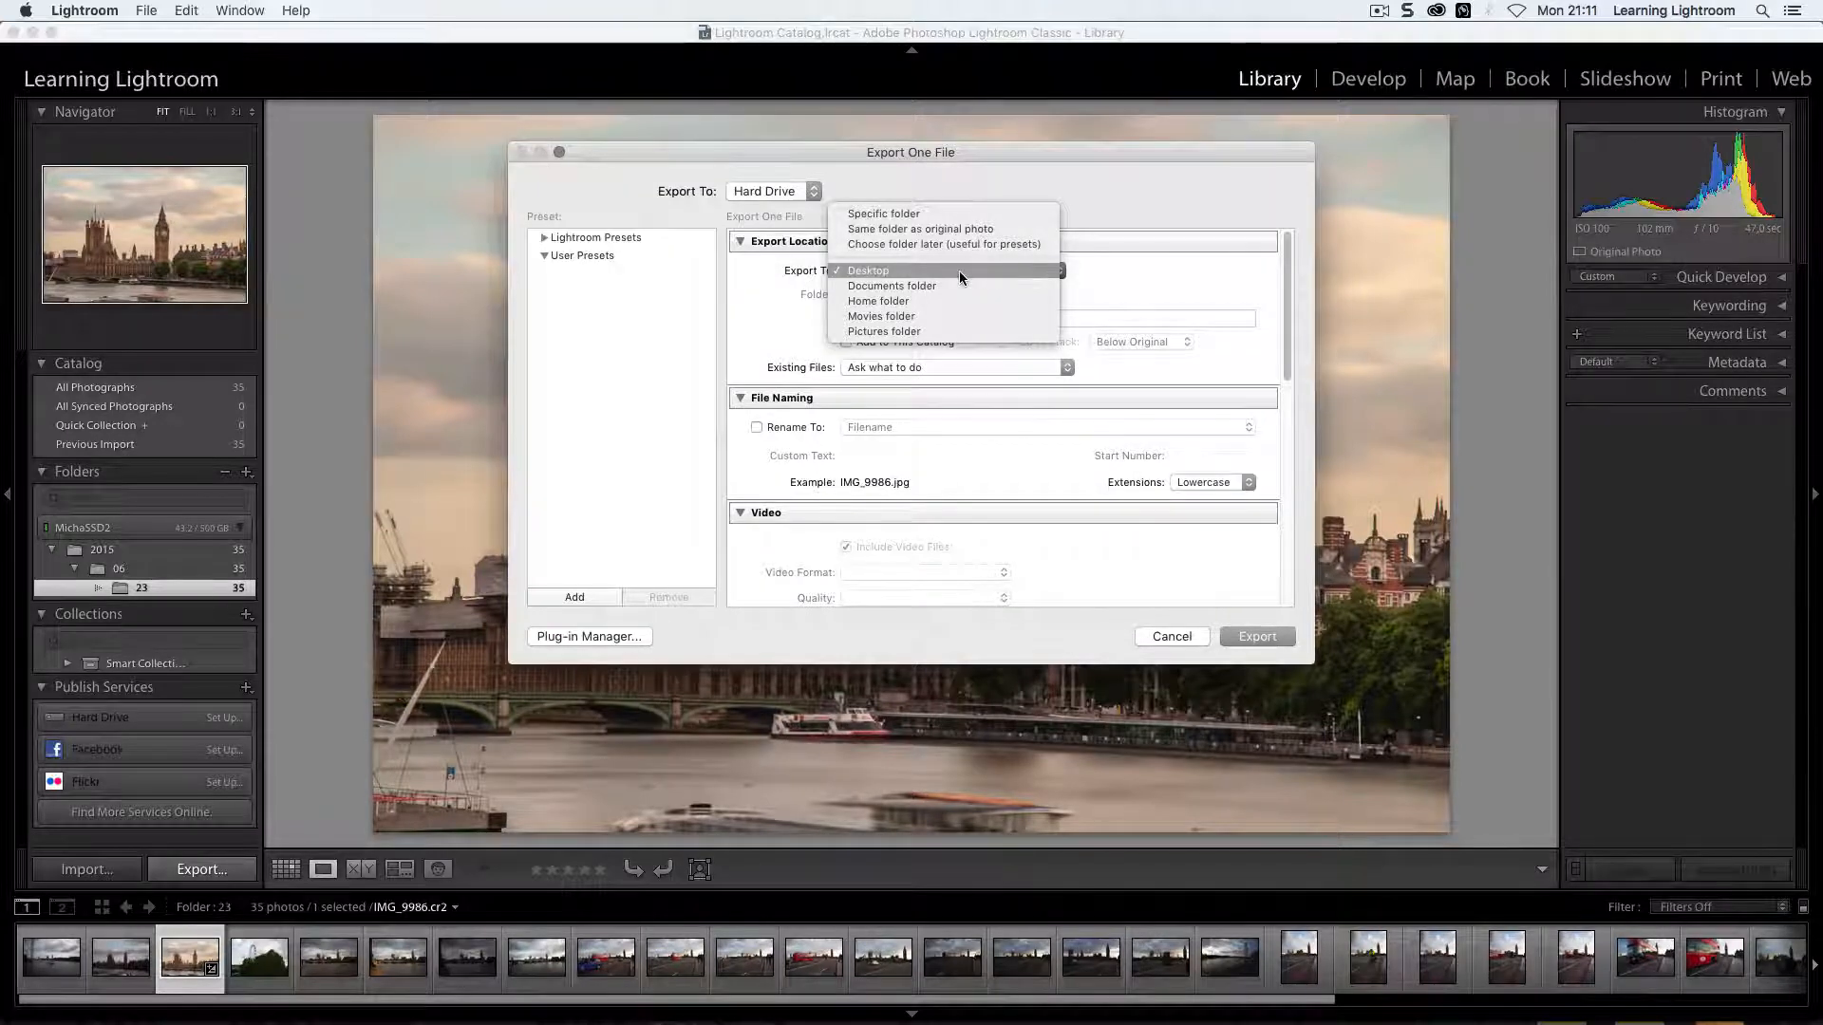
pyautogui.click(896, 215)
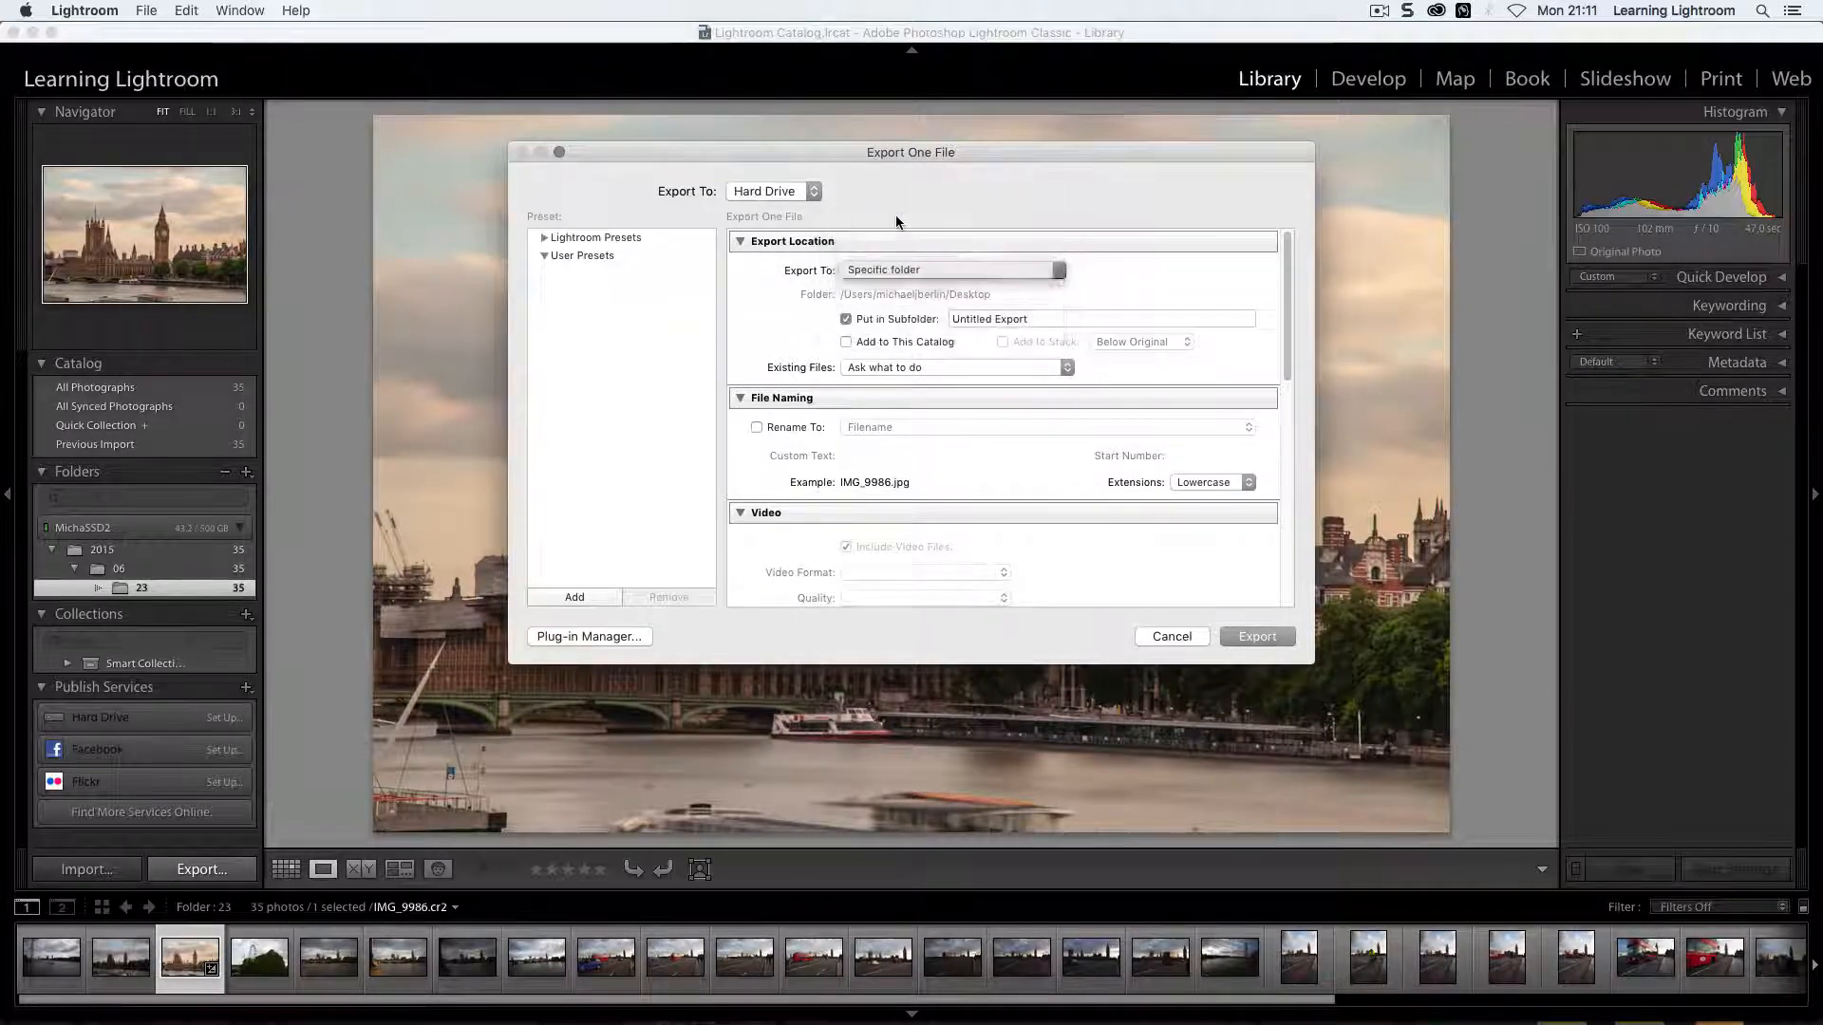
pyautogui.click(1210, 296)
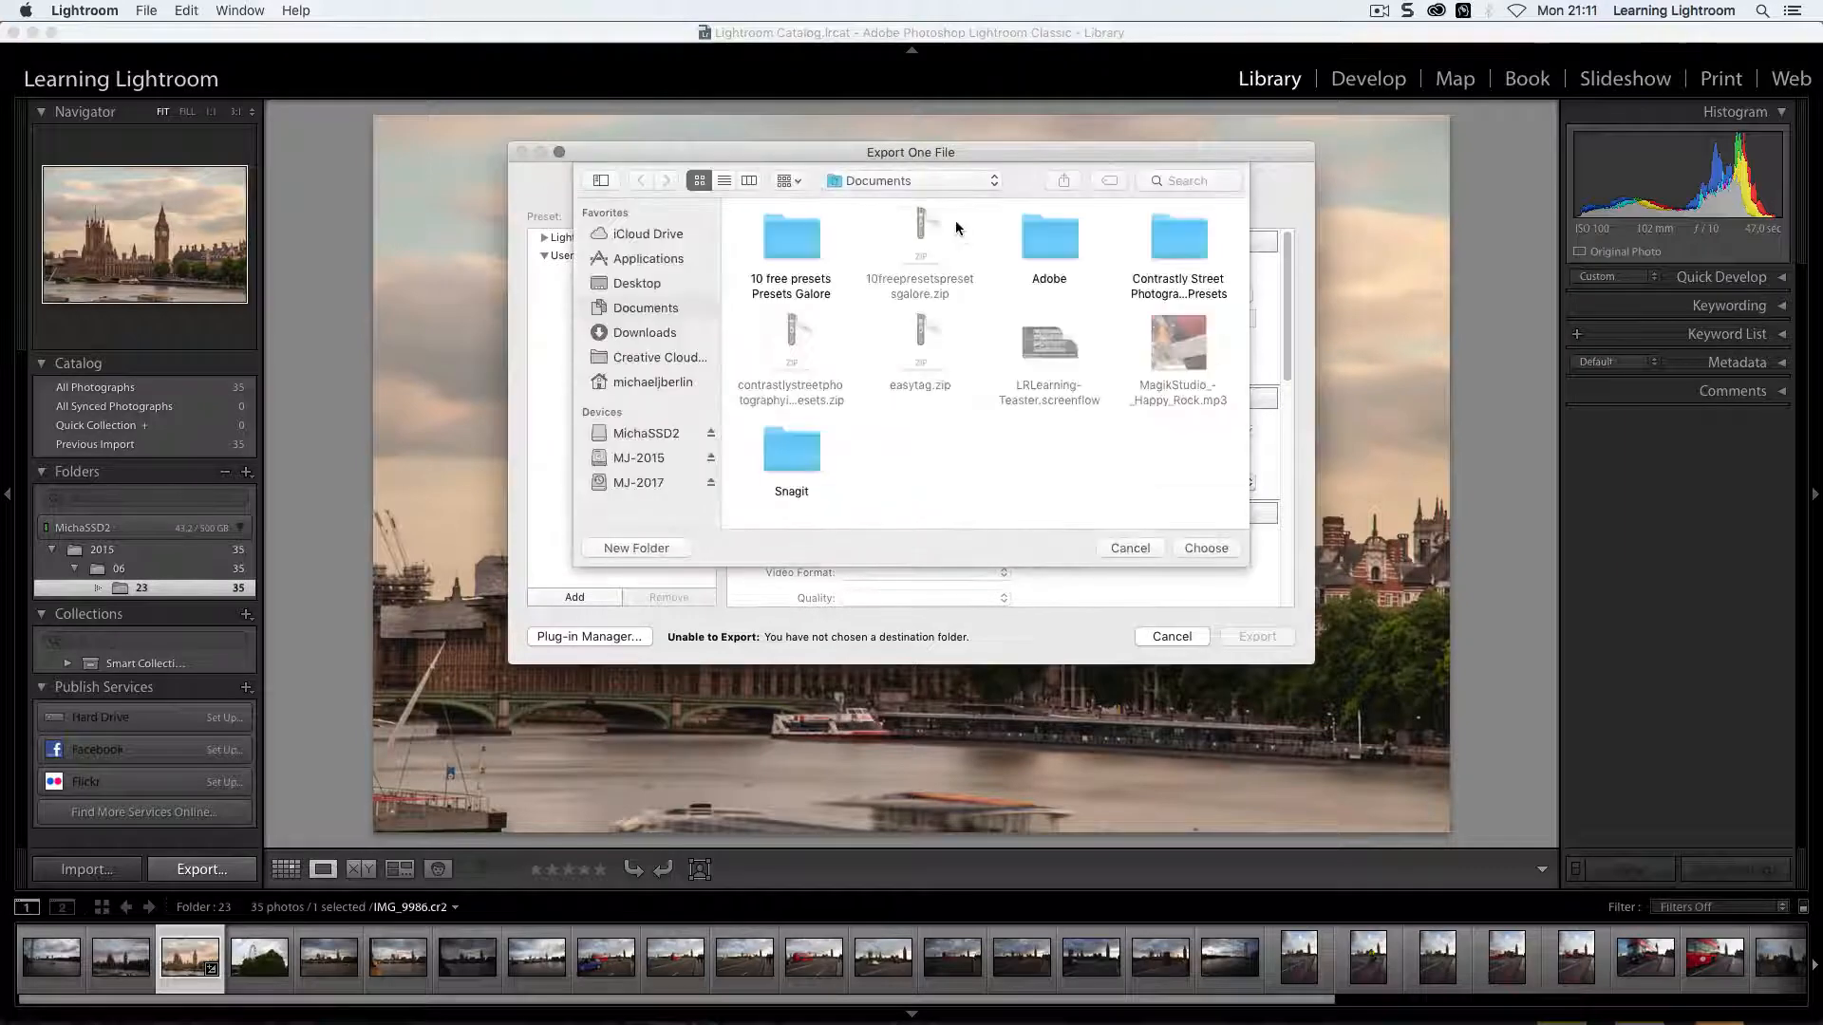
pyautogui.click(637, 283)
pyautogui.doubleClick(1043, 238)
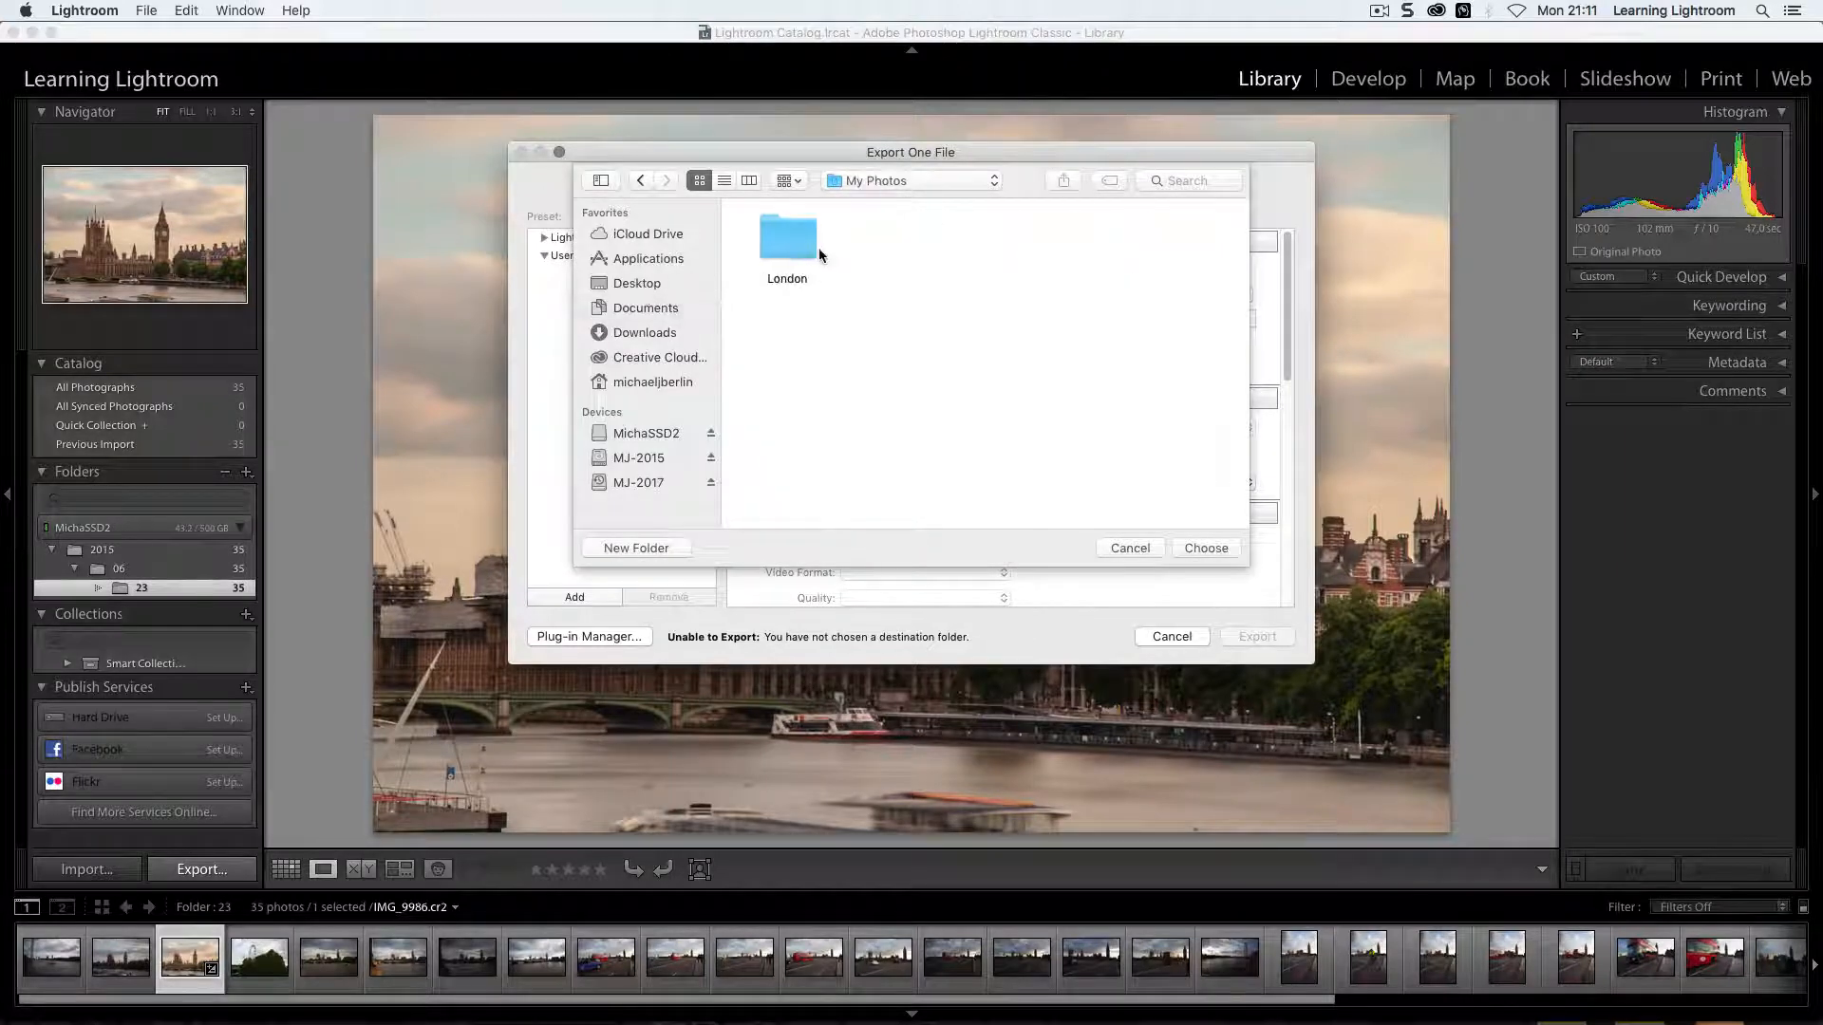
pyautogui.doubleClick(792, 239)
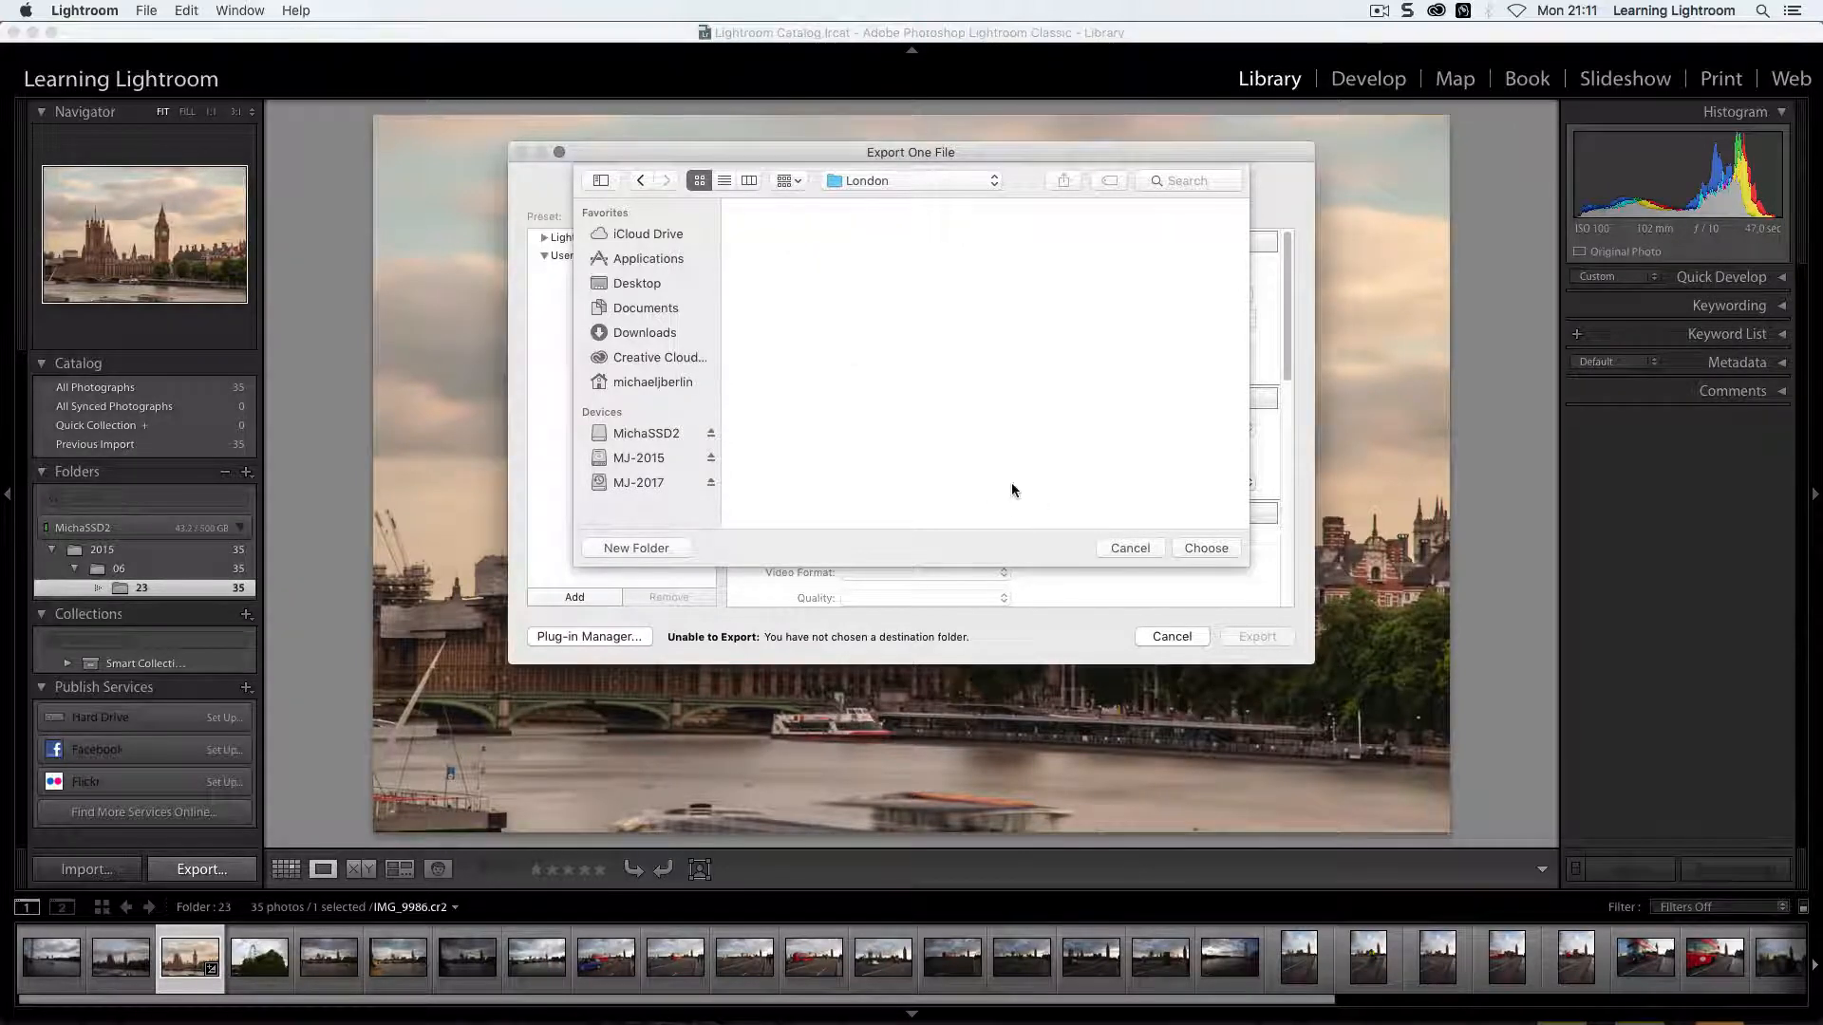
pyautogui.click(1205, 549)
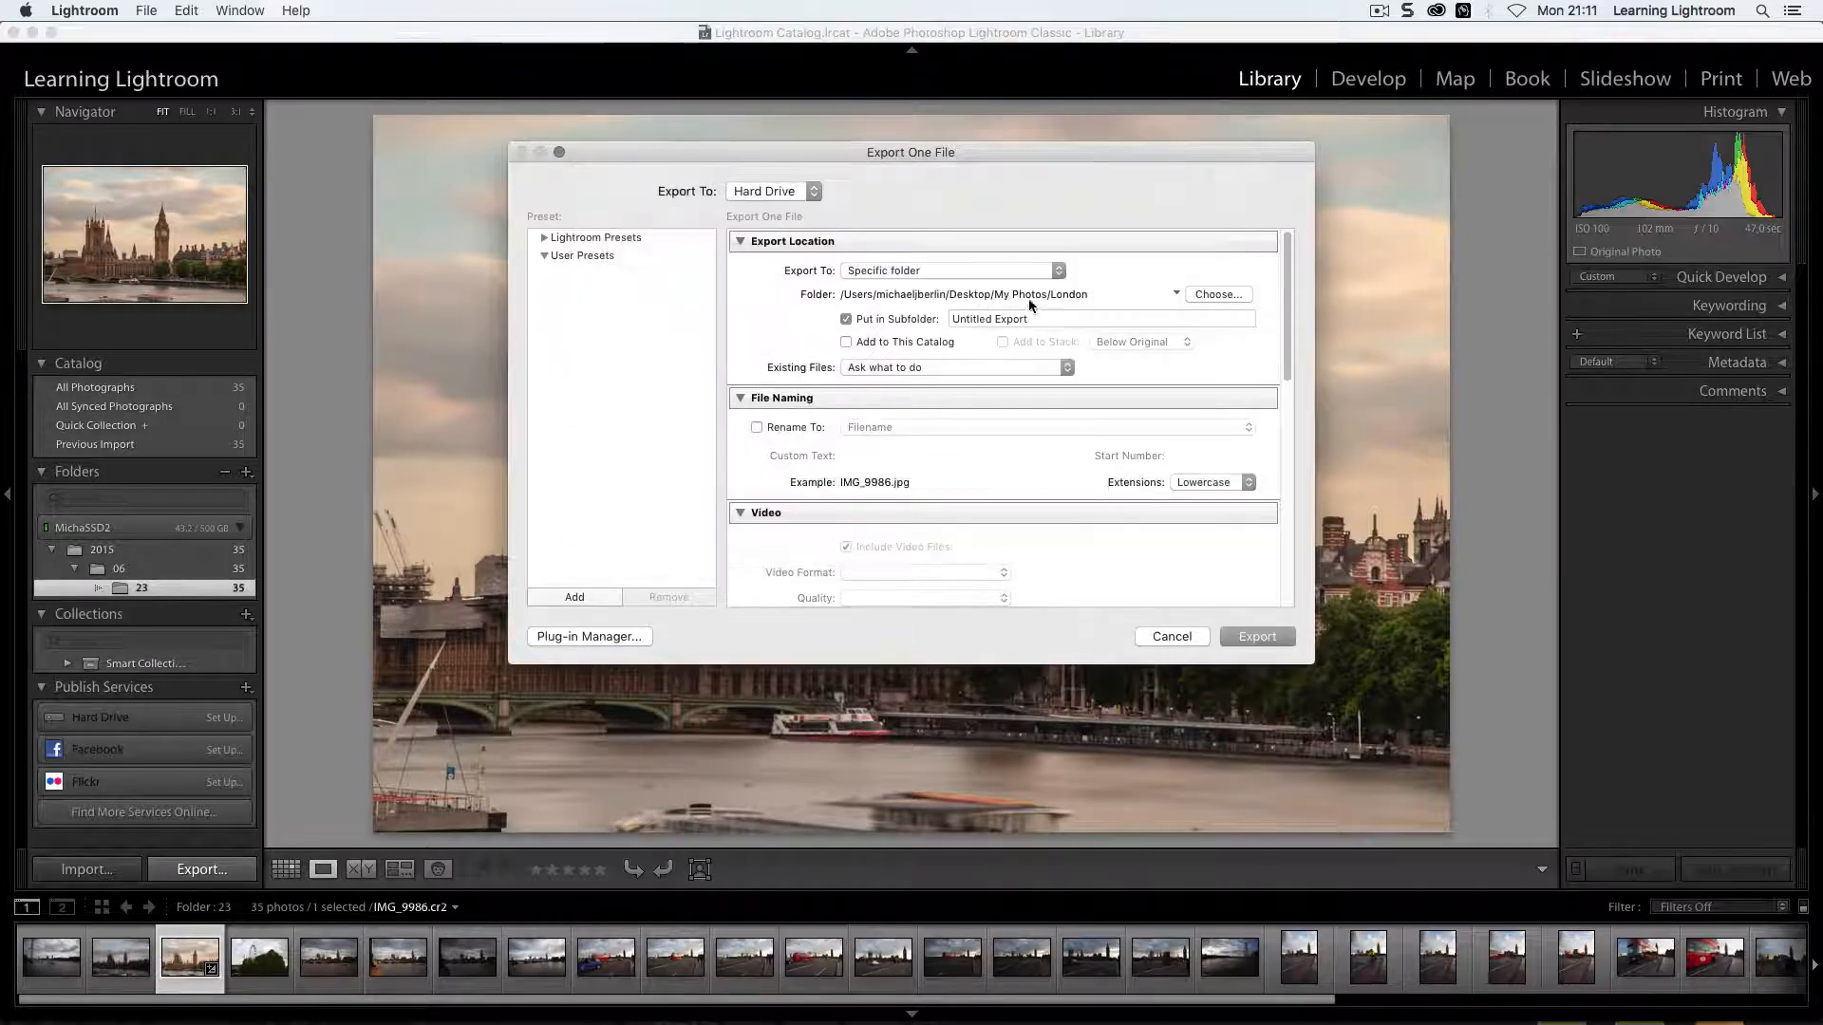
pyautogui.click(846, 319)
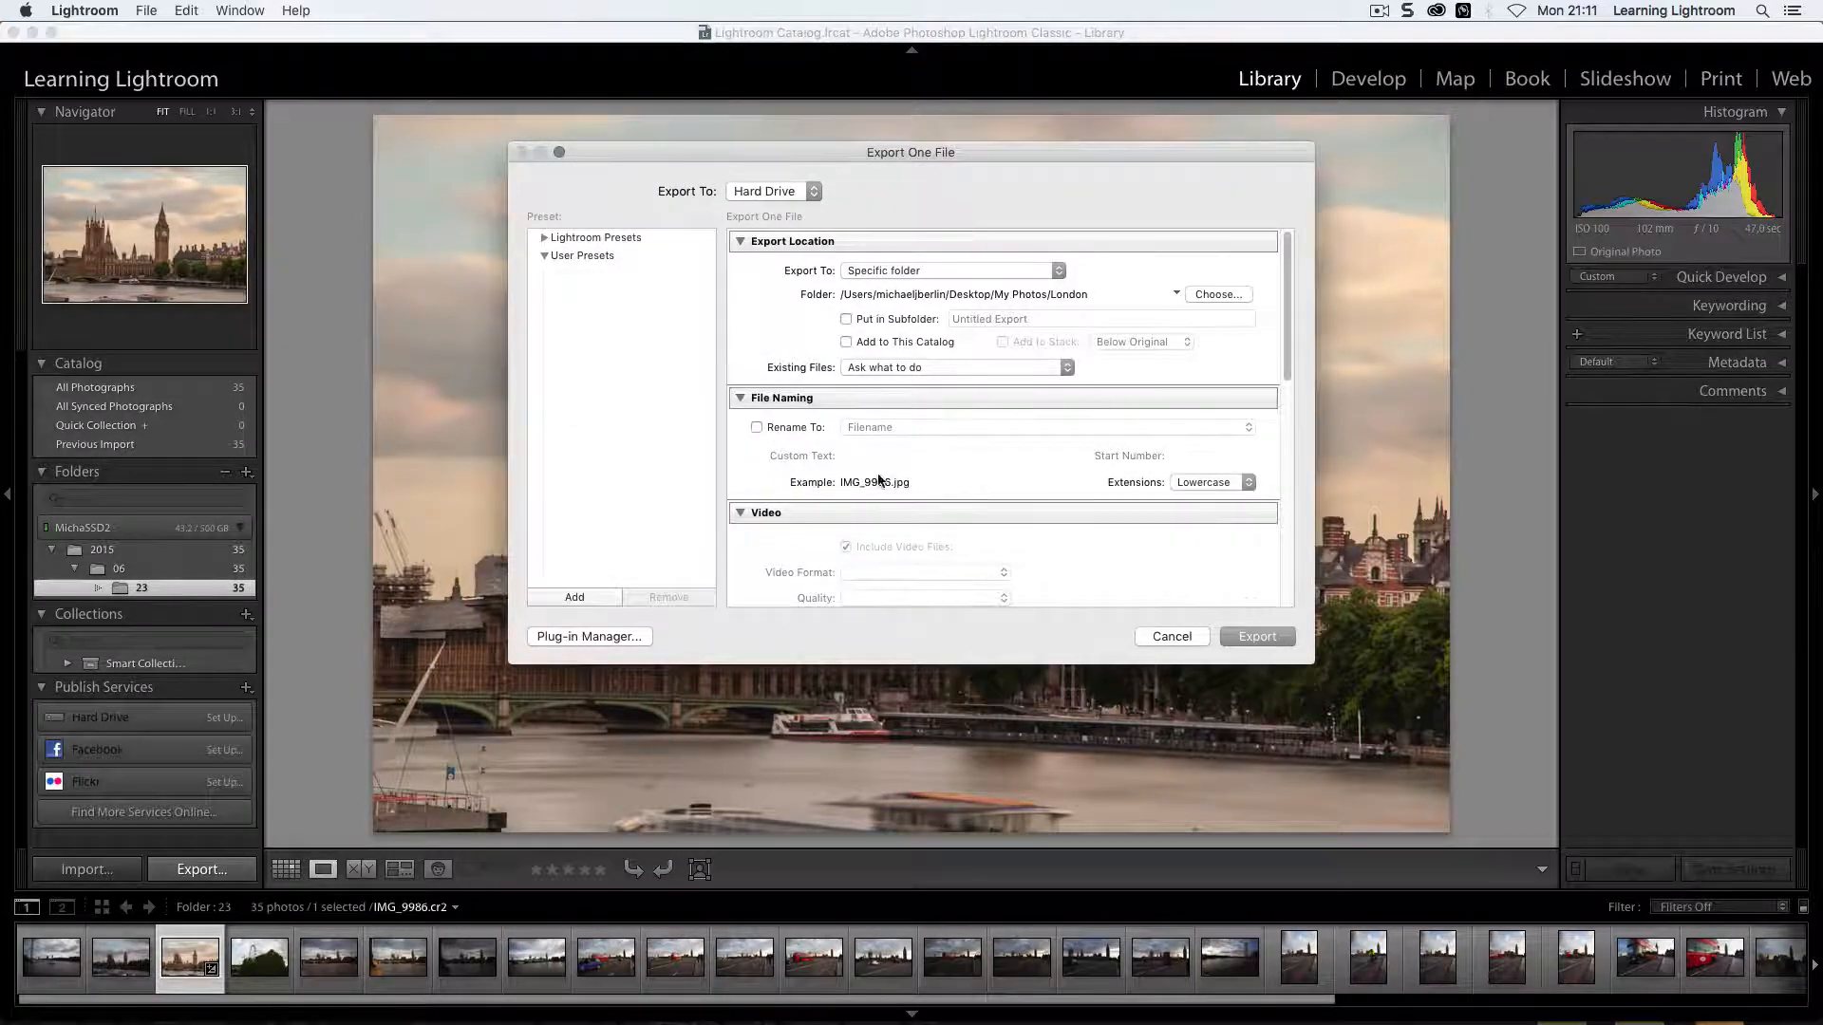
# Step: Export the photo in JPEG format at quality 100
pyautogui.scroll(-5, 879, 471)
pyautogui.click(890, 430)
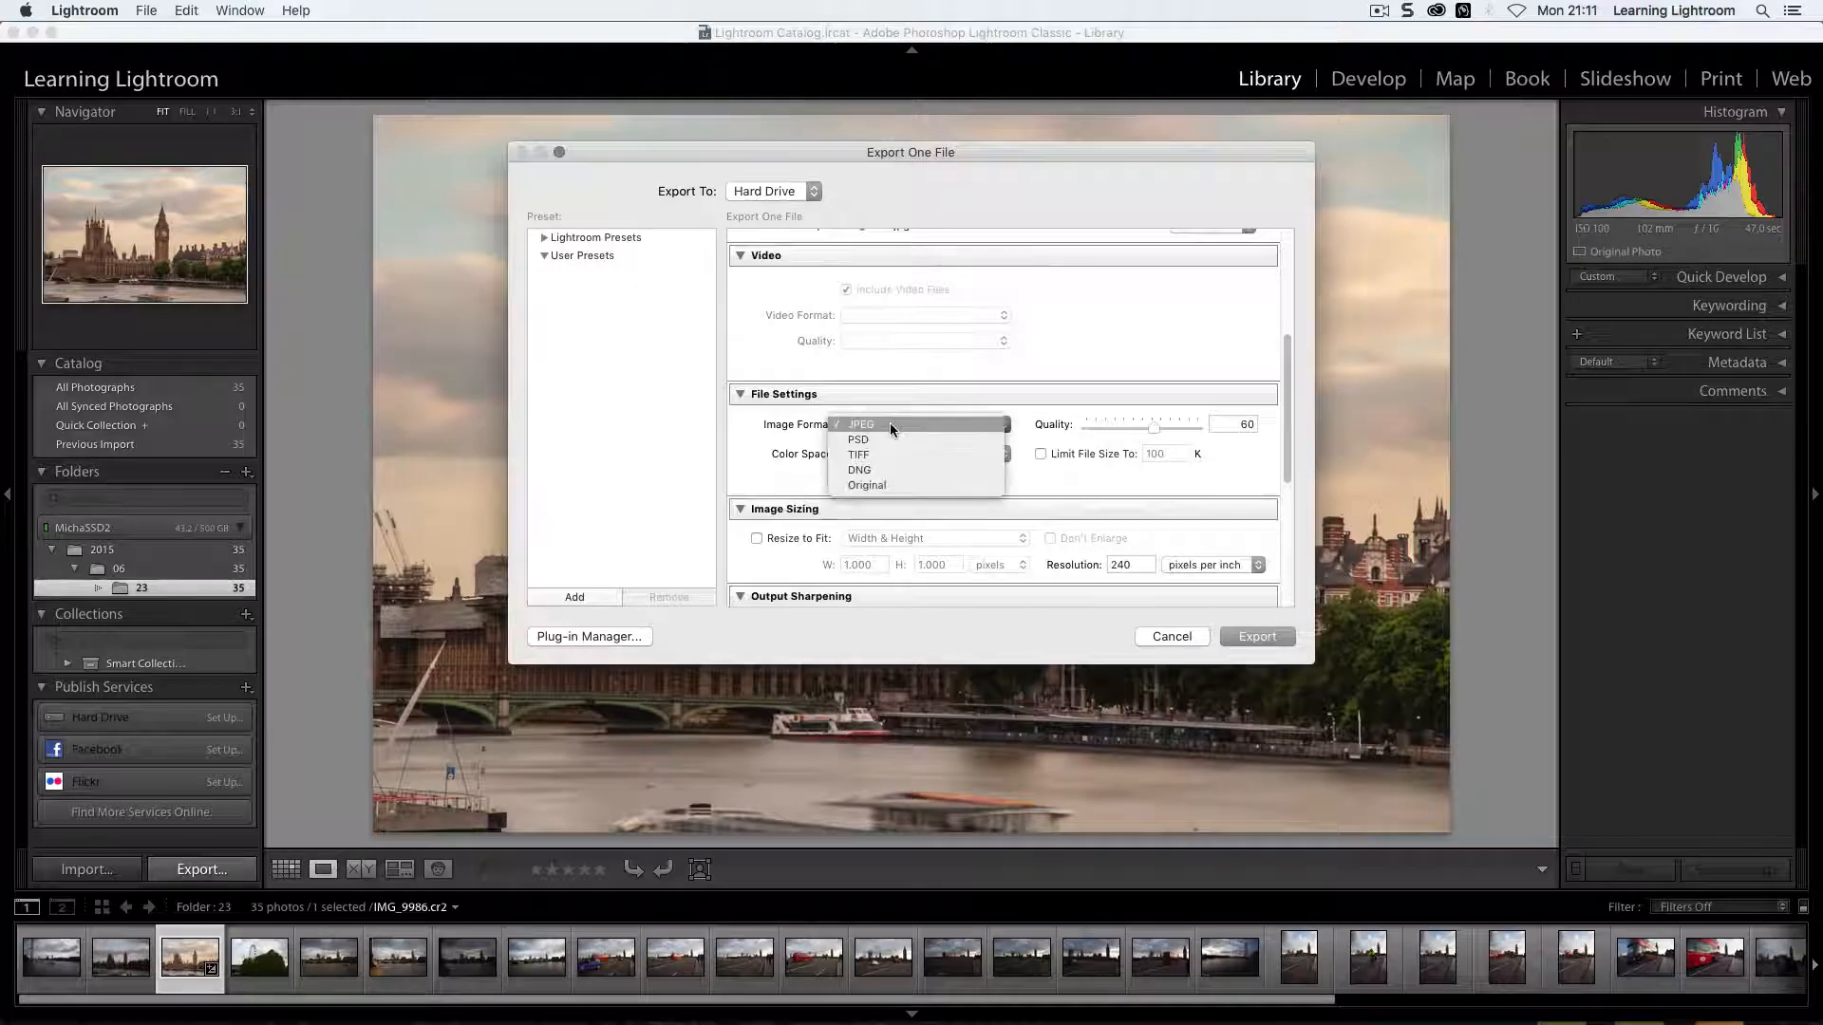
pyautogui.click(896, 423)
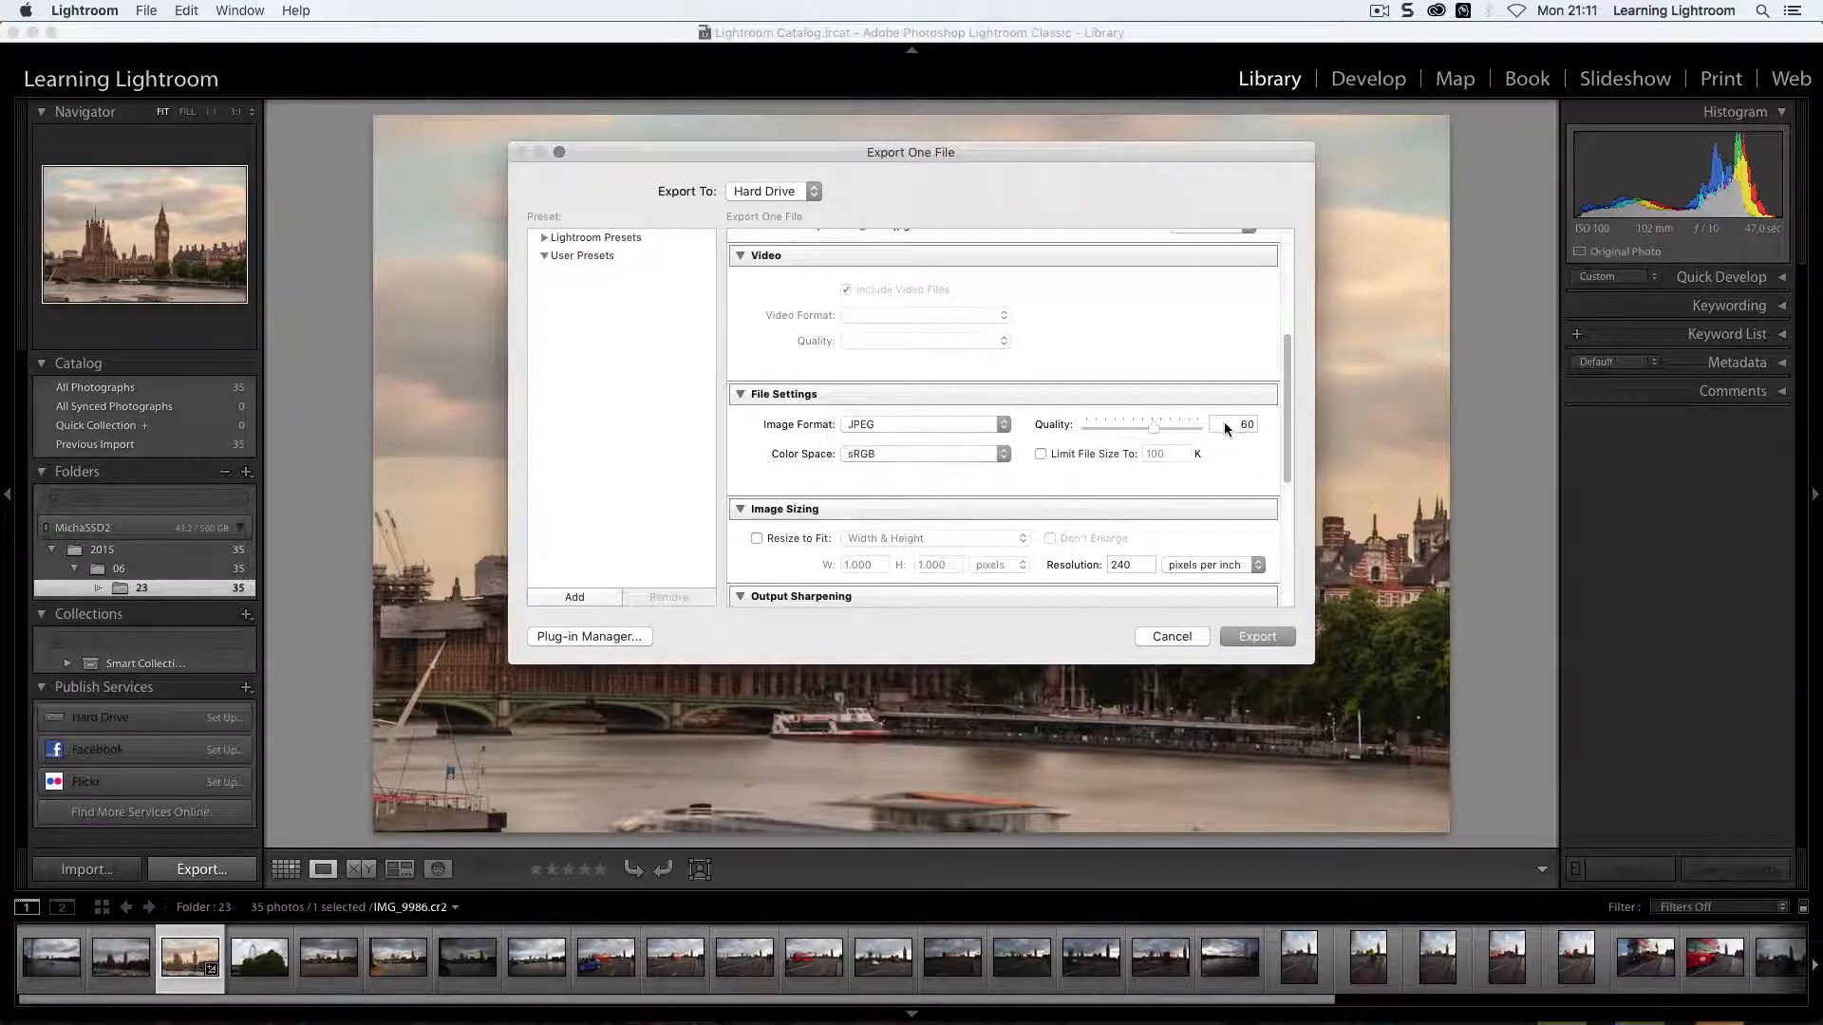
pyautogui.click(1244, 424)
pyautogui.write('100')
pyautogui.click(754, 453)
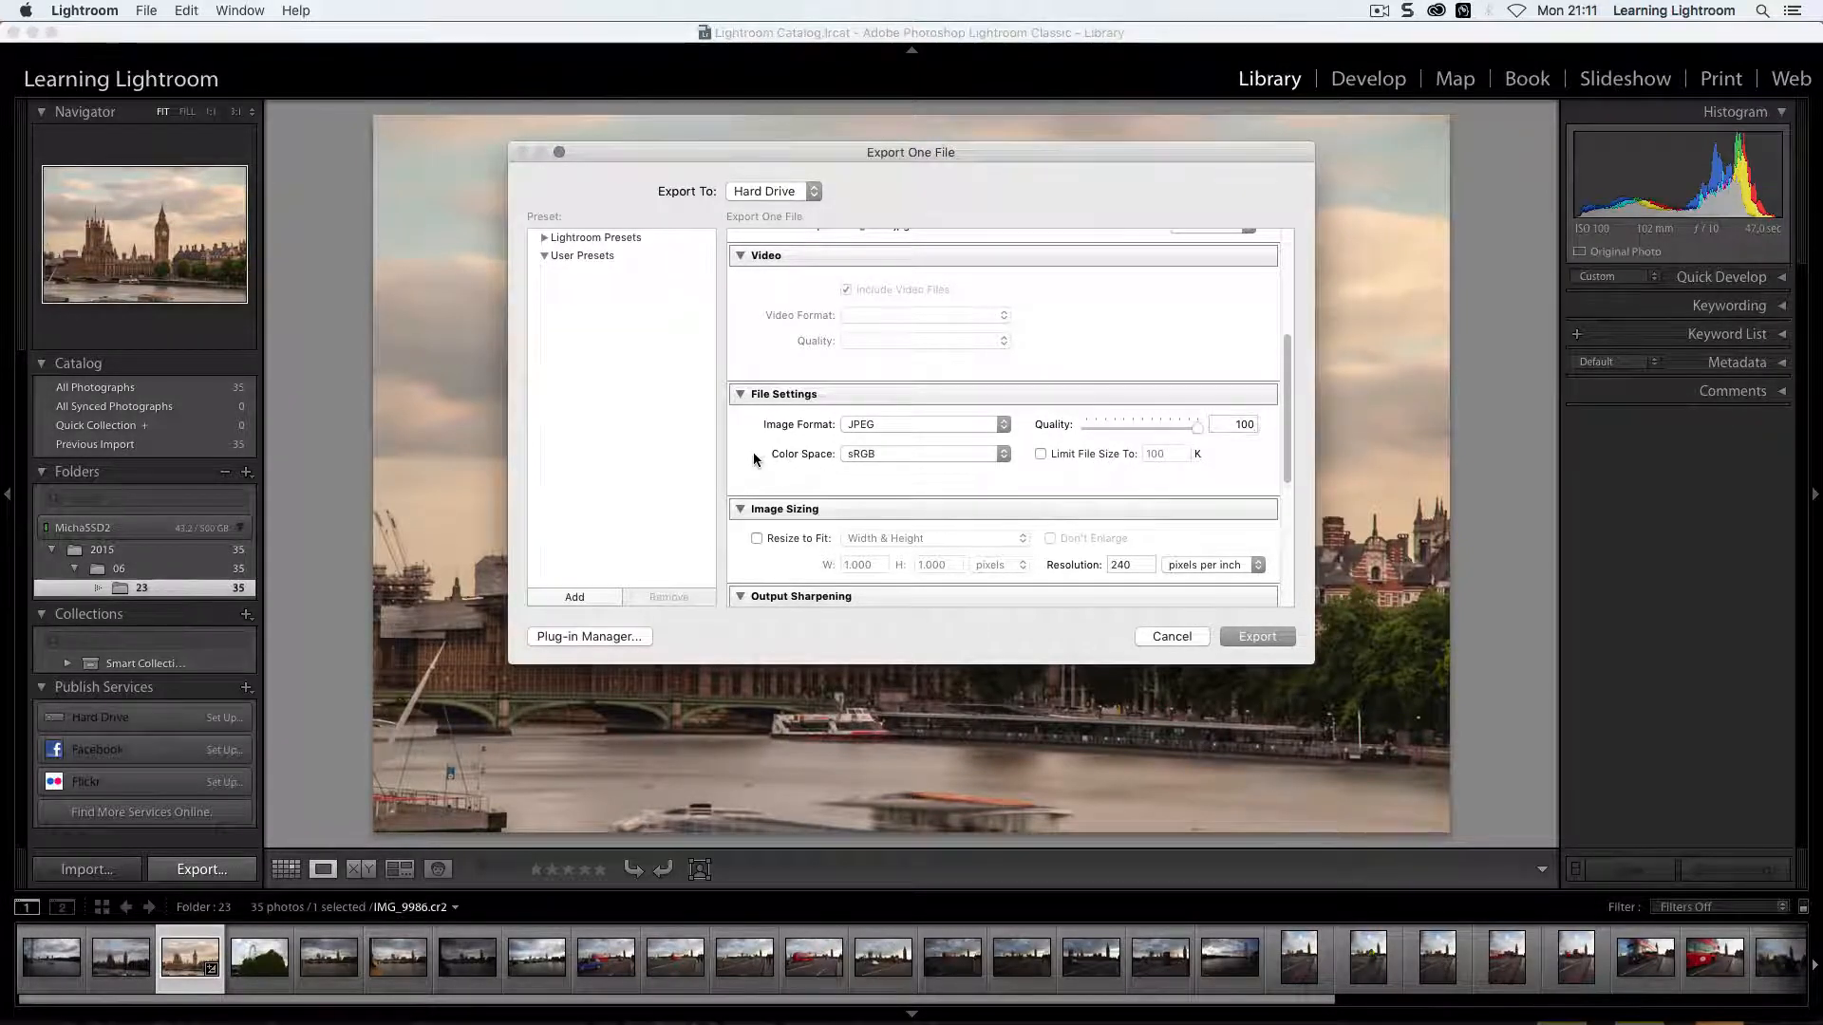
pyautogui.scroll(-2, 754, 454)
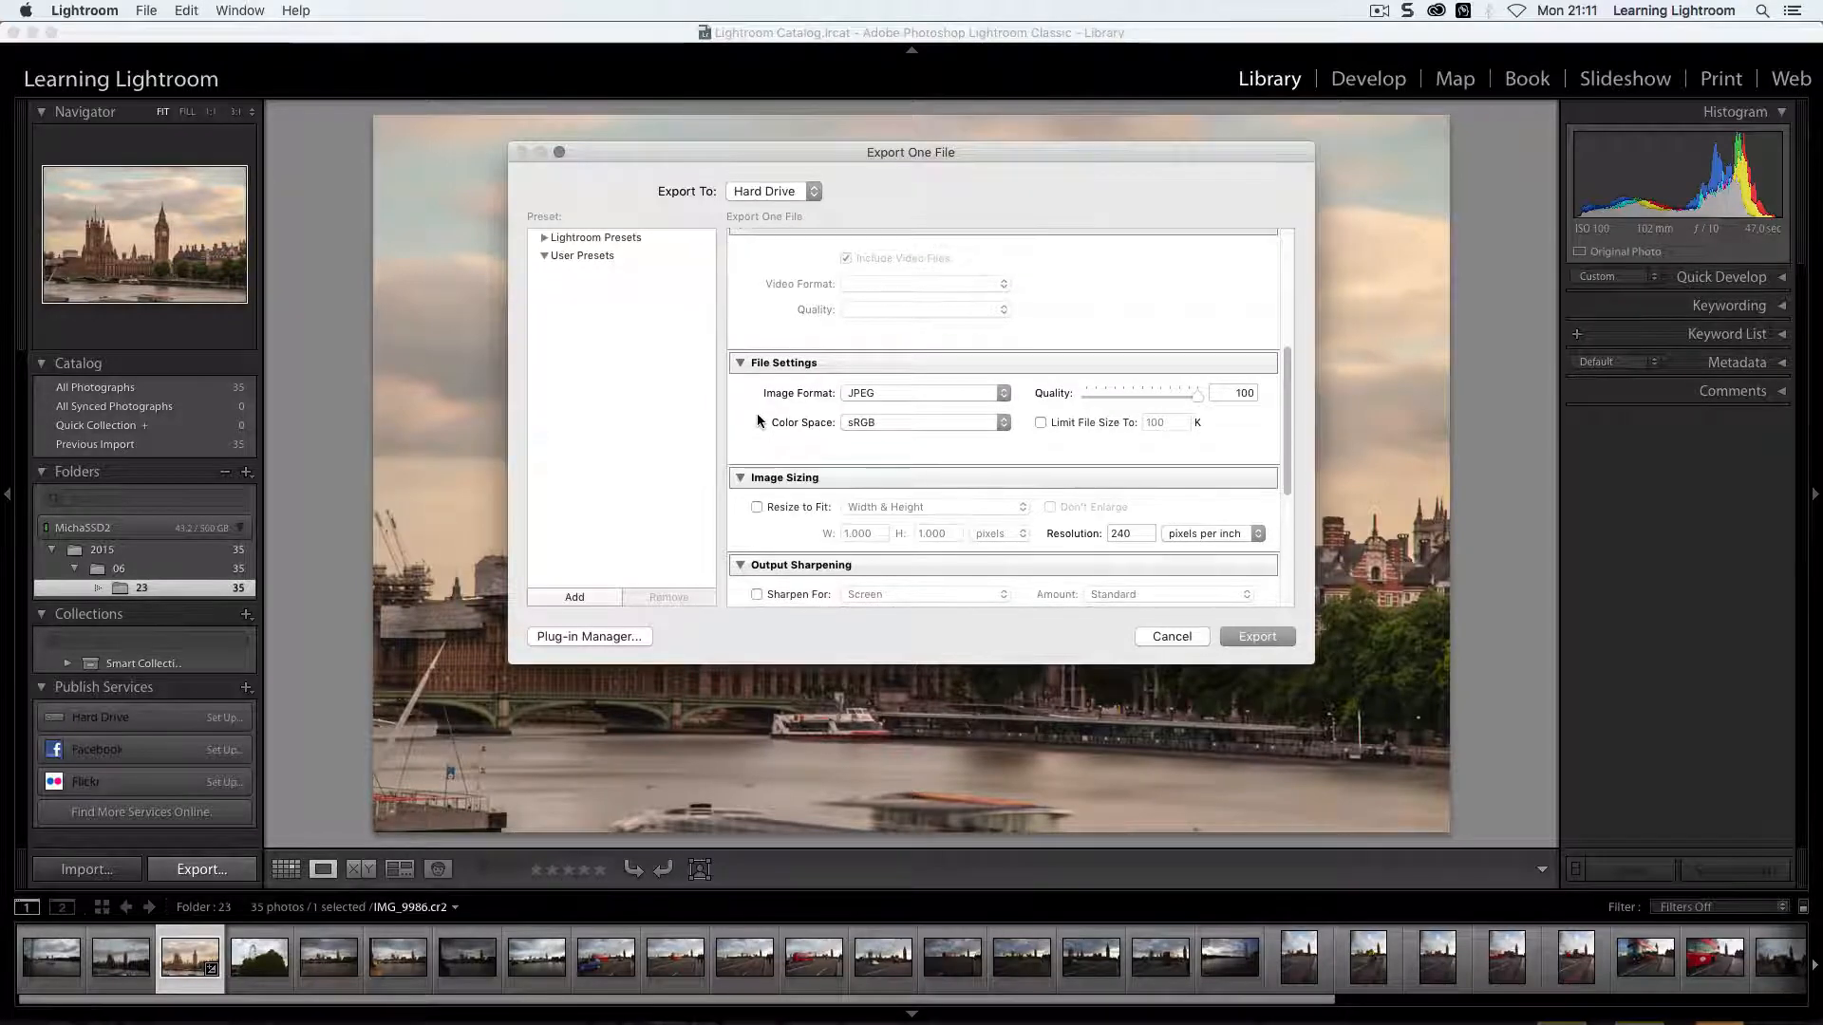
pyautogui.scroll(10, 764, 392)
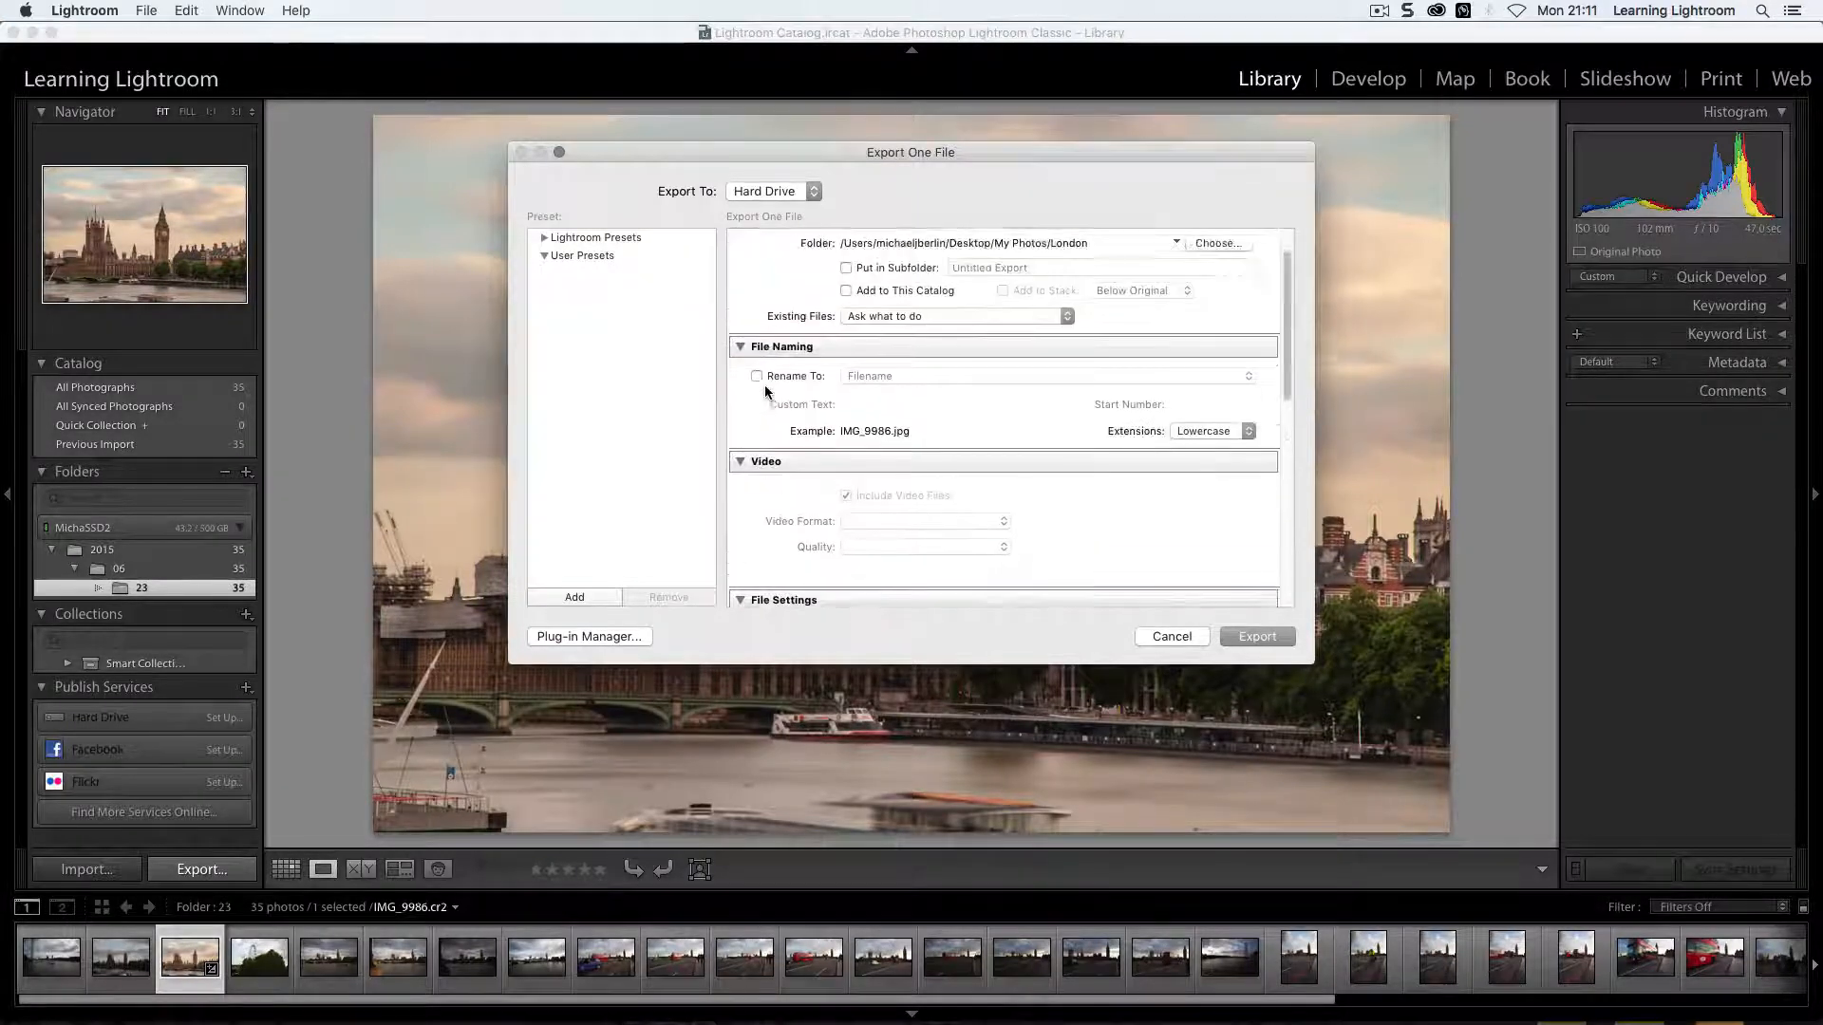
pyautogui.scroll(-10, 766, 392)
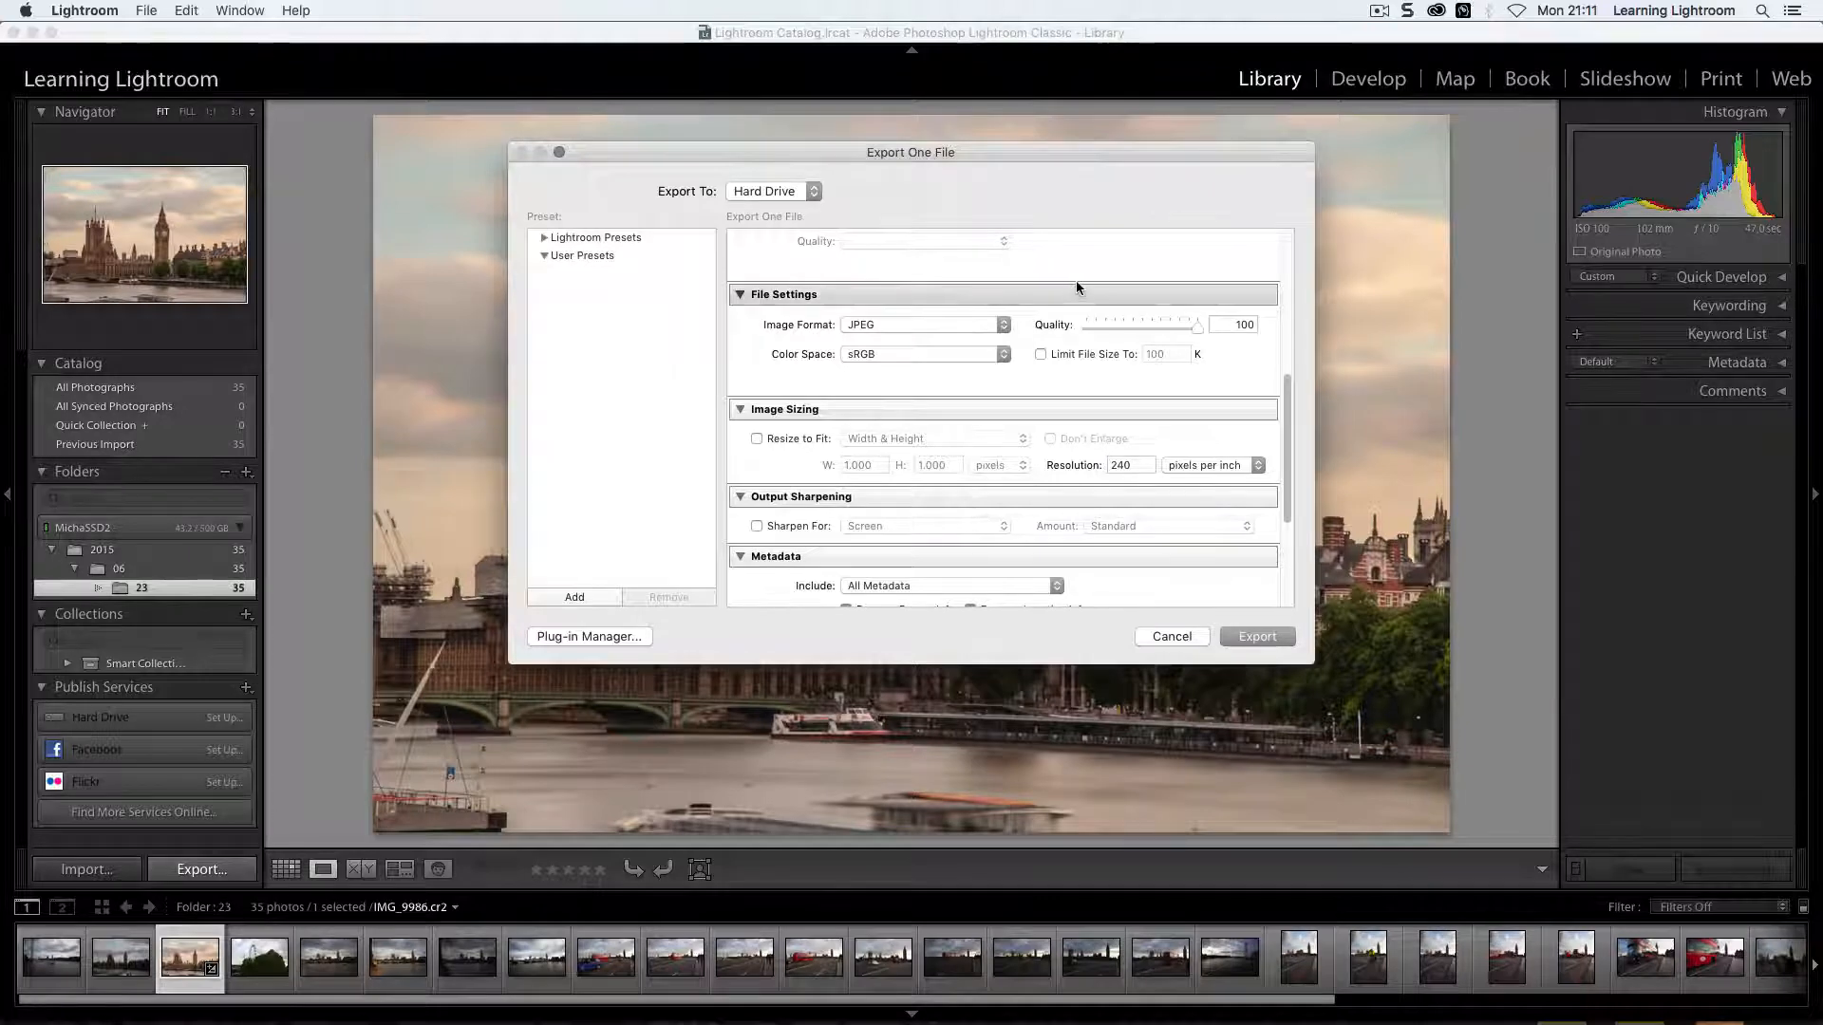
pyautogui.click(1257, 635)
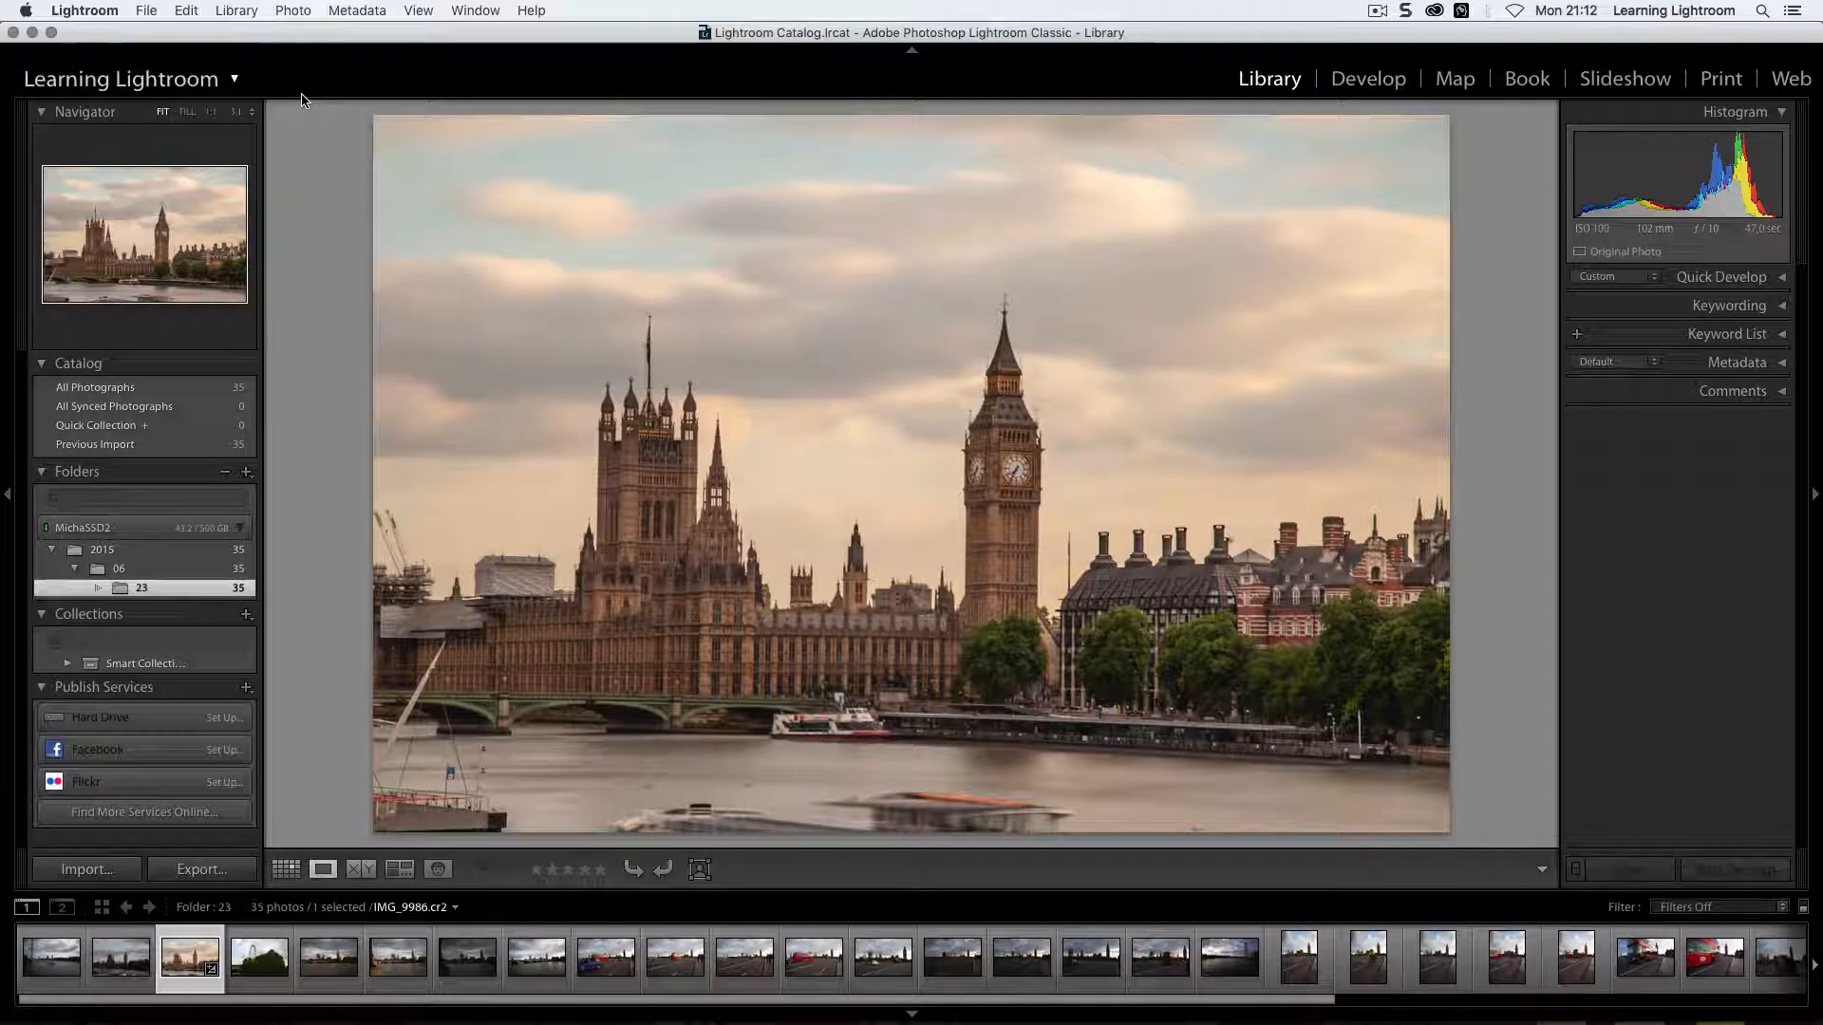
# Step: Switch to Finder, open the Desktop in a new tab and preview the exported IMG_9986.jpg in My Photos/London
pyautogui.press('super+Tab')
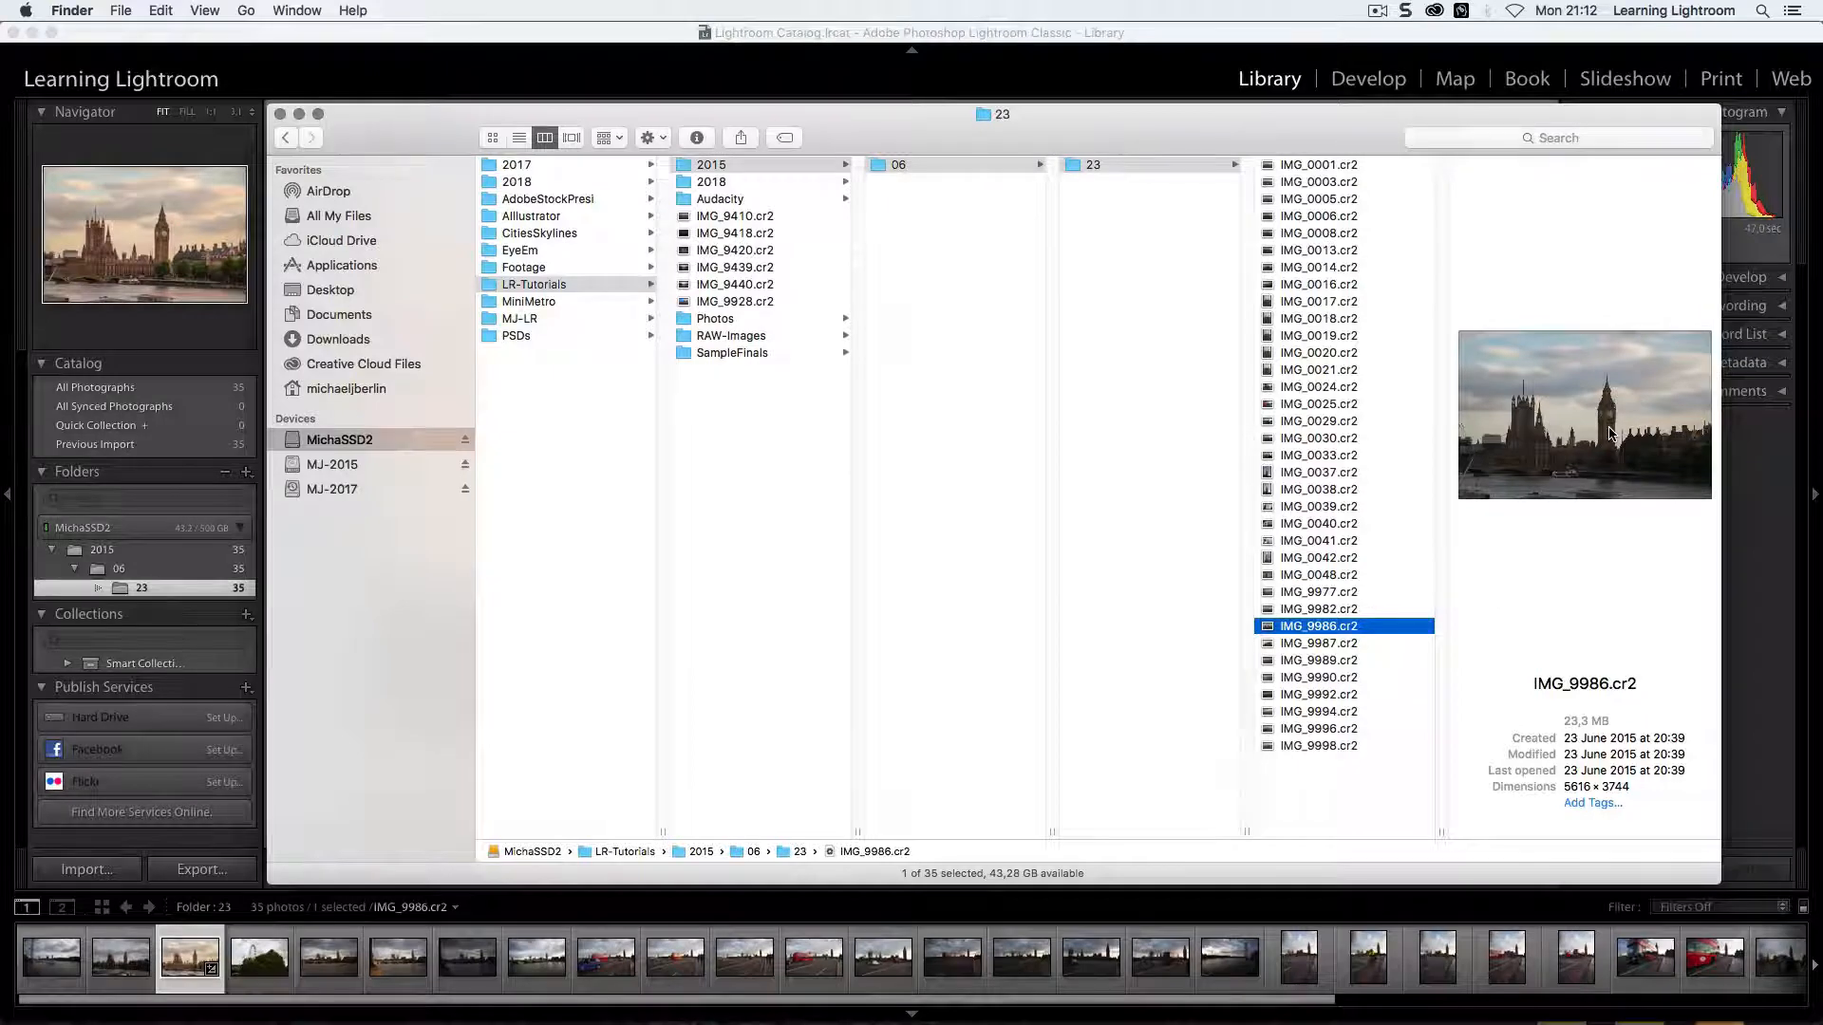
pyautogui.rightClick(340, 290)
pyautogui.click(392, 300)
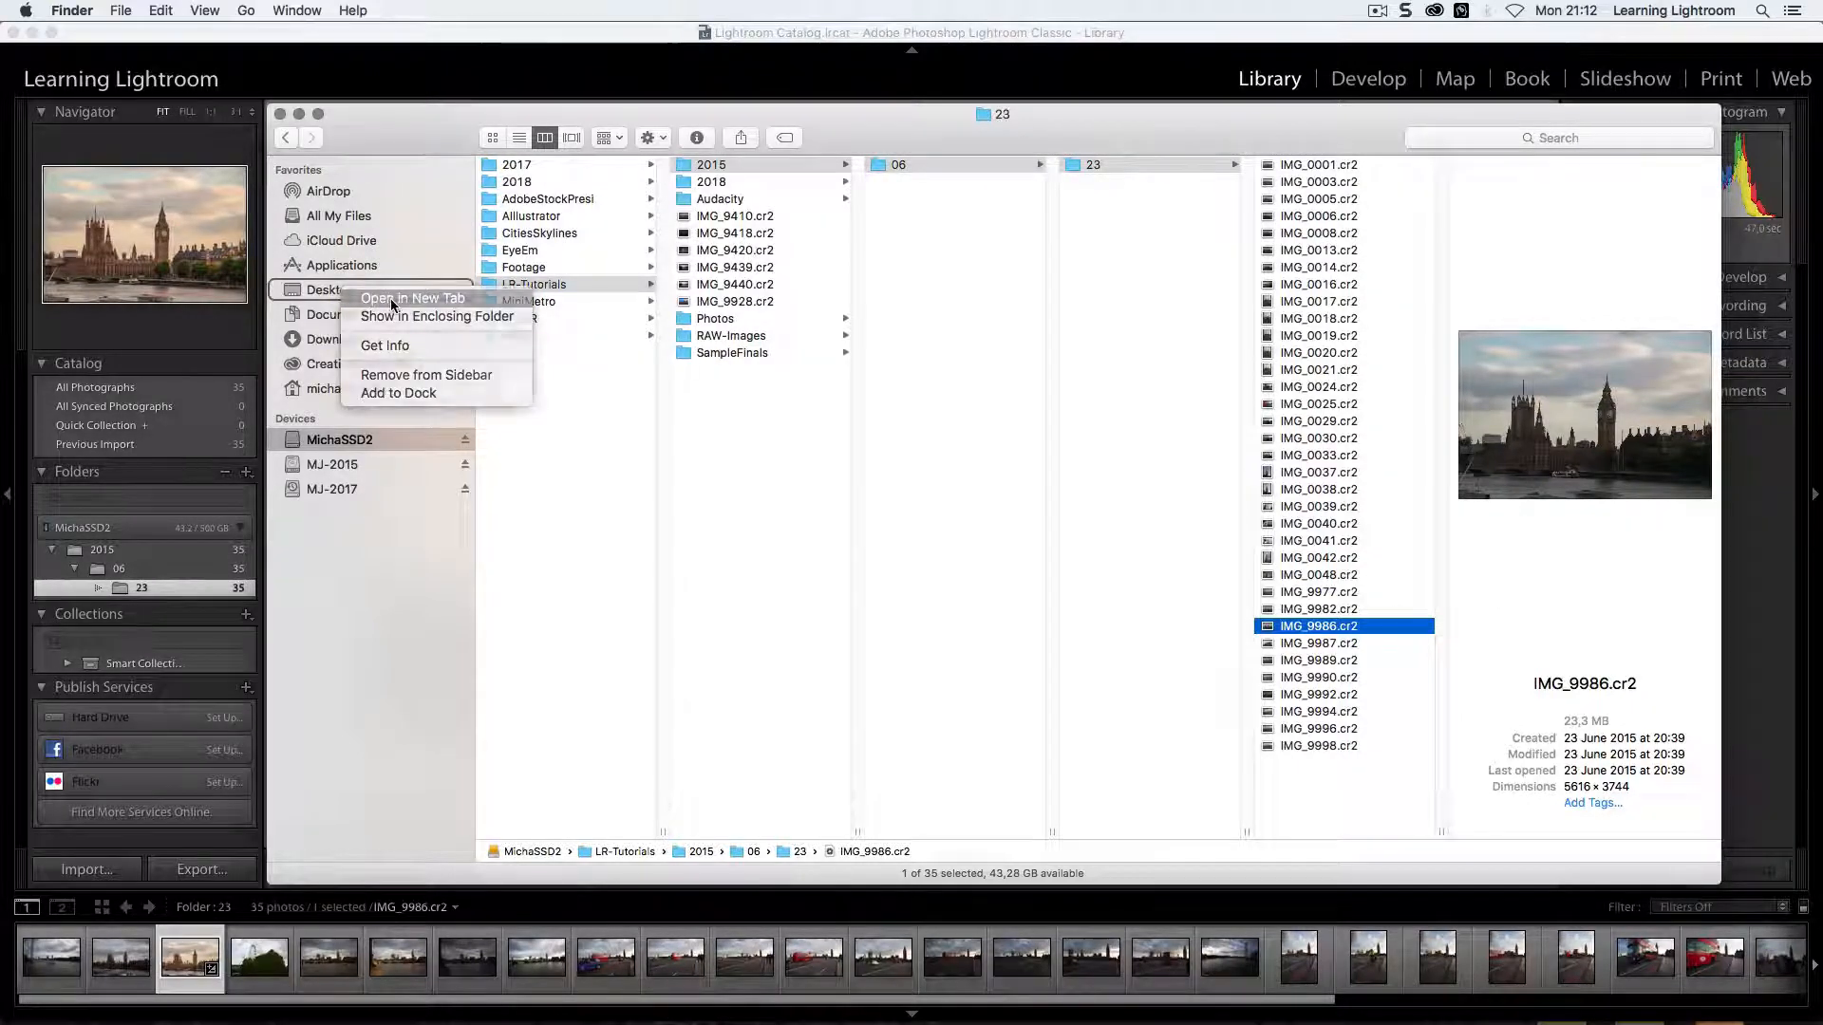
pyautogui.click(446, 221)
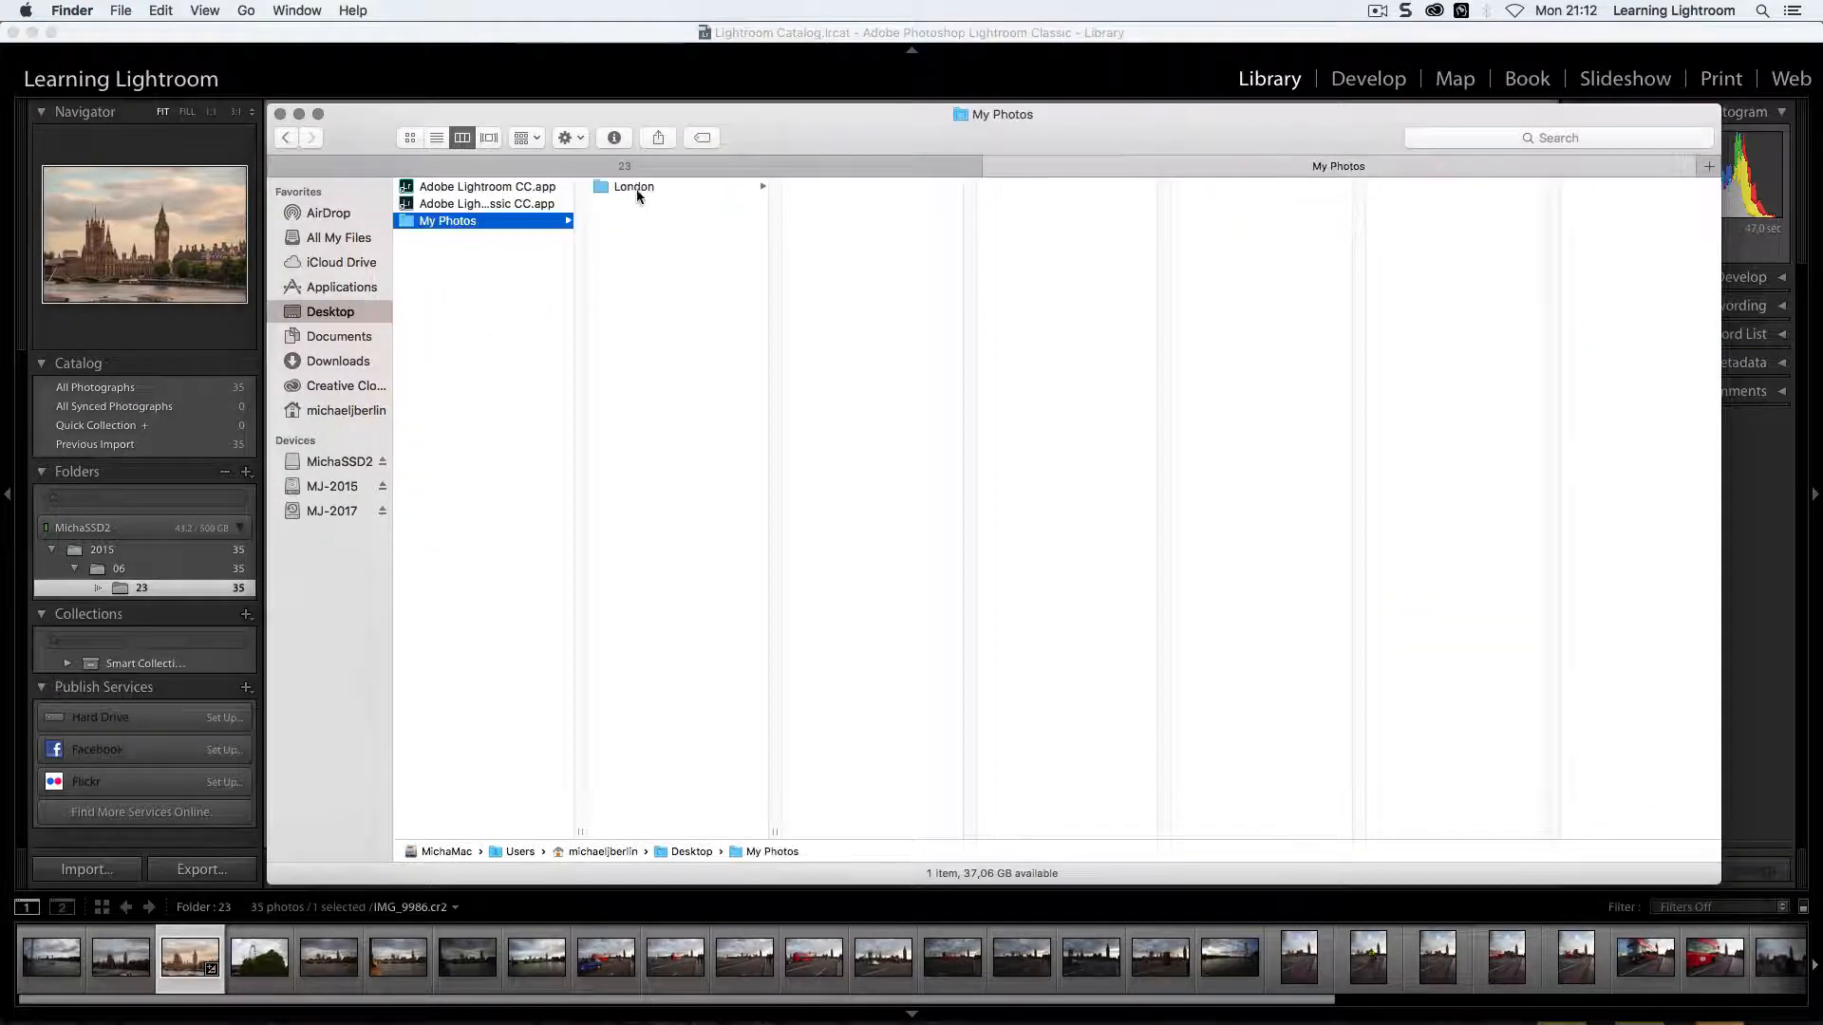
pyautogui.click(636, 186)
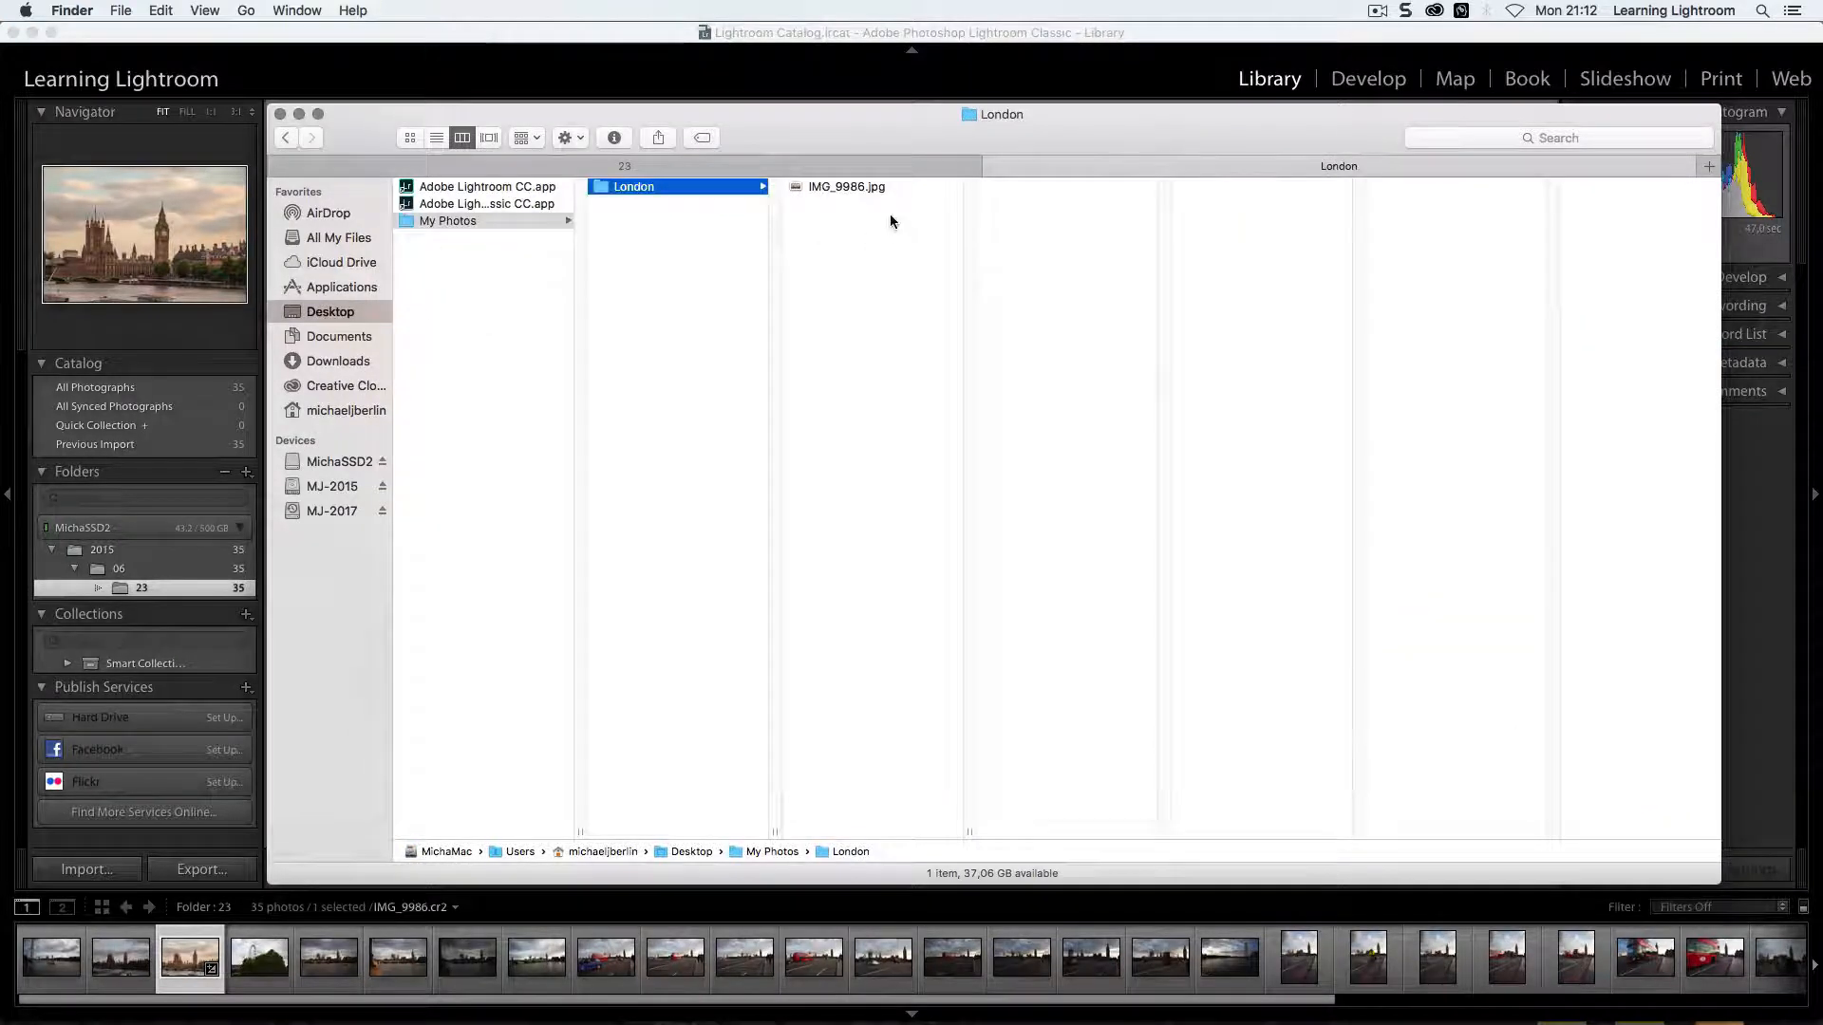
pyautogui.click(842, 187)
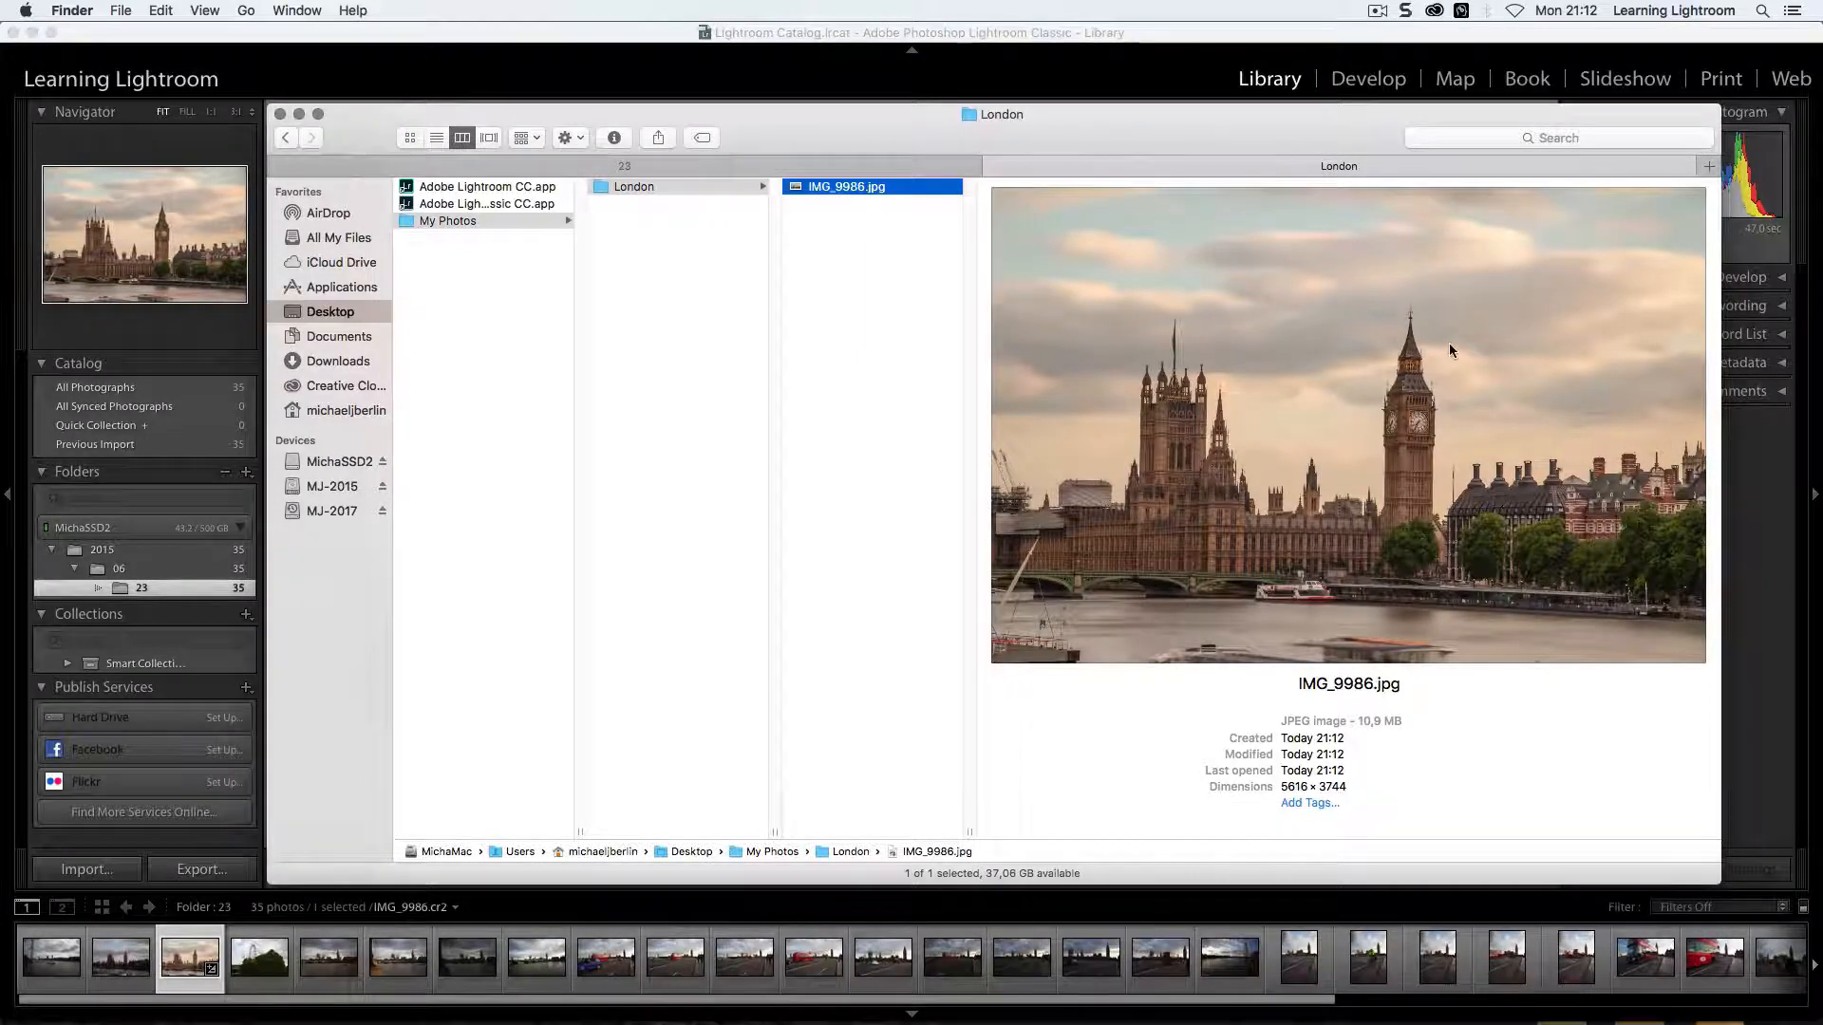
# Step: Compare the edited photo in Lightroom with the exported IMG_9986.jpg in Finder, ending back in Lightroom
pyautogui.press('super+Tab')
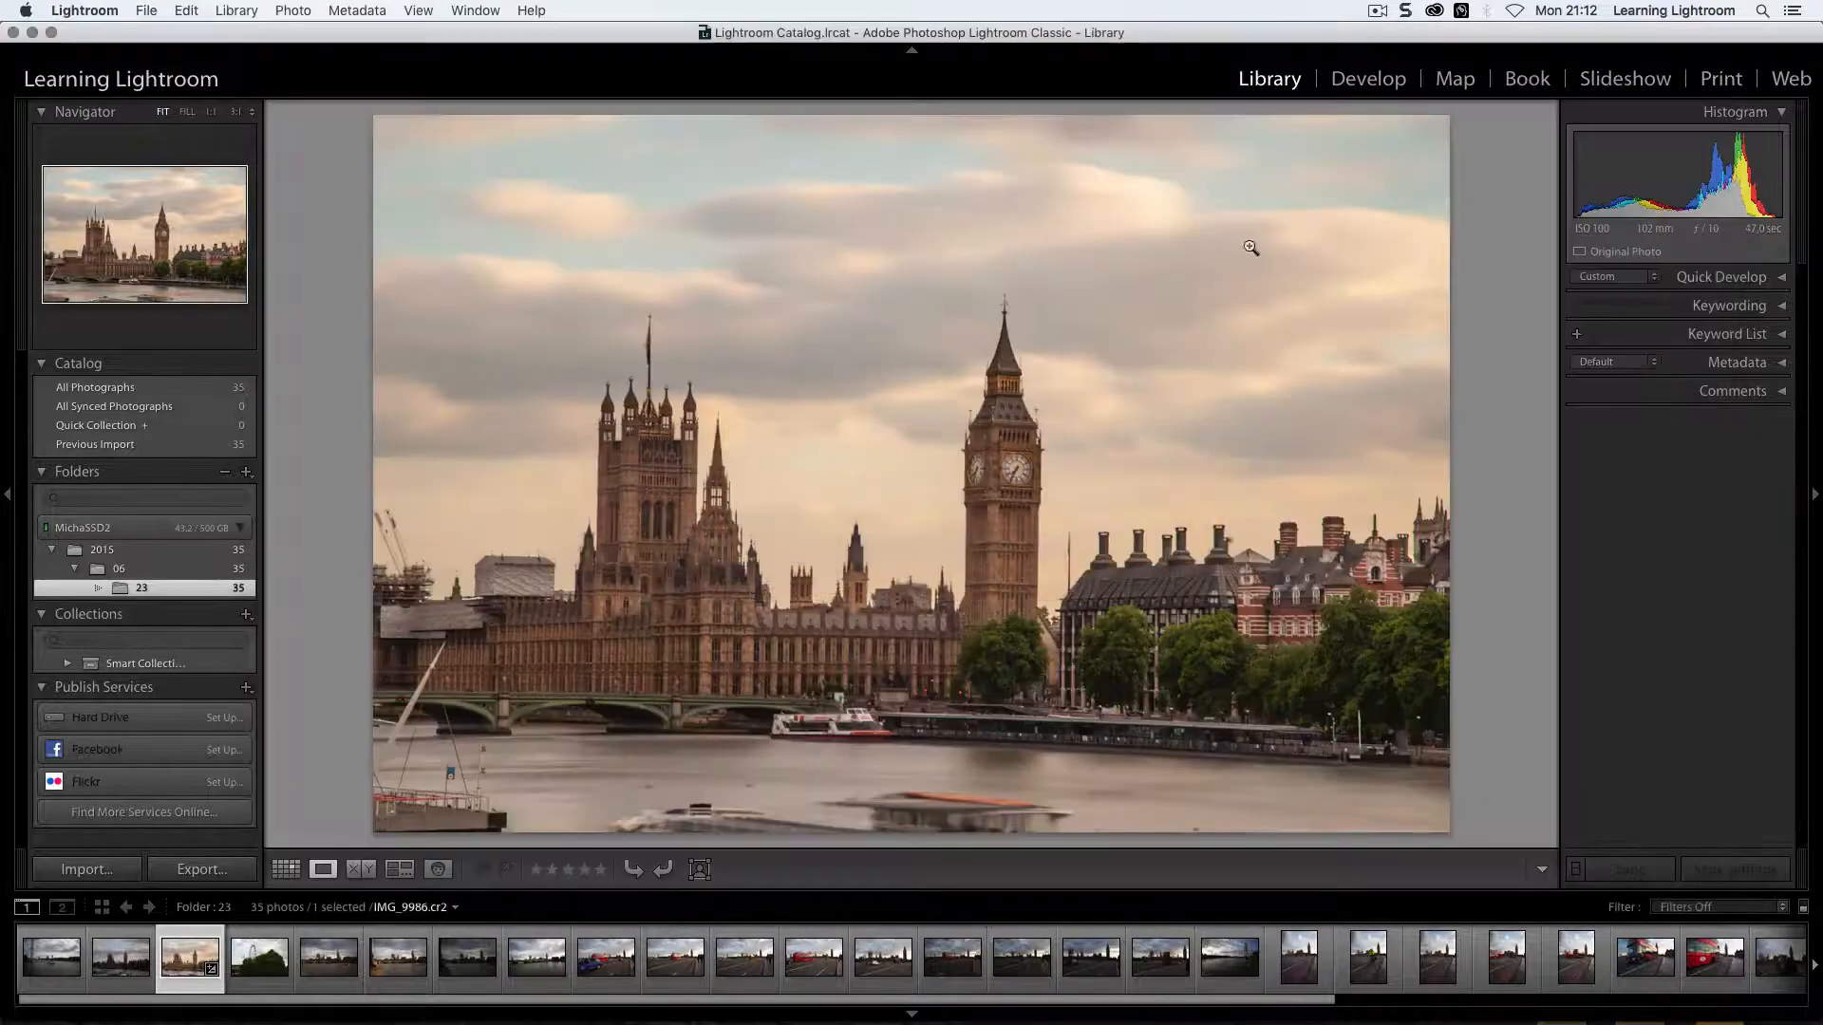
pyautogui.press('super+Tab')
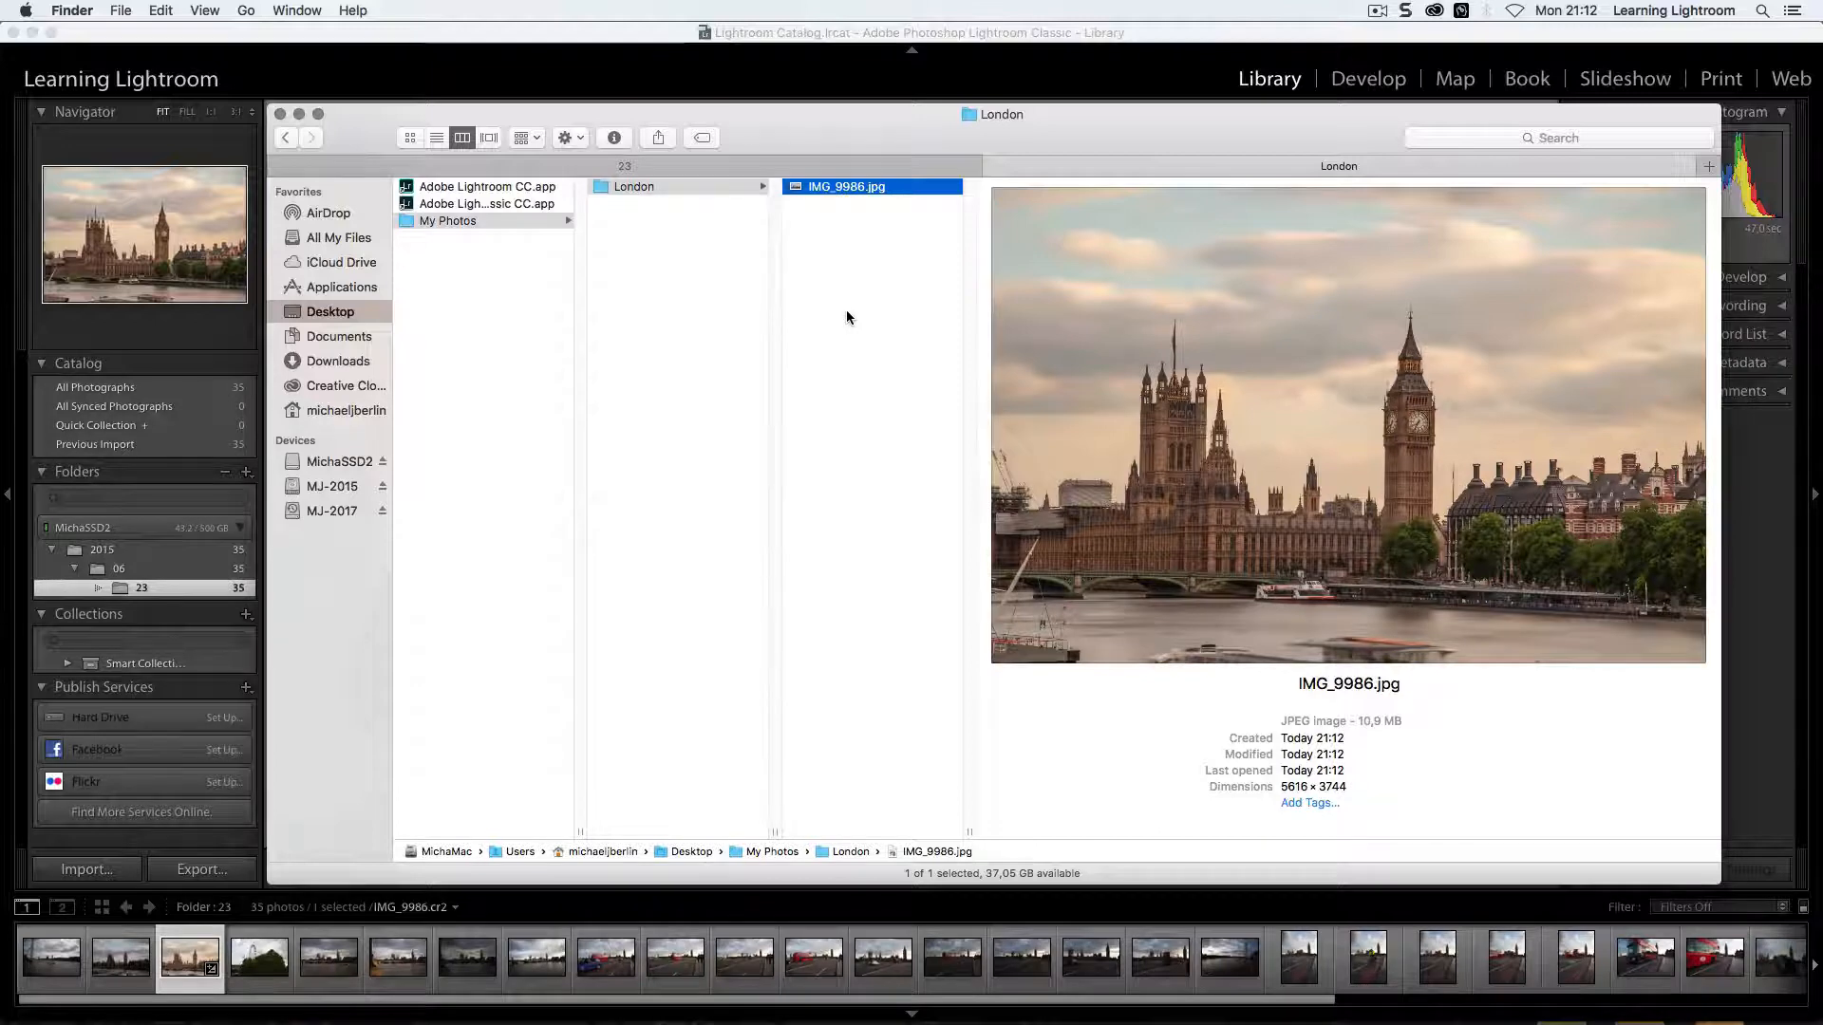
pyautogui.press('super+Tab')
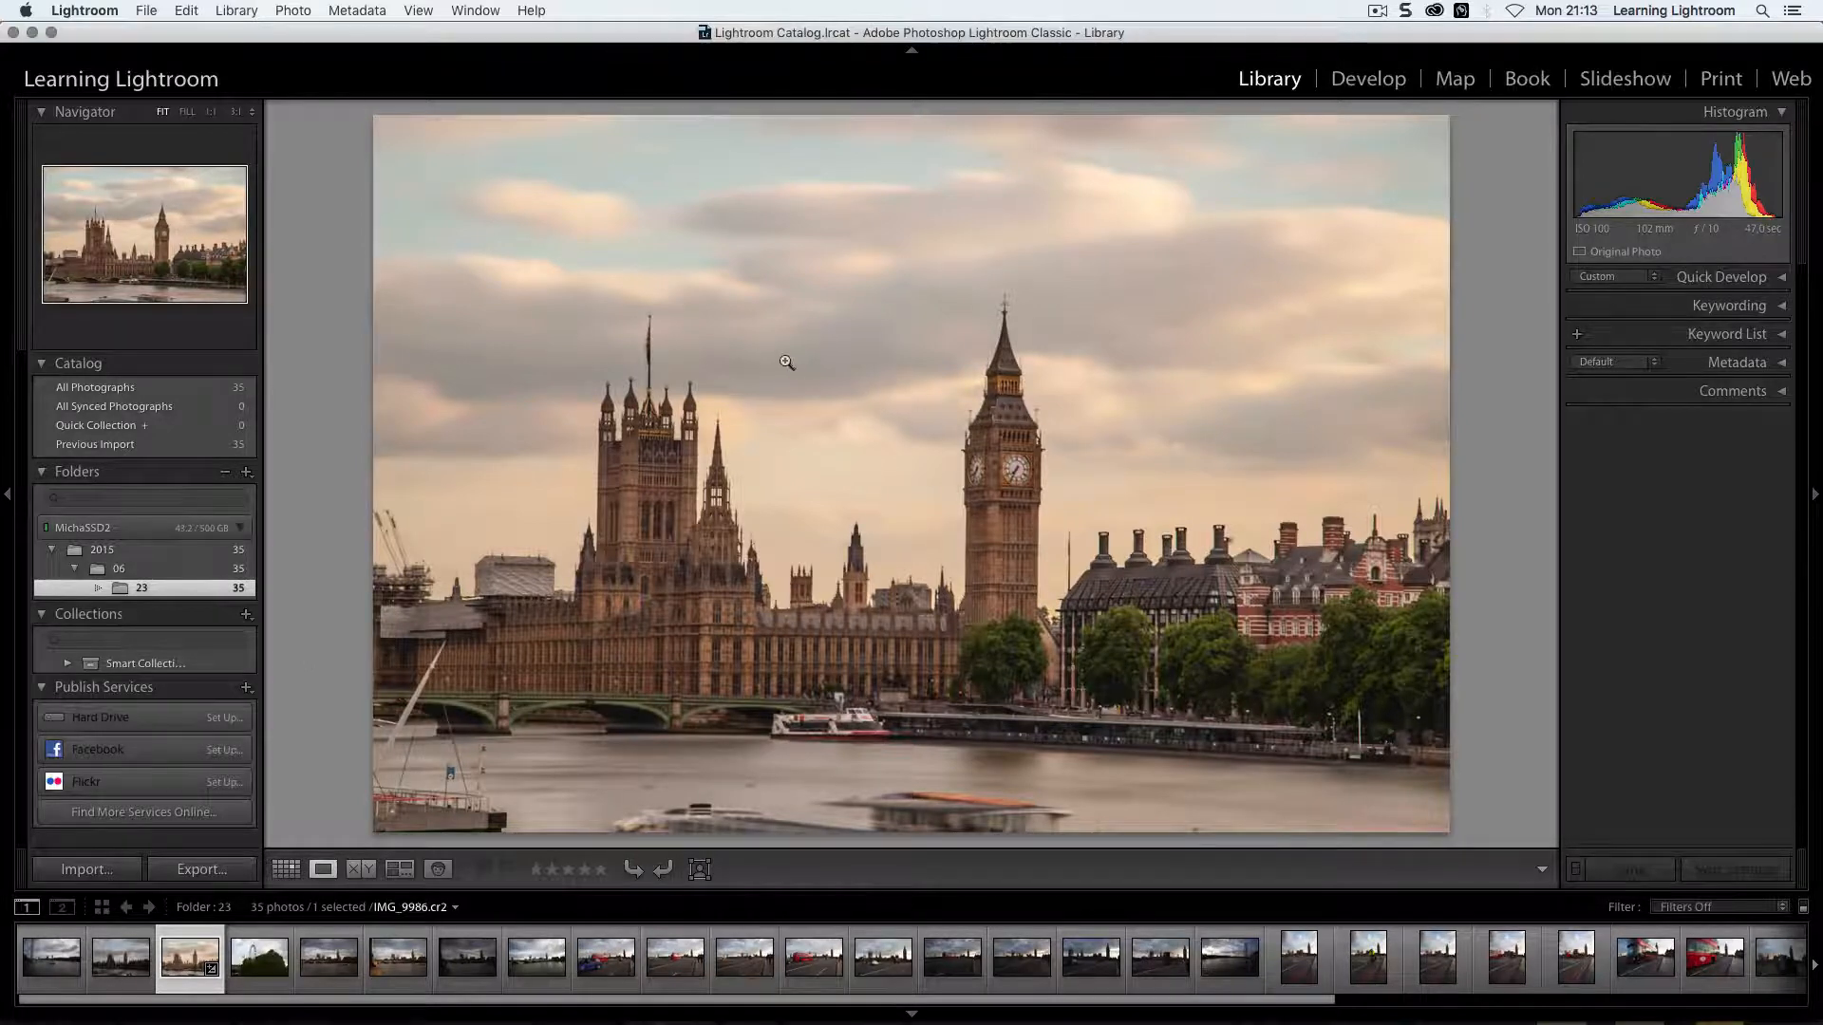
# Step: Show the photos of folder 23 in the Library grid view
pyautogui.press('g')
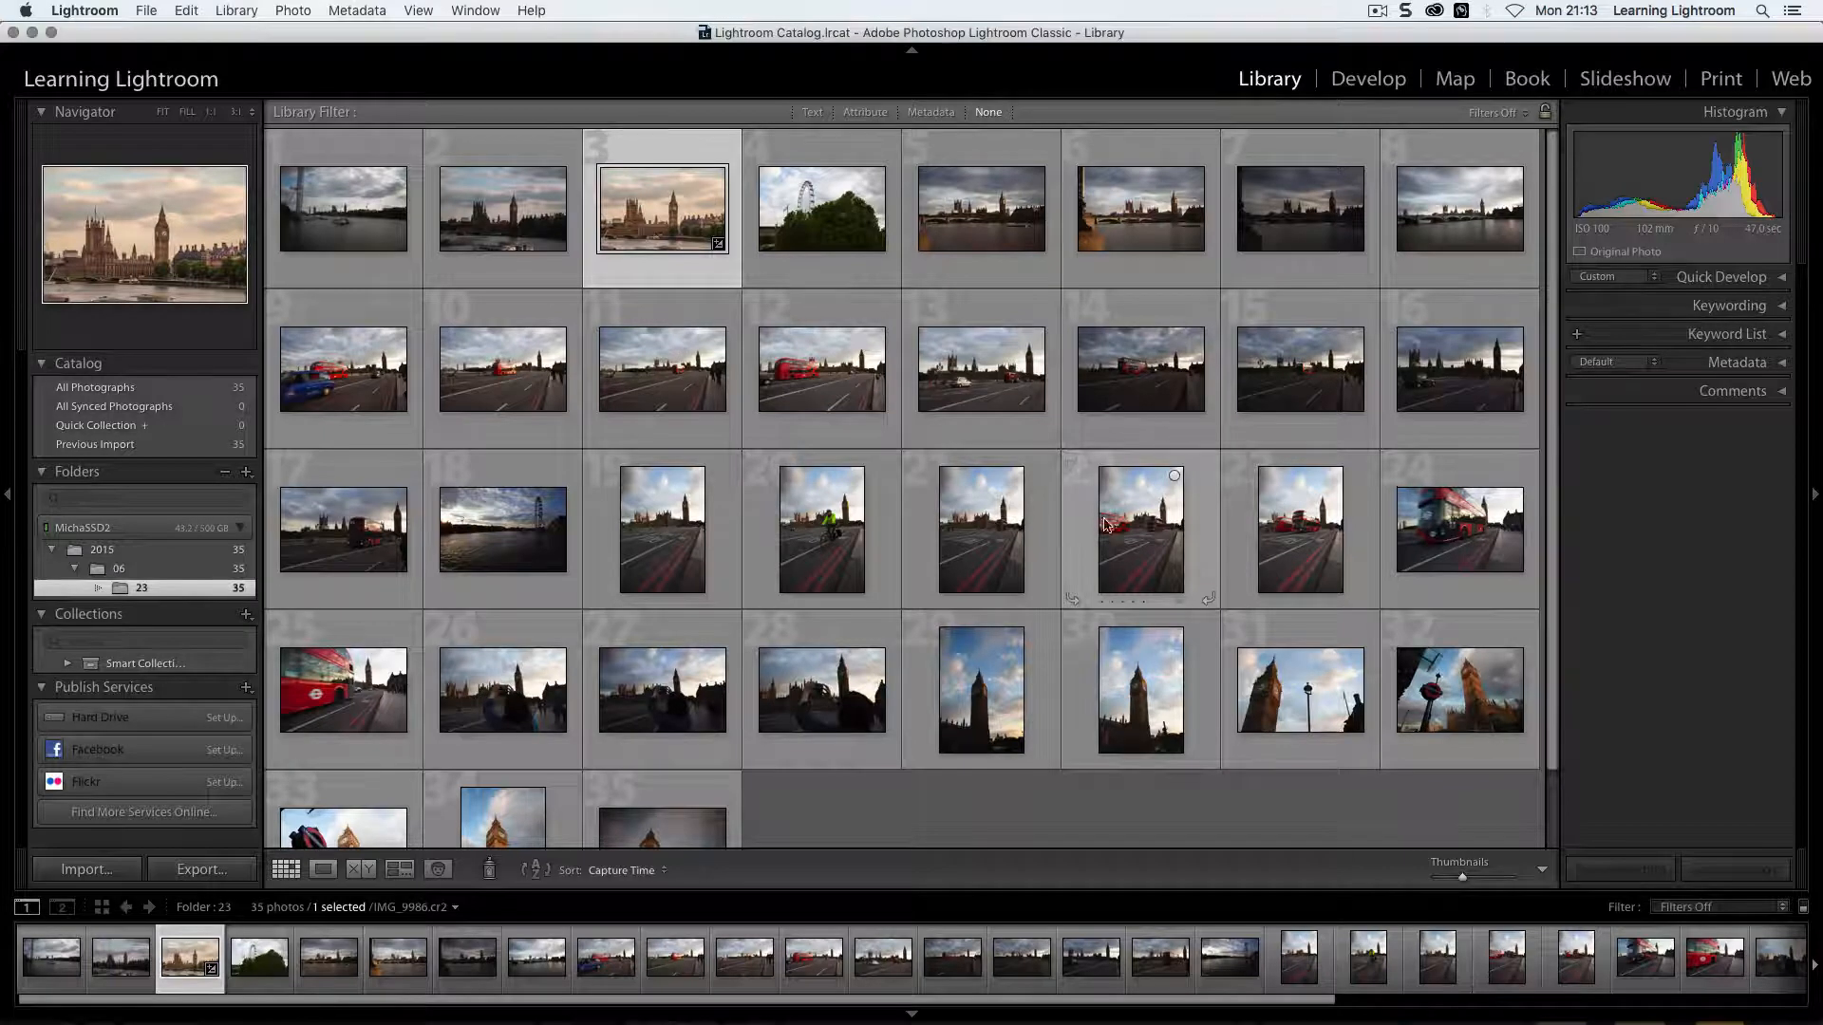
pyautogui.moveTo(664, 214)
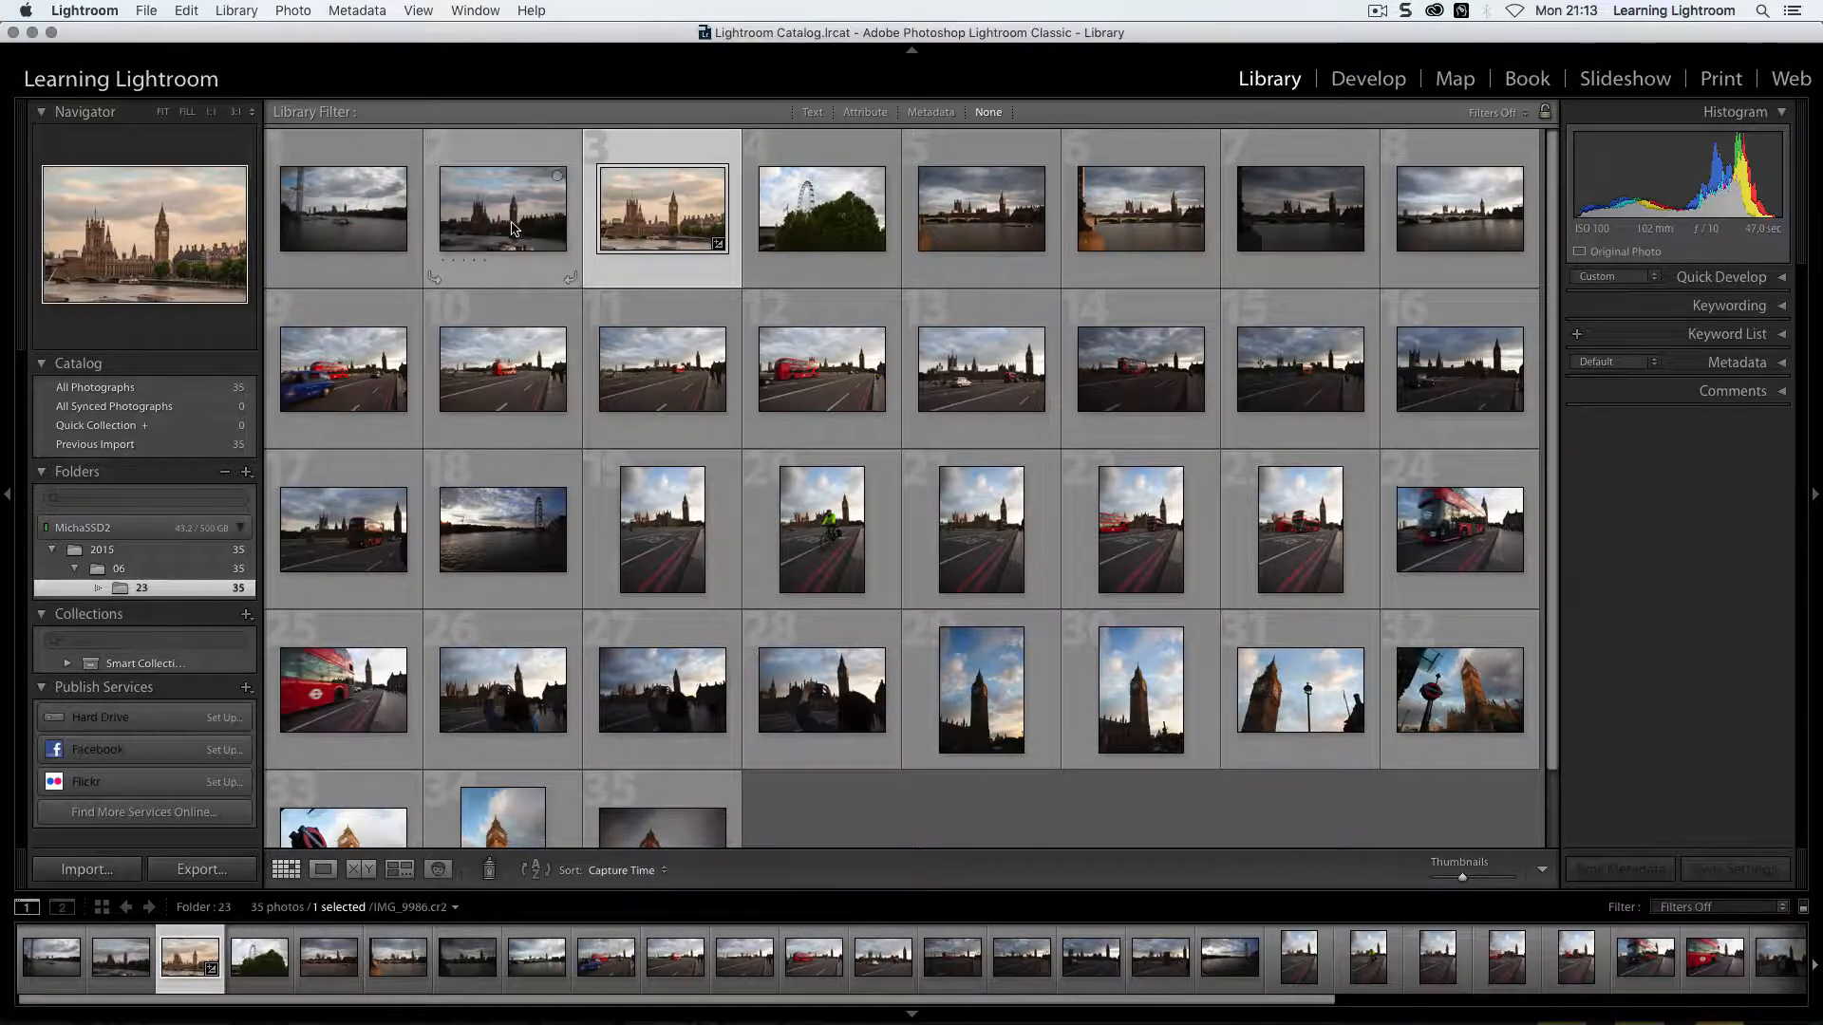
pyautogui.moveTo(1012, 670)
pyautogui.moveTo(1161, 729)
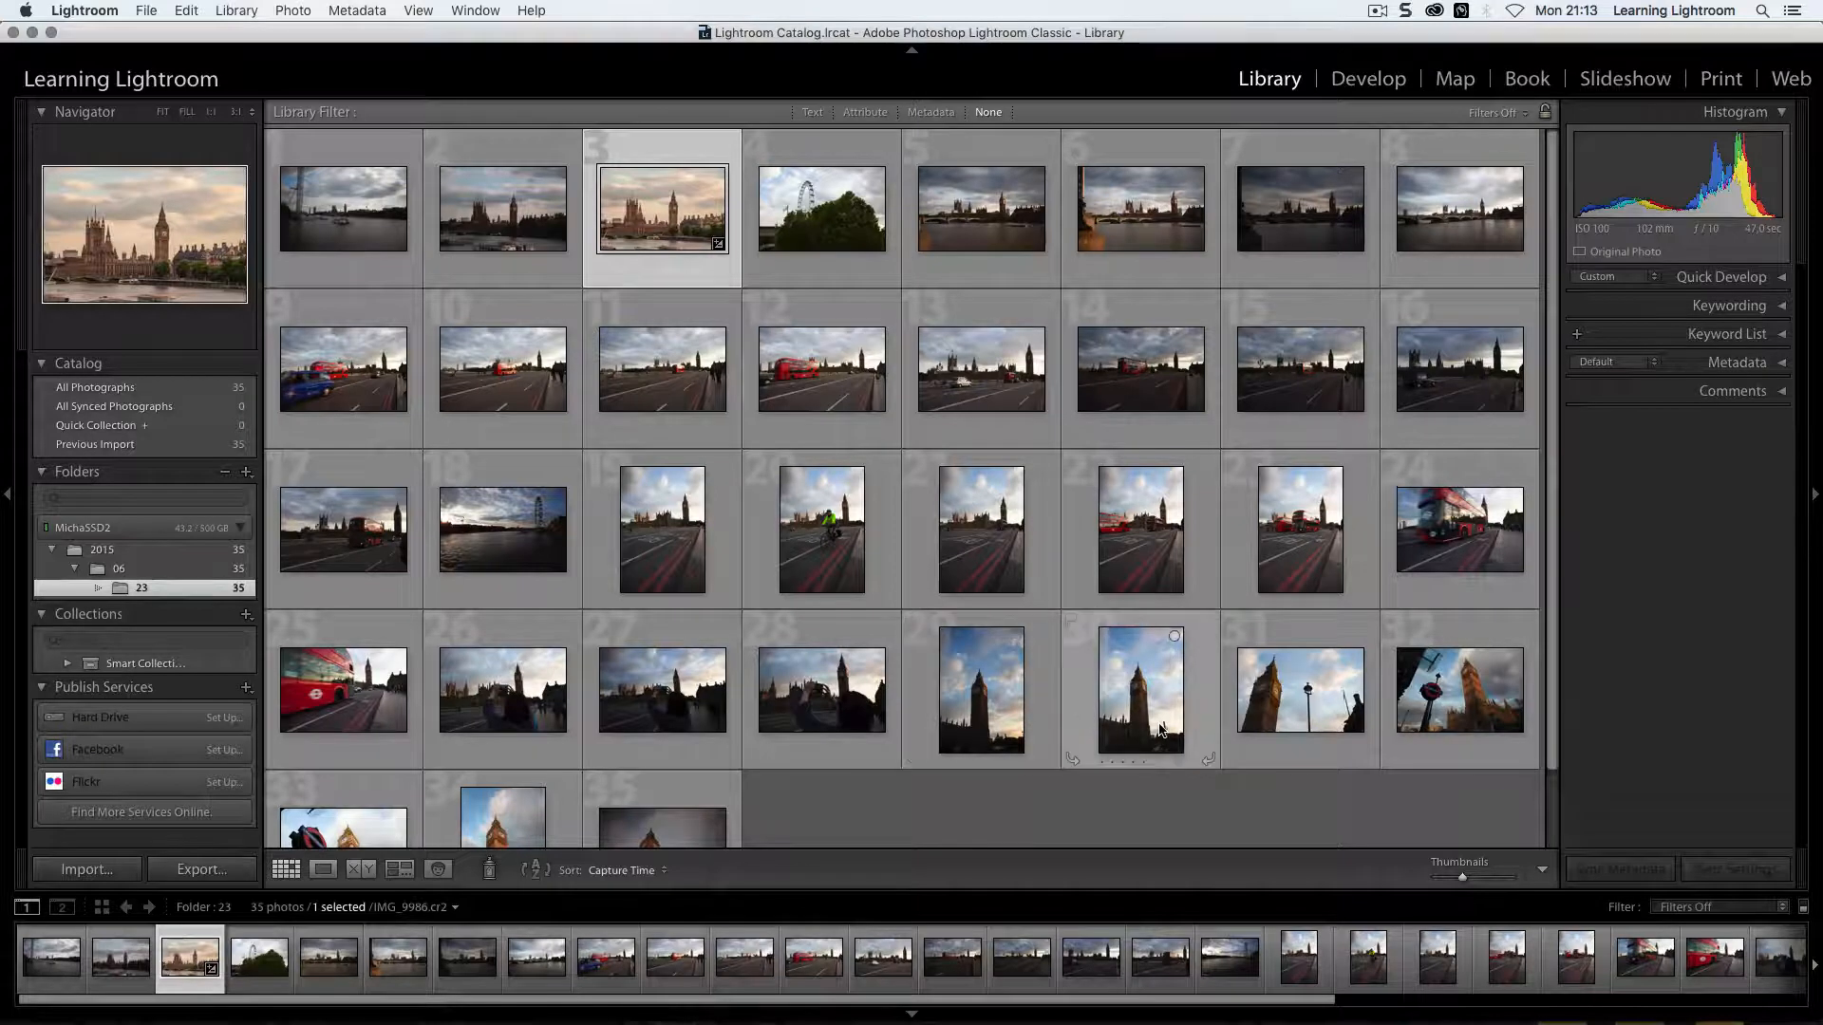